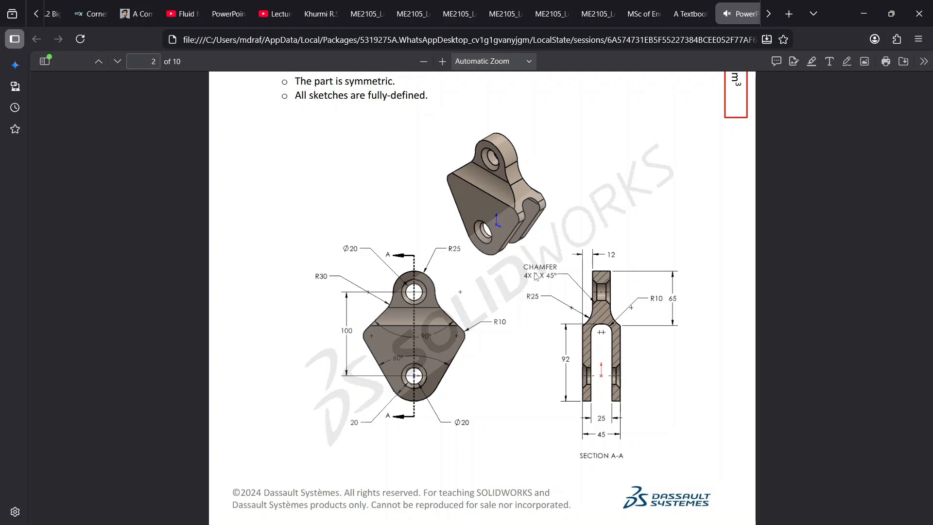
# - Review the bracket drawing, switch to its OneNote copy, and enlarge the front and section views for red pen markup
pyautogui.scroll(-2, 536, 277)
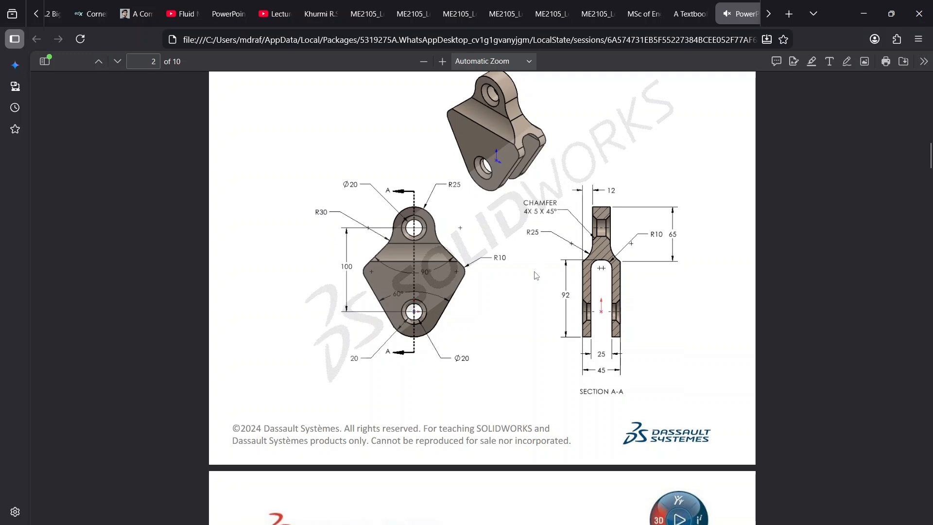
pyautogui.scroll(4, 536, 276)
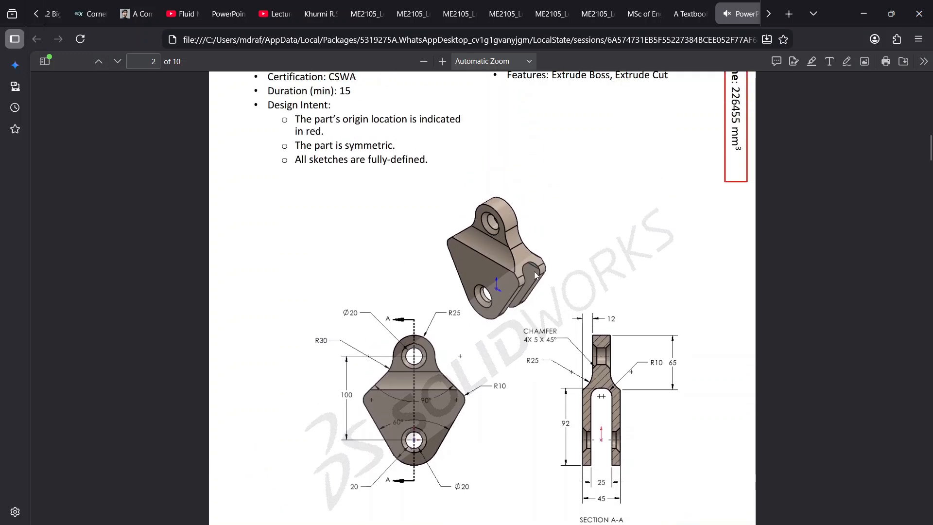
pyautogui.hotkey('alt', 'Tab')
pyautogui.hotkey('alt', 'Tab')
pyautogui.hotkey('alt', 'Tab')
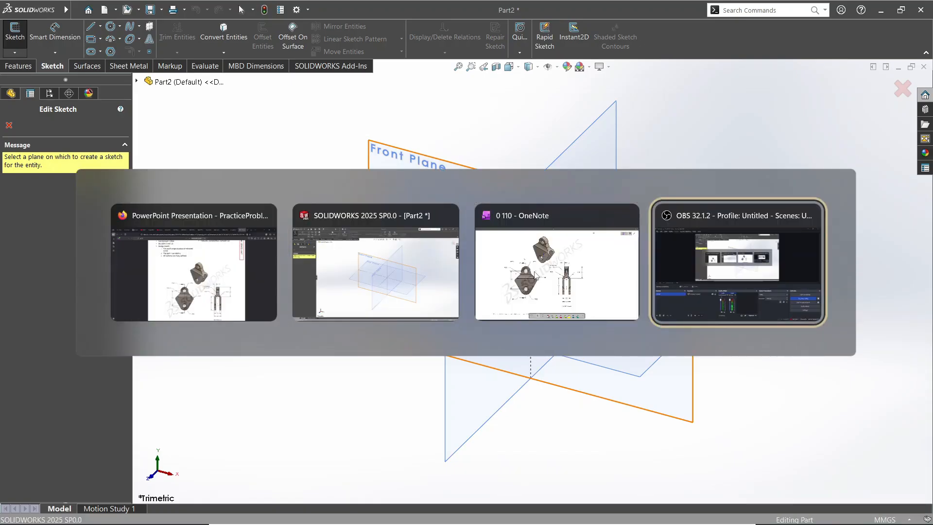
pyautogui.hotkey('alt', 'shift', 'Tab')
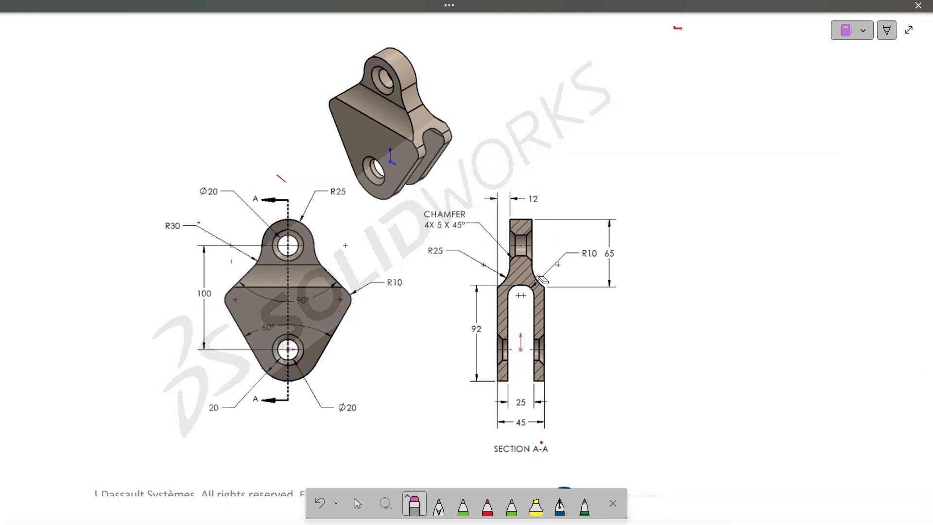
pyautogui.click(487, 505)
pyautogui.press('Escape')
pyautogui.scroll(-2, 537, 271)
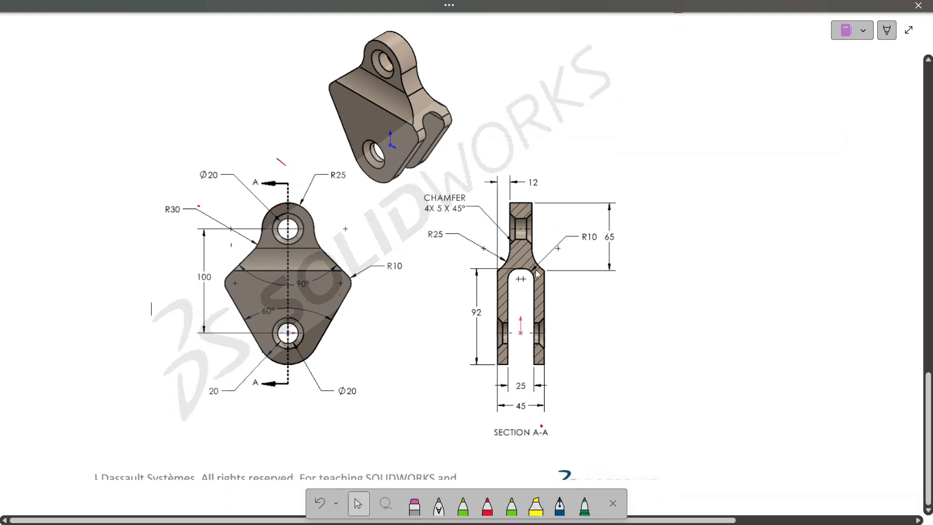
pyautogui.keyDown('ctrl'); pyautogui.scroll(3, 541, 258); pyautogui.keyUp('ctrl')
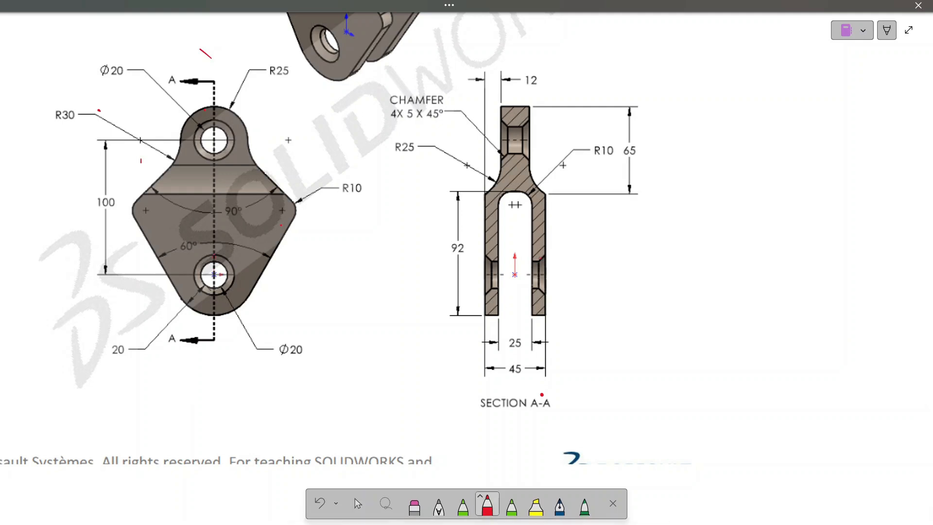
# - Try marking the section view's vertical symmetry line and its two halves in red, and undo the marks
pyautogui.moveTo(519, 73)
pyautogui.mouseDown()
pyautogui.moveTo(494, 389)
pyautogui.moveTo(519, 389)
pyautogui.mouseUp()
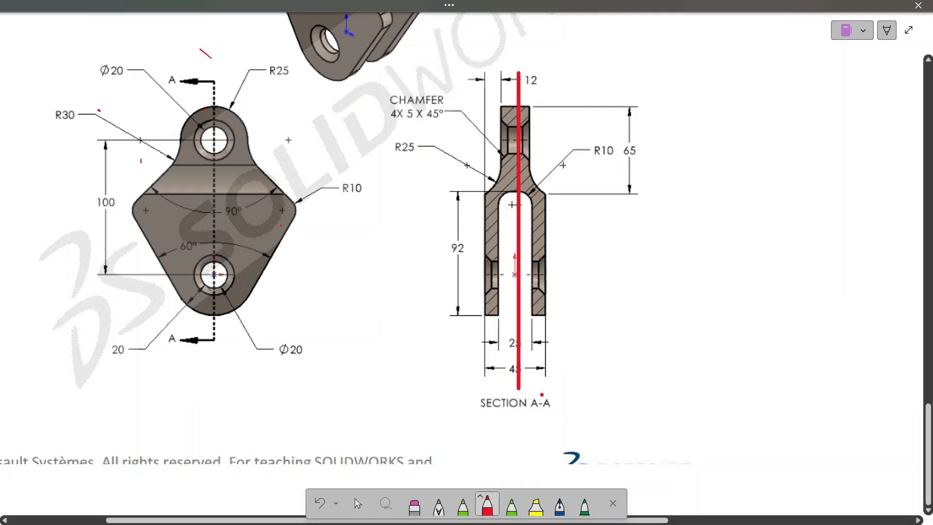
pyautogui.moveTo(486, 77); pyautogui.dragTo(546, 82)
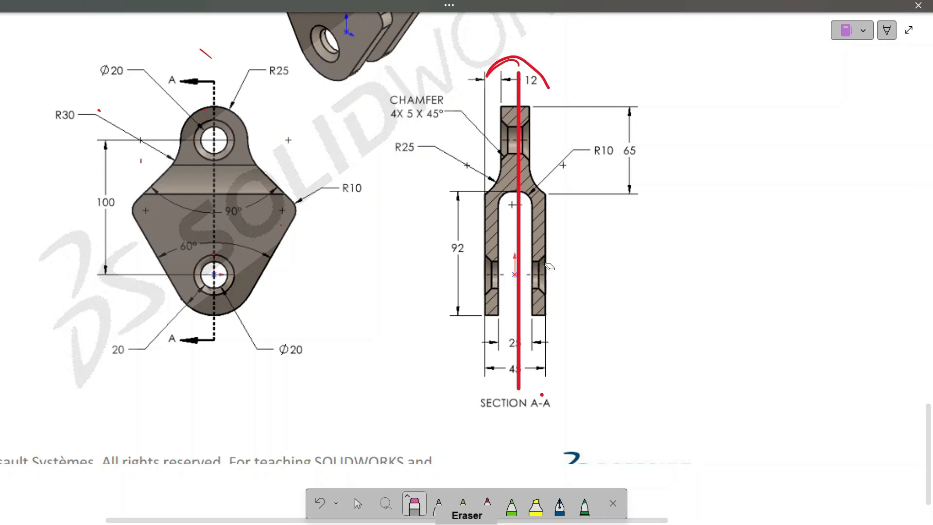
pyautogui.hotkey('ctrl', 'z')
pyautogui.press('Escape')
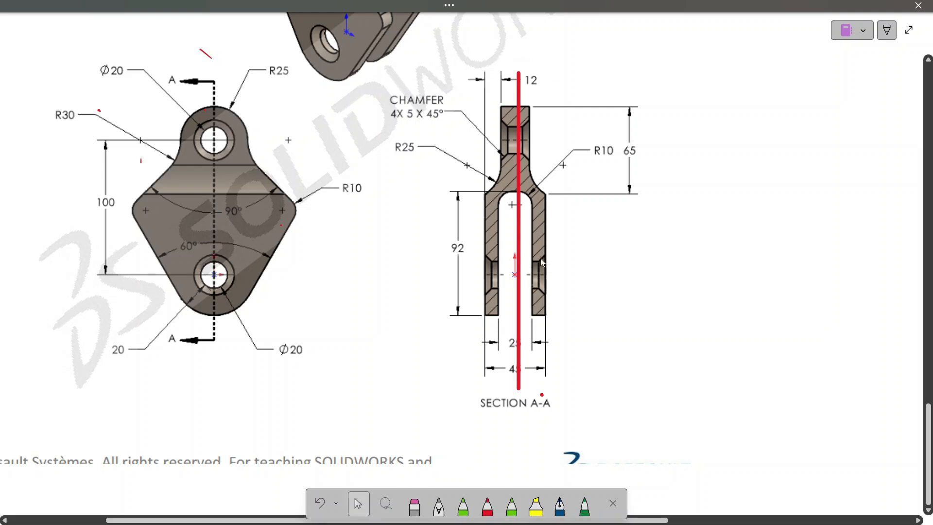
pyautogui.moveTo(556, 106); pyautogui.dragTo(590, 388)
pyautogui.hotkey('ctrl', 'z')
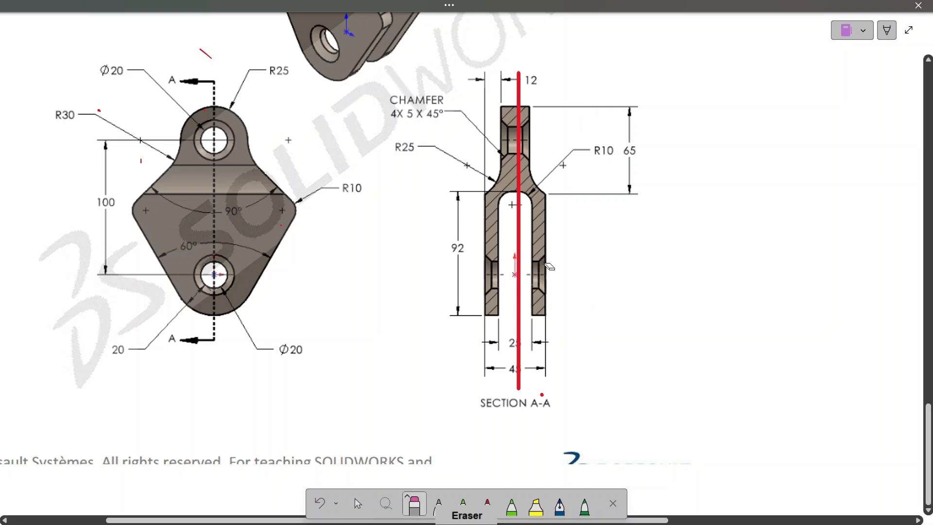
pyautogui.hotkey('ctrl', 'z')
# - Circle the 65 height dimension of the section view in red, and undo the trial marks around the 92 dimension
pyautogui.moveTo(640, 137); pyautogui.dragTo(610, 140)
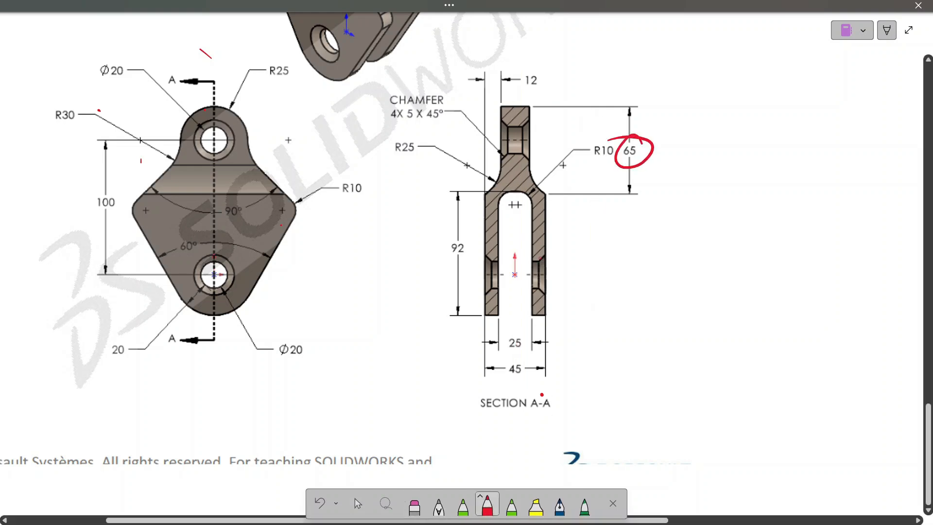
pyautogui.moveTo(455, 232); pyautogui.dragTo(445, 235)
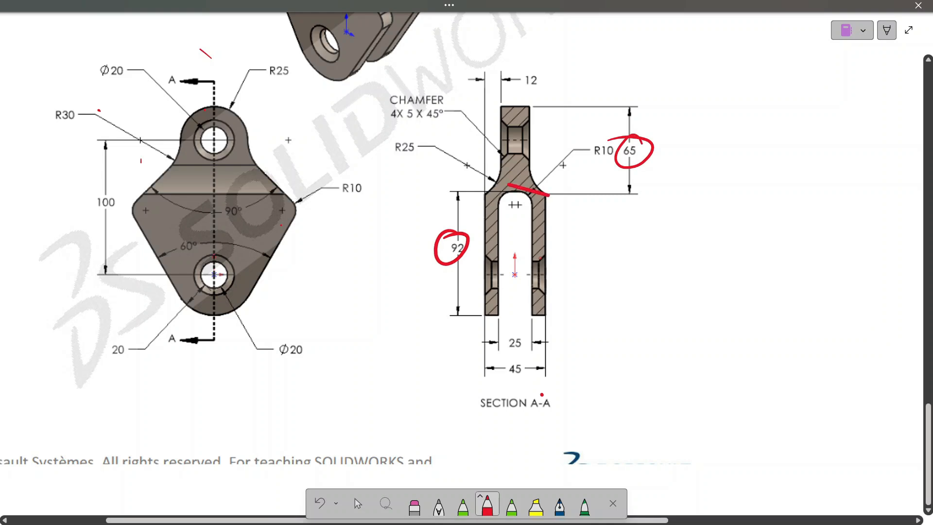
pyautogui.hotkey('ctrl', 'z')
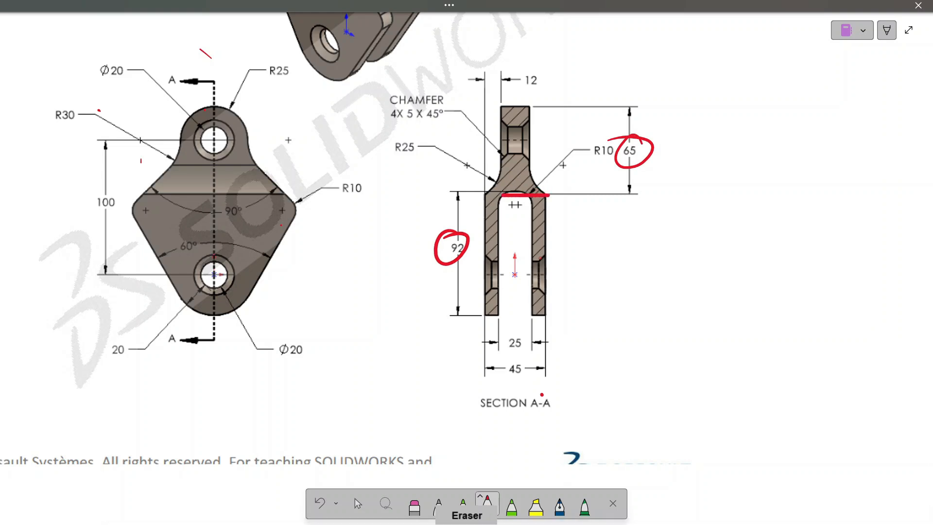
pyautogui.hotkey('ctrl', 'z')
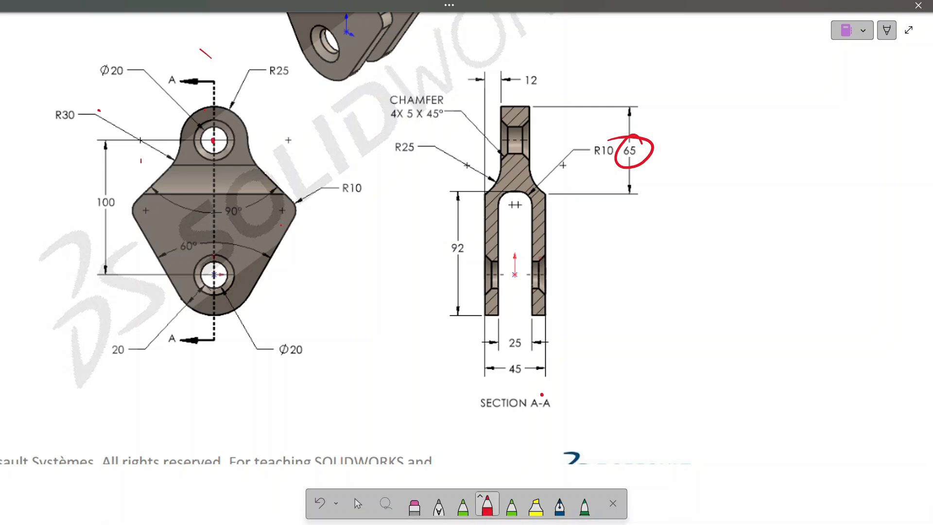
# - Circle both holes, the 100 spacing and the R25 callout in the front view, and write 25 above the upper hole's centreline
pyautogui.moveTo(221, 253); pyautogui.dragTo(227, 278)
pyautogui.moveTo(204, 123); pyautogui.dragTo(235, 146)
pyautogui.moveTo(106, 185); pyautogui.dragTo(125, 195)
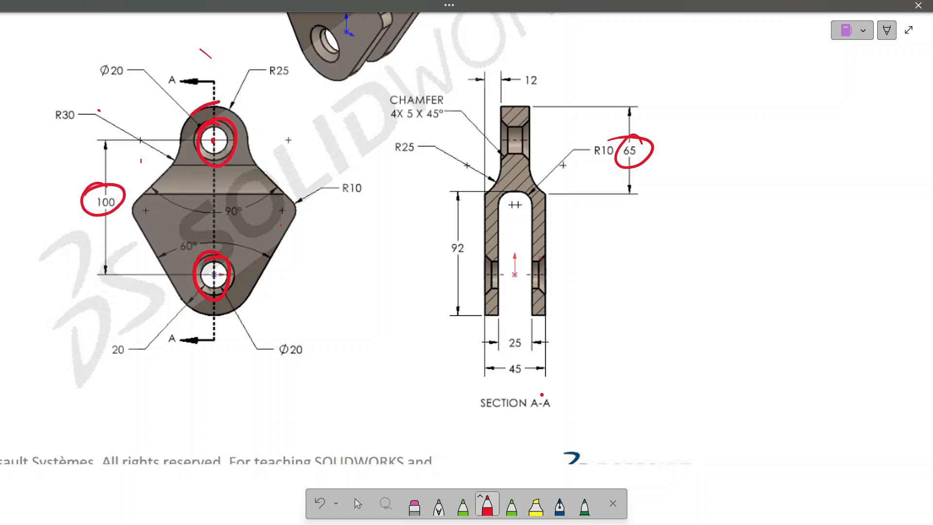
pyautogui.moveTo(282, 62); pyautogui.dragTo(286, 73)
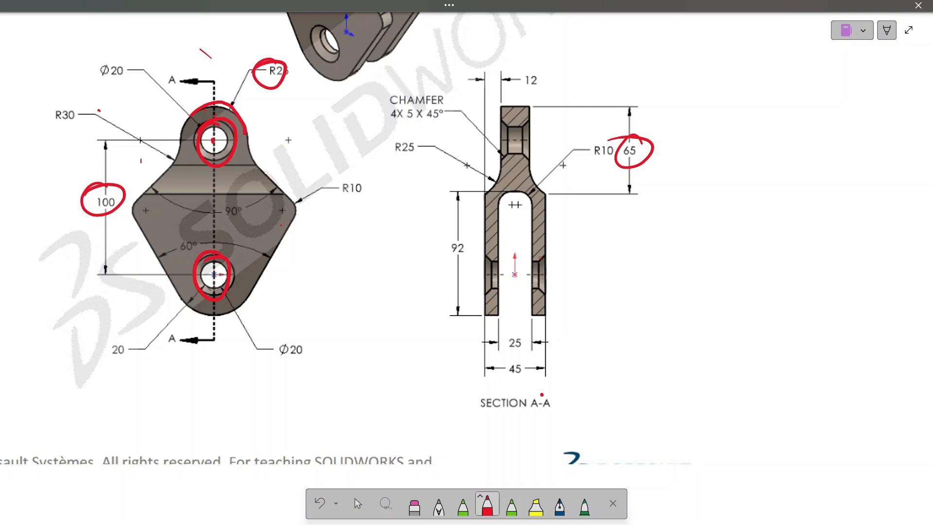
pyautogui.moveTo(95, 109); pyautogui.dragTo(214, 105)
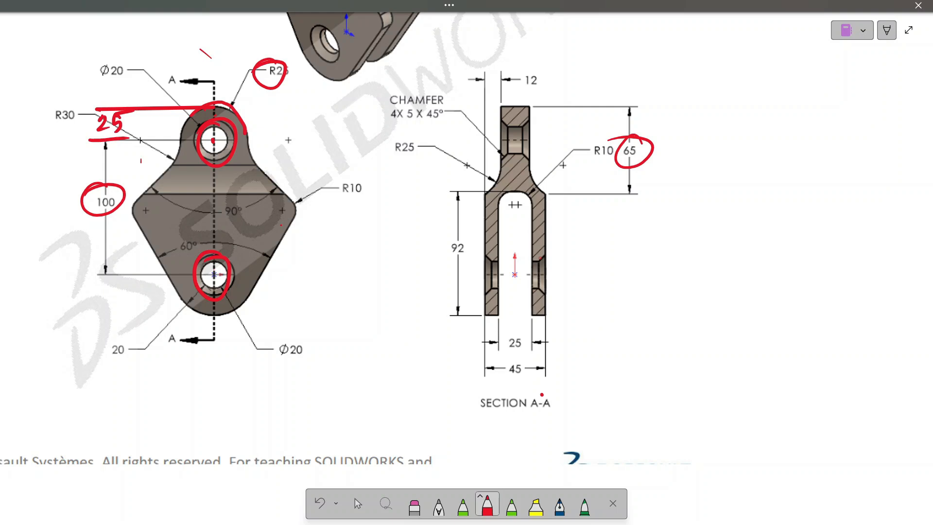
# - Mark the distance from the lower hole's centre to the bottom edge as 30, and write 155 as the front view's overall height
pyautogui.moveTo(186, 314); pyautogui.dragTo(249, 314)
pyautogui.moveTo(195, 274); pyautogui.dragTo(229, 274)
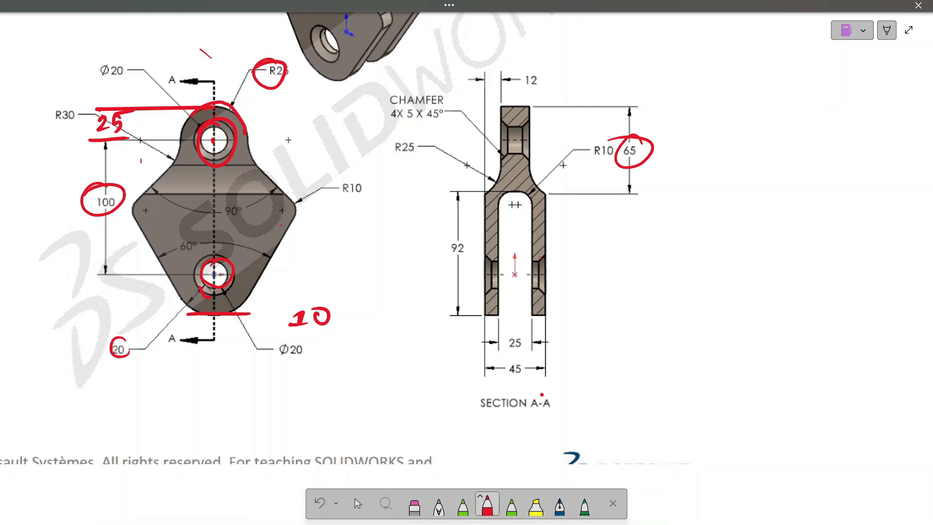
pyautogui.moveTo(87, 320); pyautogui.dragTo(214, 315)
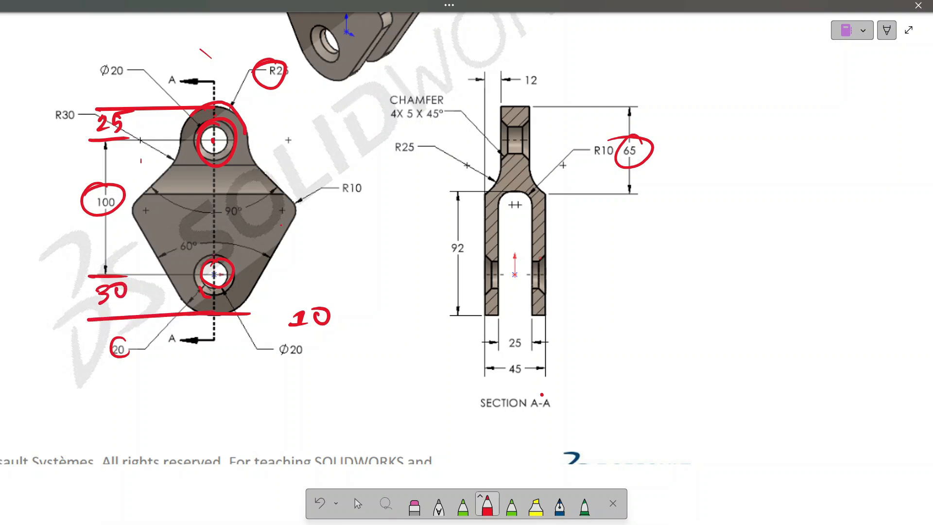
pyautogui.moveTo(17, 224); pyautogui.dragTo(35, 217)
pyautogui.moveTo(41, 192); pyautogui.dragTo(32, 221)
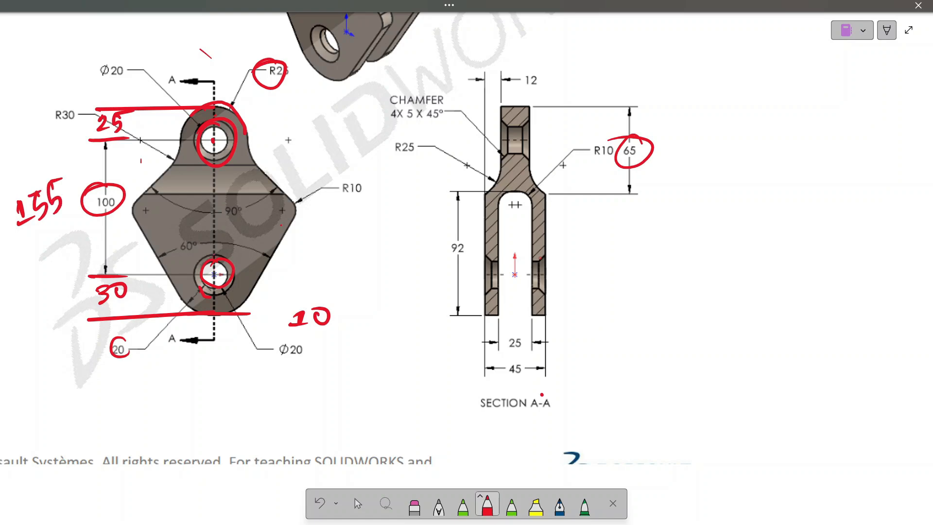
# - Switch to SOLIDWORKS and start a sketch on the Right Plane
pyautogui.hotkey('alt', 'Tab')
pyautogui.hotkey('alt', 'Tab')
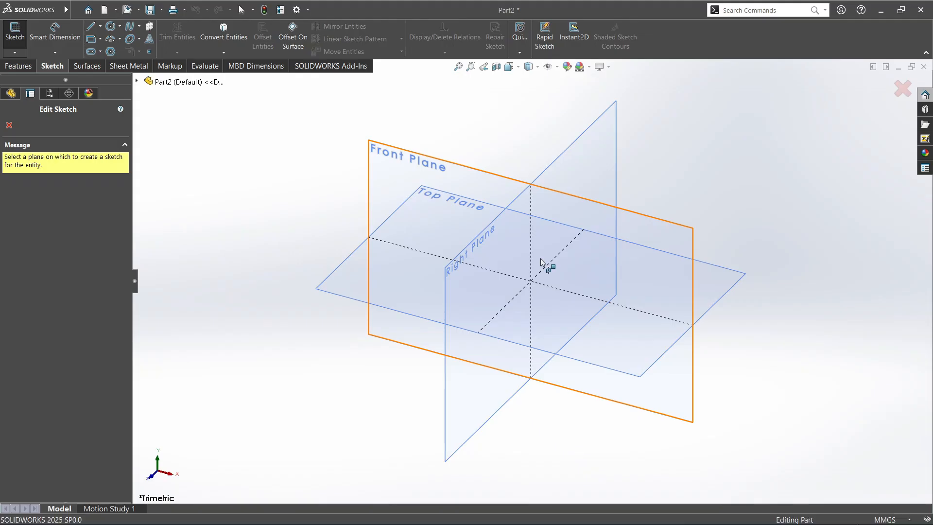
pyautogui.click(516, 287)
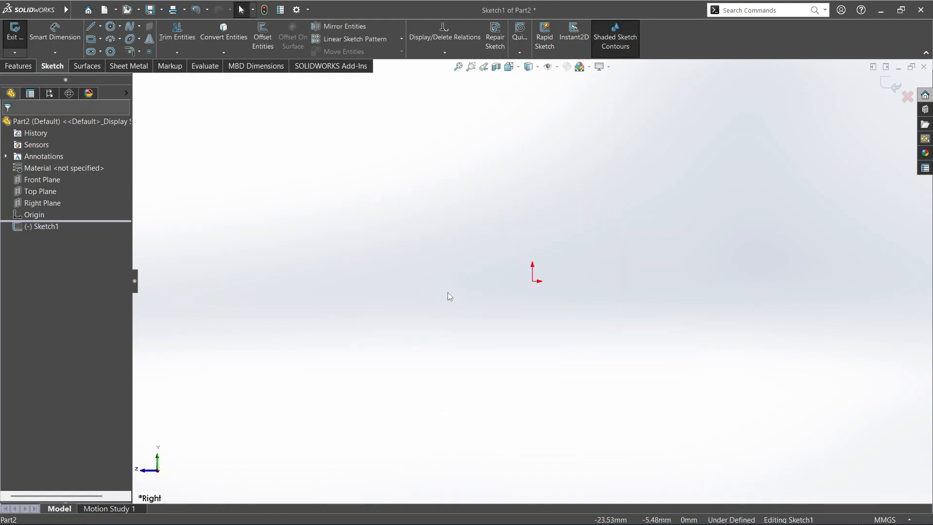
# - Sketch the outer half-profile from the origin: a horizontal line about 8 mm, a vertical line about 11 mm, a tangent arc and a lower vertical line
pyautogui.click(91, 28)
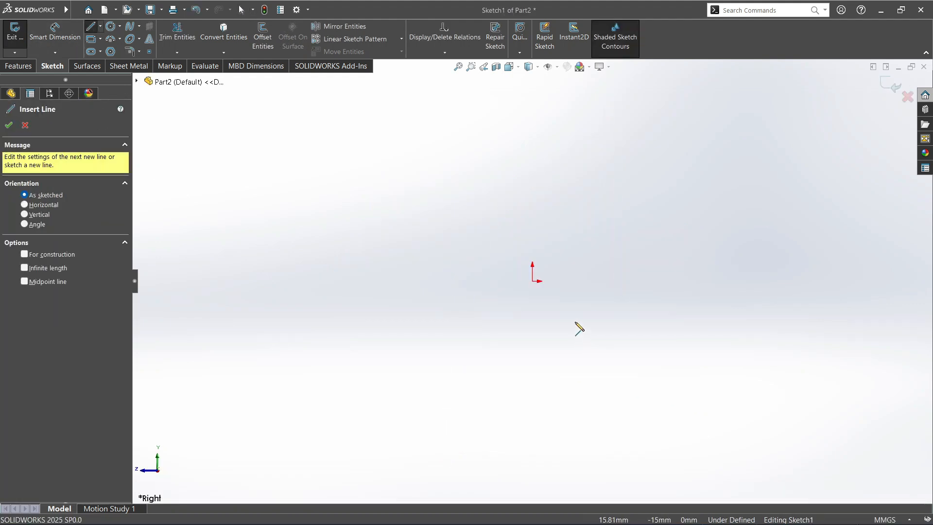
pyautogui.scroll(-2, 576, 328)
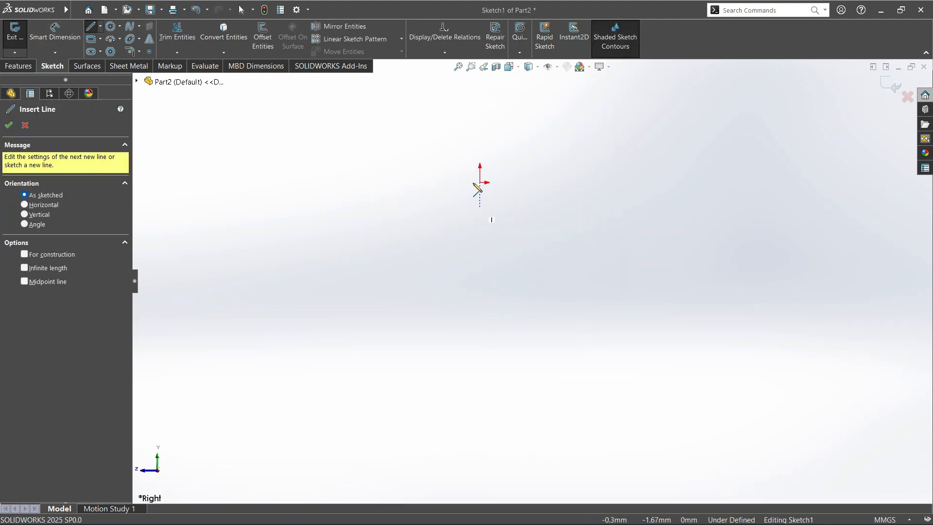
pyautogui.click(481, 183)
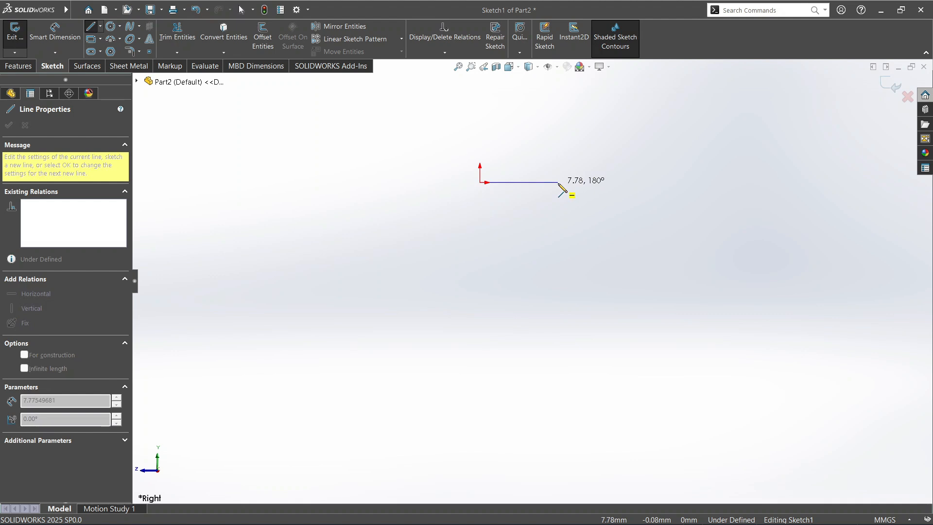
pyautogui.click(559, 183)
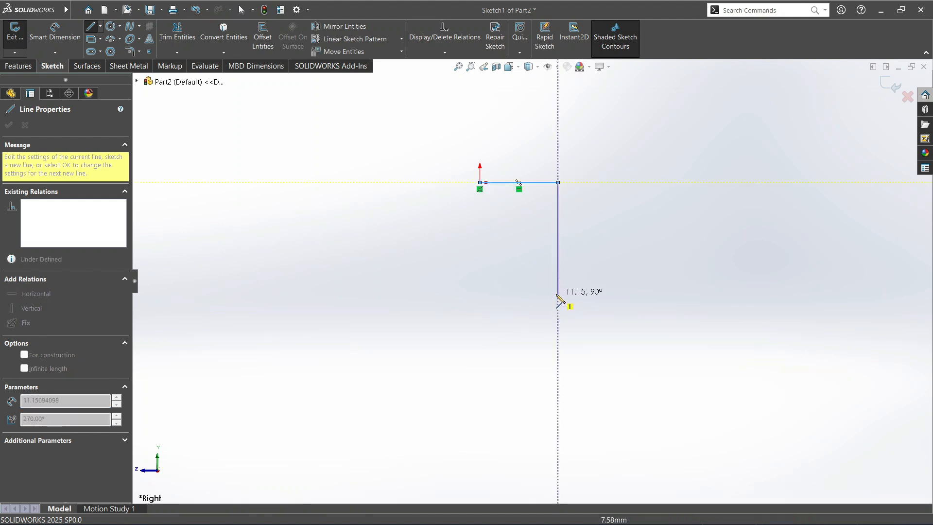
pyautogui.click(558, 293)
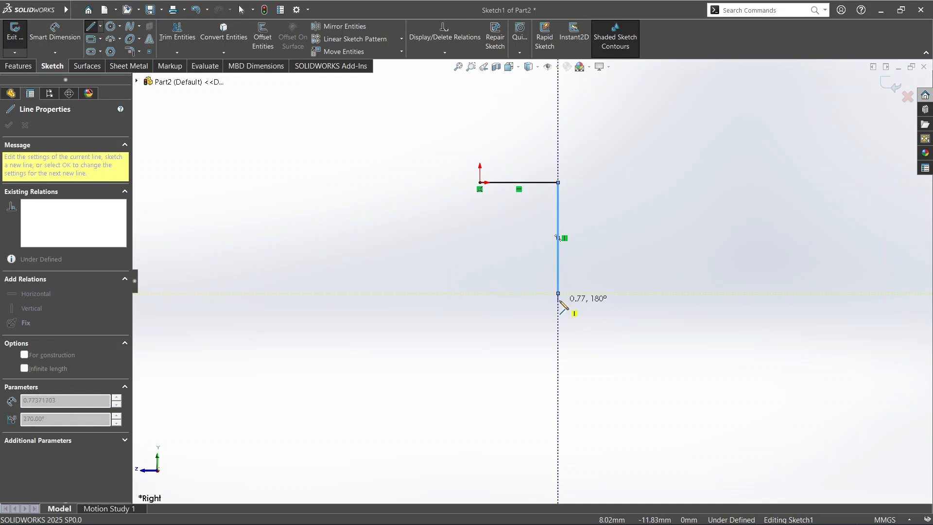
pyautogui.click(584, 325)
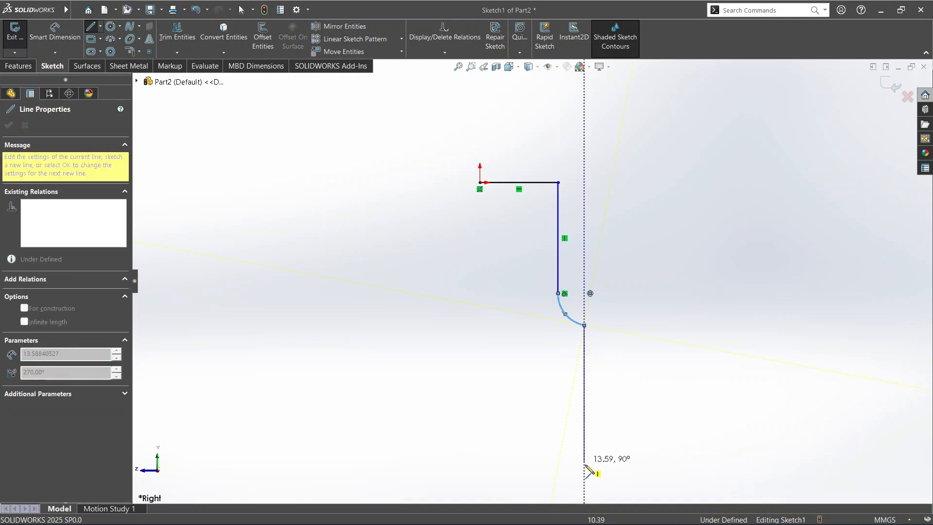
pyautogui.click(584, 468)
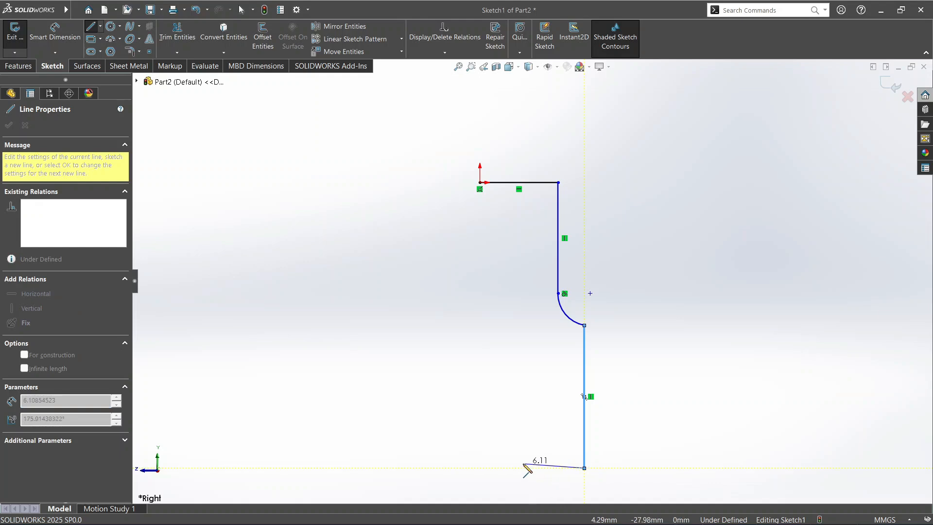
pyautogui.doubleClick(524, 464)
pyautogui.hotkey('ctrl', 'z')
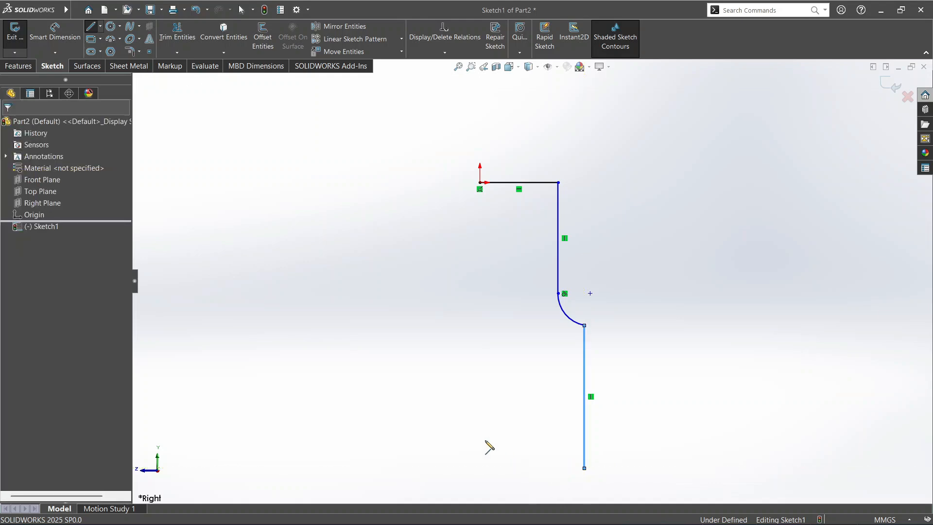
# - Close the half-profile with a bottom line about 6 mm, an inner vertical, a tangent arc about R3, a short horizontal and a vertical to the origin
pyautogui.click(91, 27)
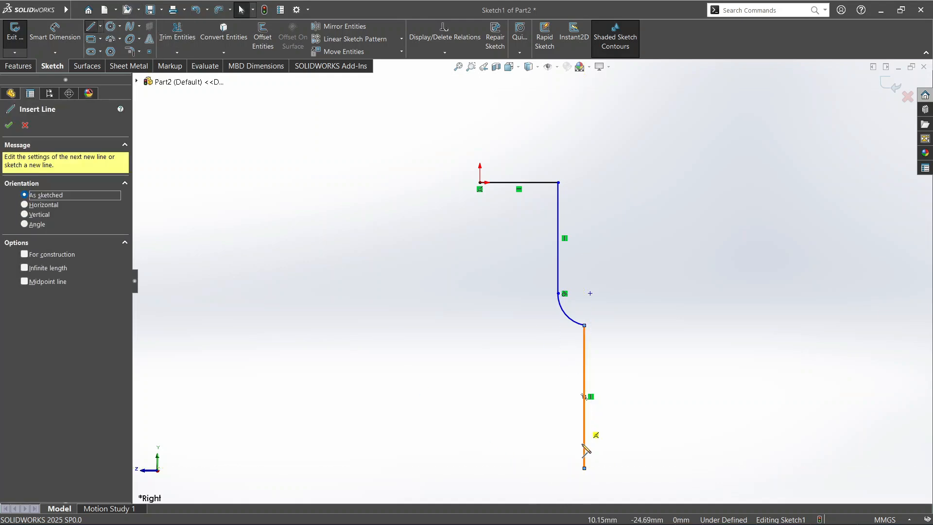
pyautogui.click(585, 469)
pyautogui.click(523, 468)
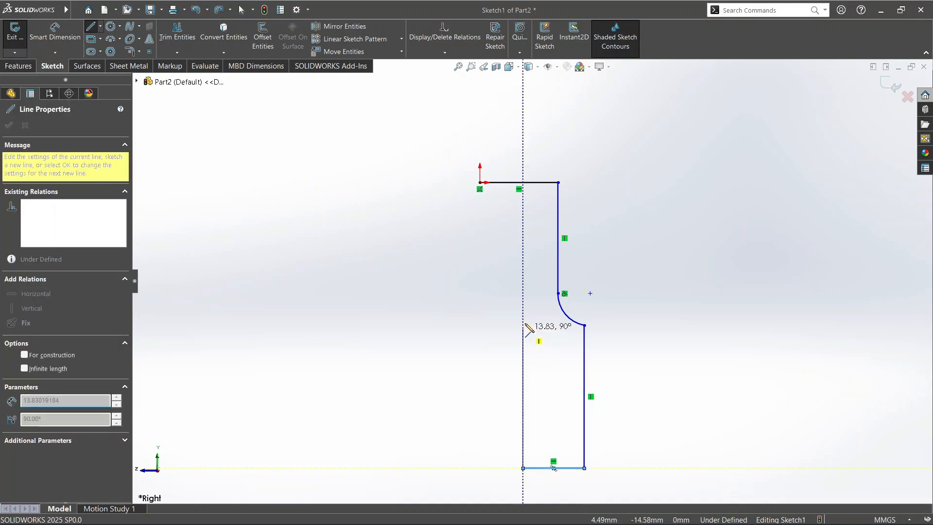
pyautogui.click(523, 308)
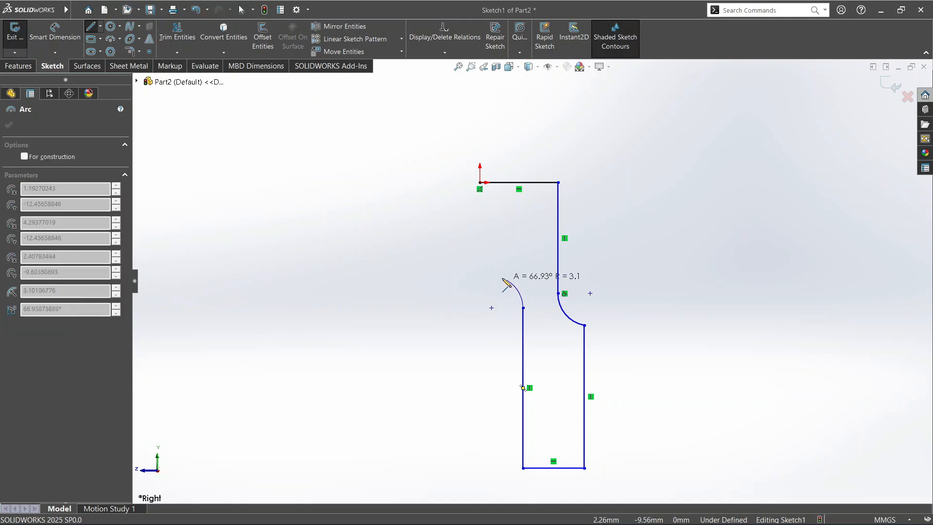
pyautogui.click(500, 278)
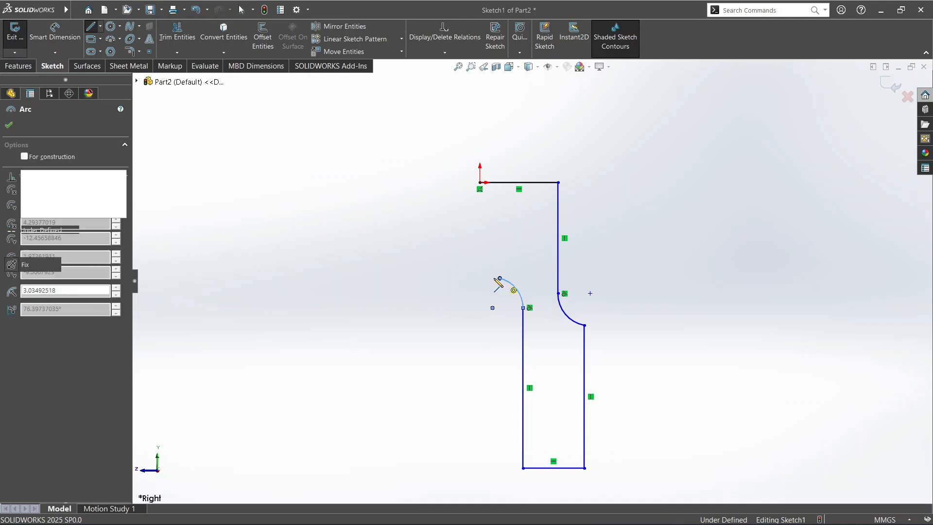
pyautogui.click(480, 278)
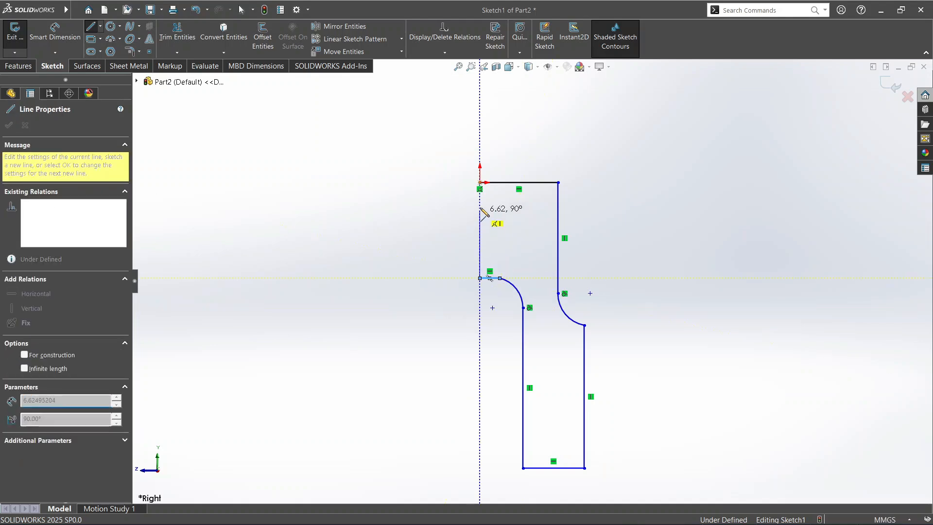
pyautogui.click(480, 182)
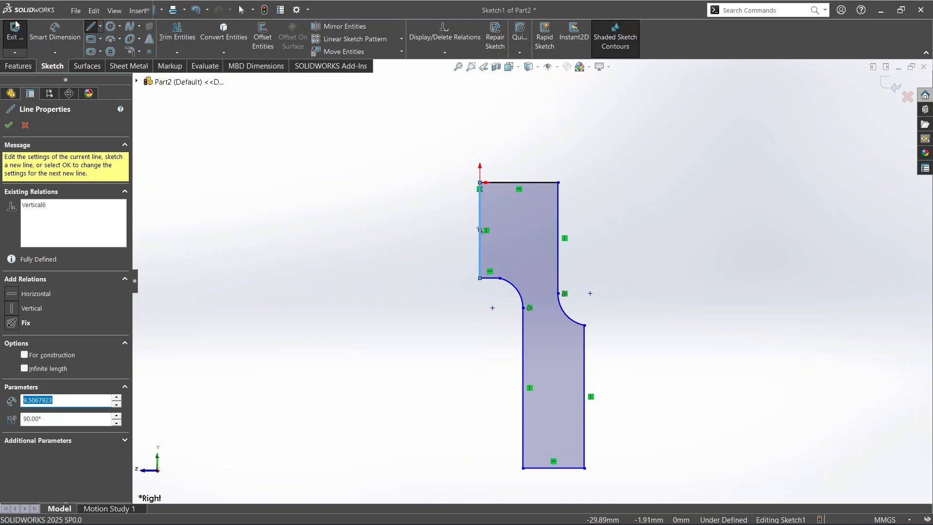
# - Dimension the profile's overall height between its top and bottom edges as 155 mm
pyautogui.click(54, 34)
pyautogui.click(537, 184)
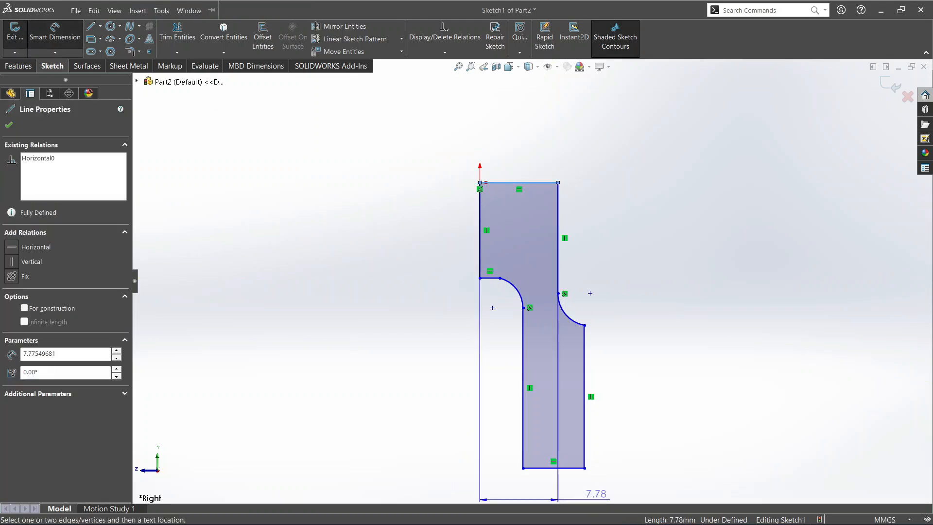
pyautogui.click(574, 468)
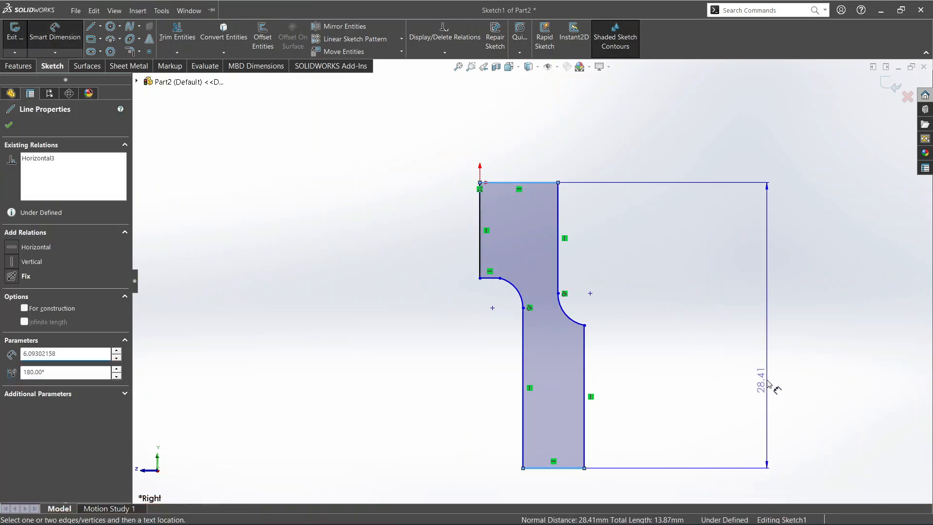
pyautogui.click(770, 384)
pyautogui.write('155')
pyautogui.press('Return')
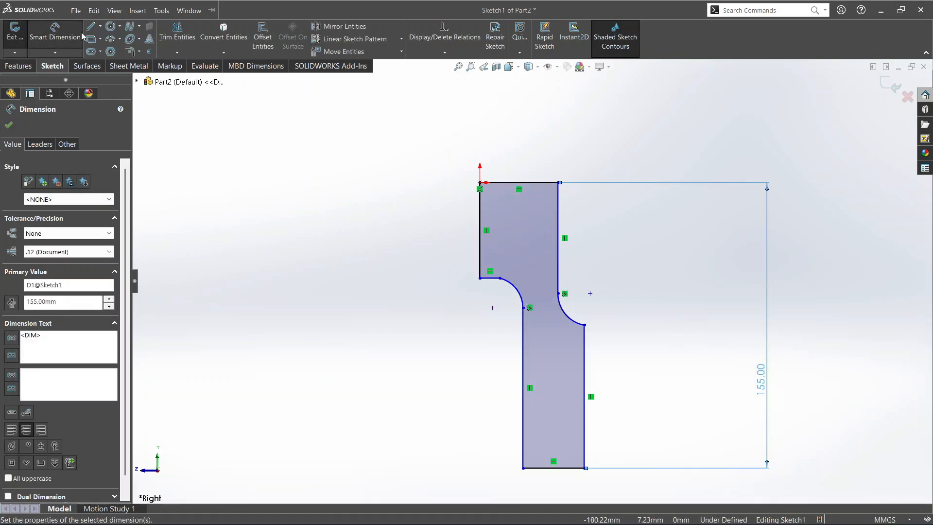
# - Dimension the vertical distance from the top edge to the outer arc's lower endpoint as 65 mm
pyautogui.click(552, 183)
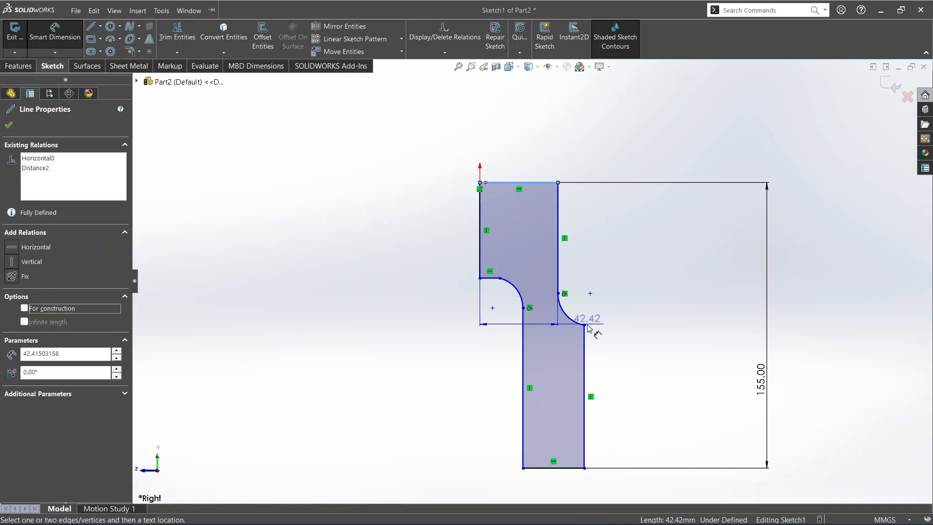
pyautogui.click(585, 325)
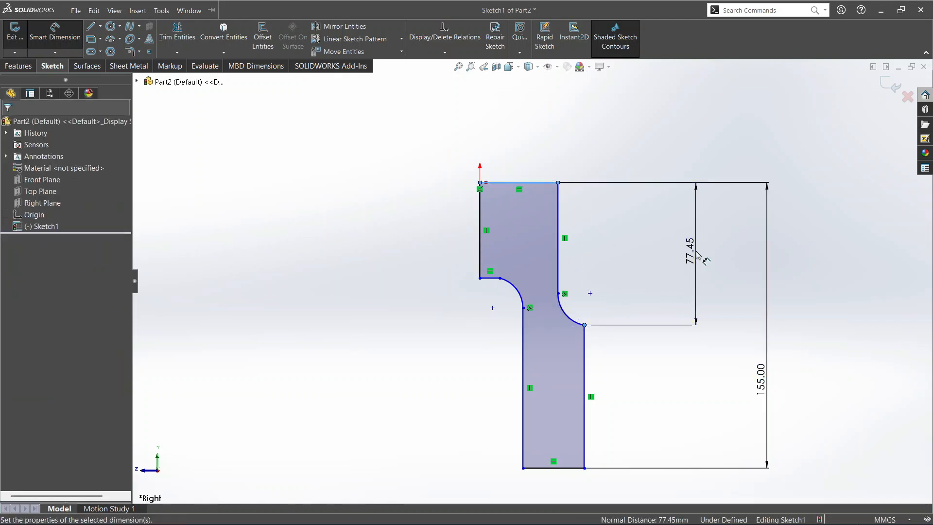
pyautogui.click(697, 252)
pyautogui.write('65')
pyautogui.press('Return')
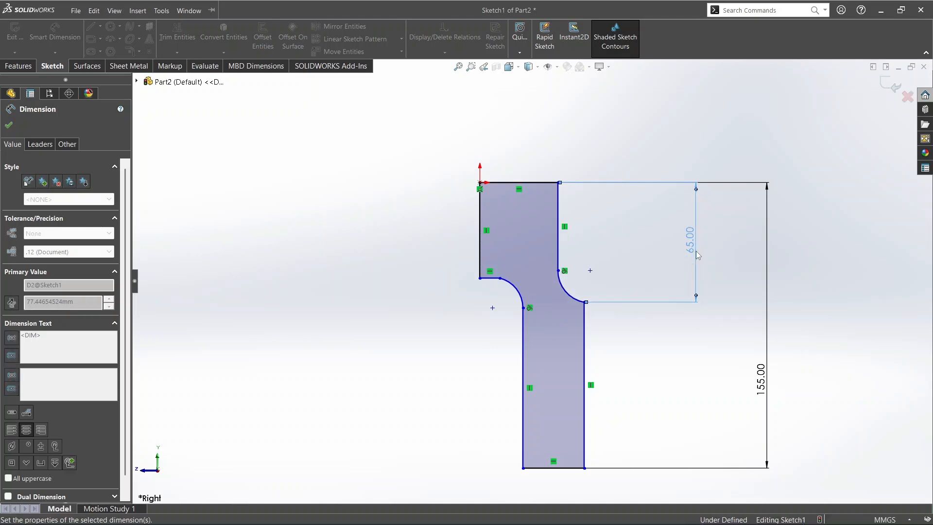
# - Check the section view in the drawing, and dimension the height from the bottom edge to the inner horizontal line as 92 mm
pyautogui.hotkey('alt', 'Tab')
pyautogui.hotkey('alt', 'Tab')
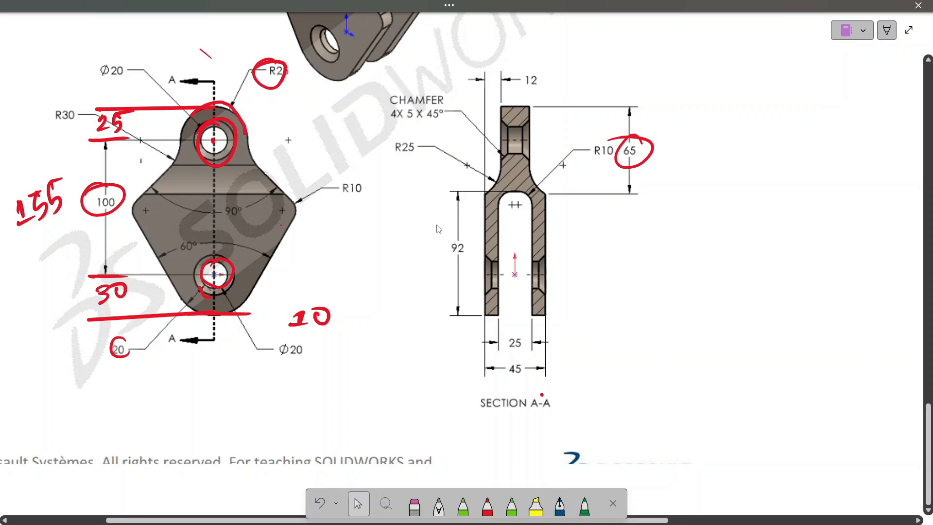
pyautogui.hotkey('alt', 'Tab')
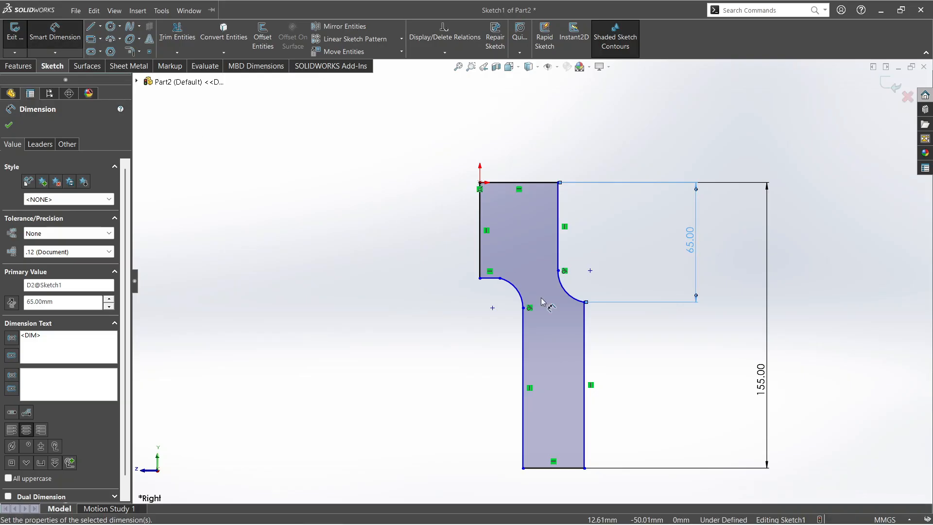
pyautogui.click(490, 278)
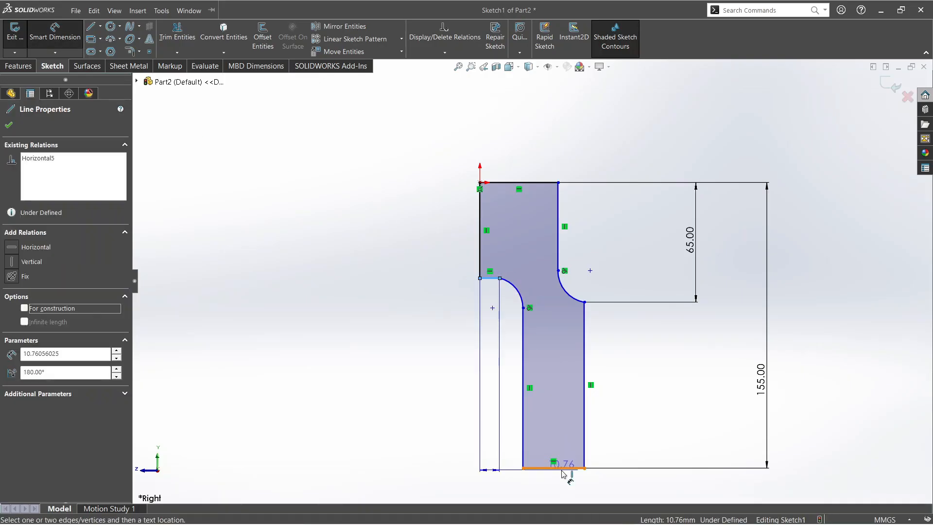
pyautogui.click(532, 468)
pyautogui.click(442, 444)
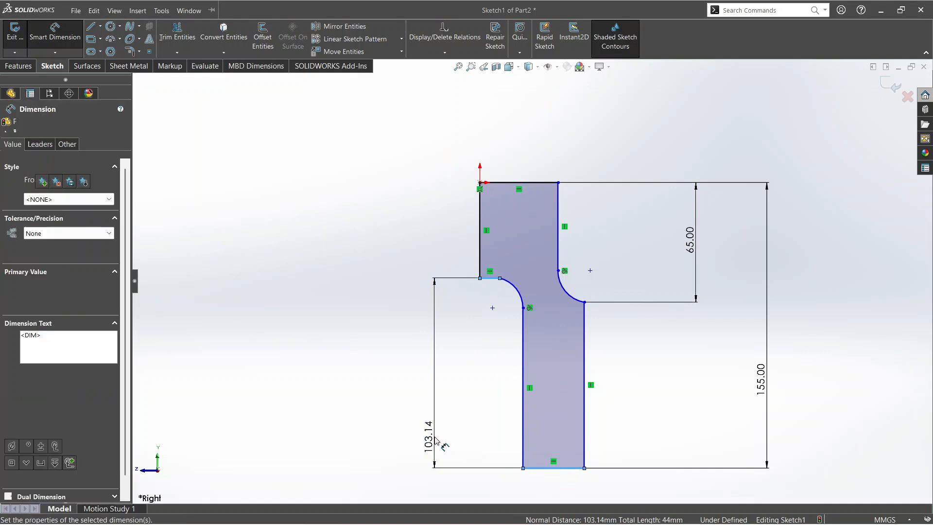
pyautogui.write('92')
pyautogui.press('Return')
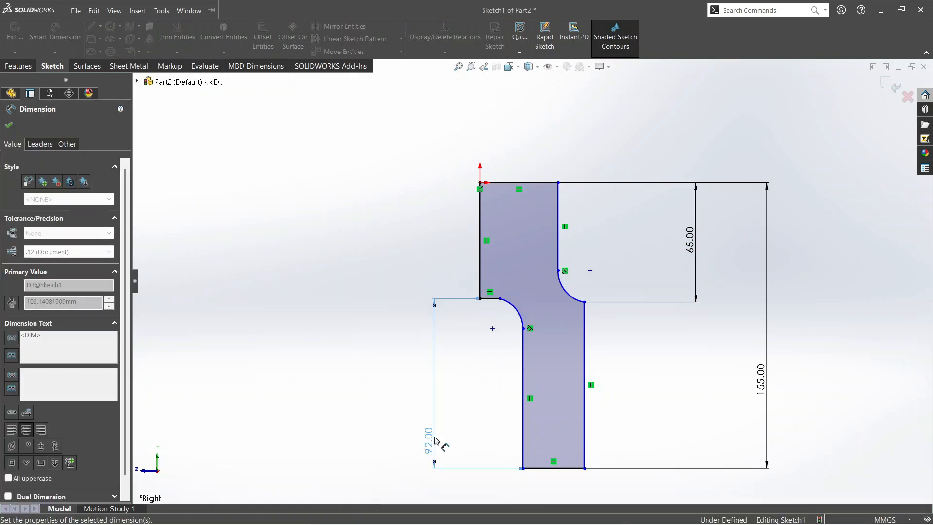
# - Set the inner arc's radius to 10 mm and the outer arc's radius to 25 mm
pyautogui.click(514, 309)
pyautogui.click(631, 244)
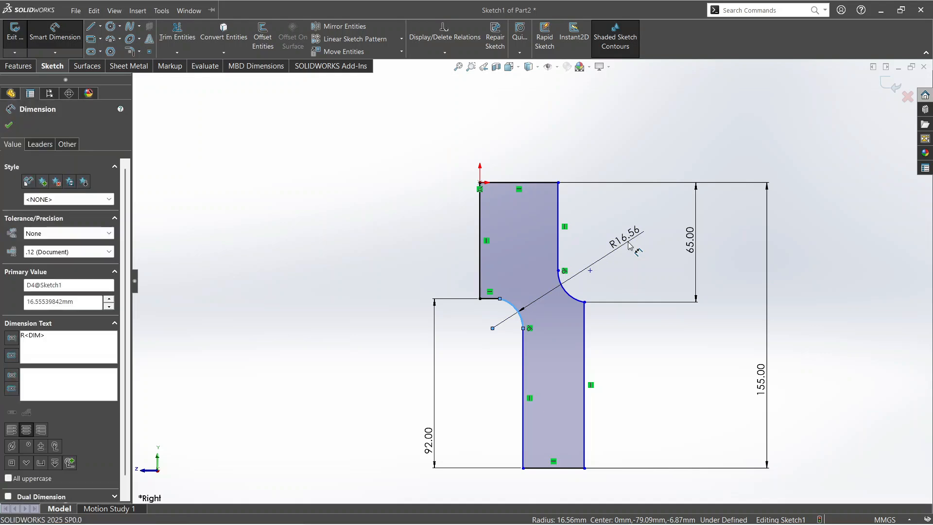
pyautogui.write('10')
pyautogui.press('Return')
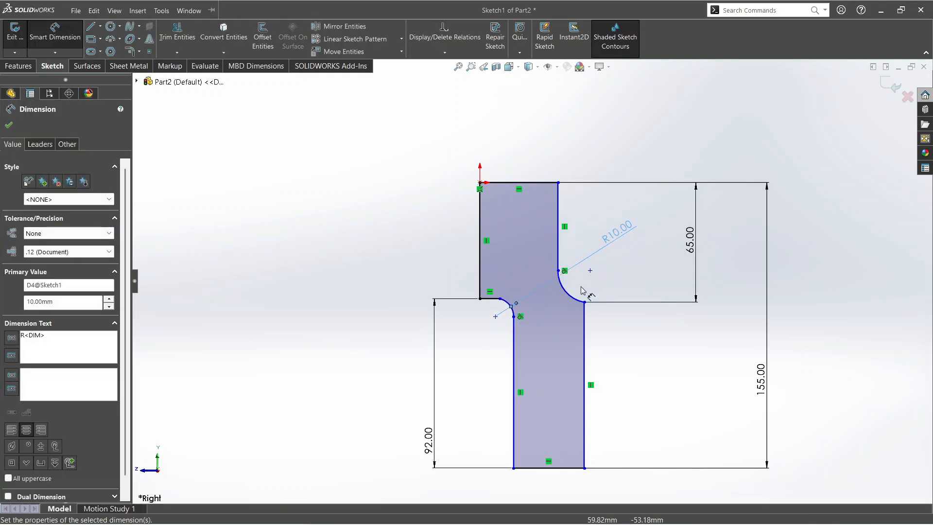
pyautogui.click(574, 296)
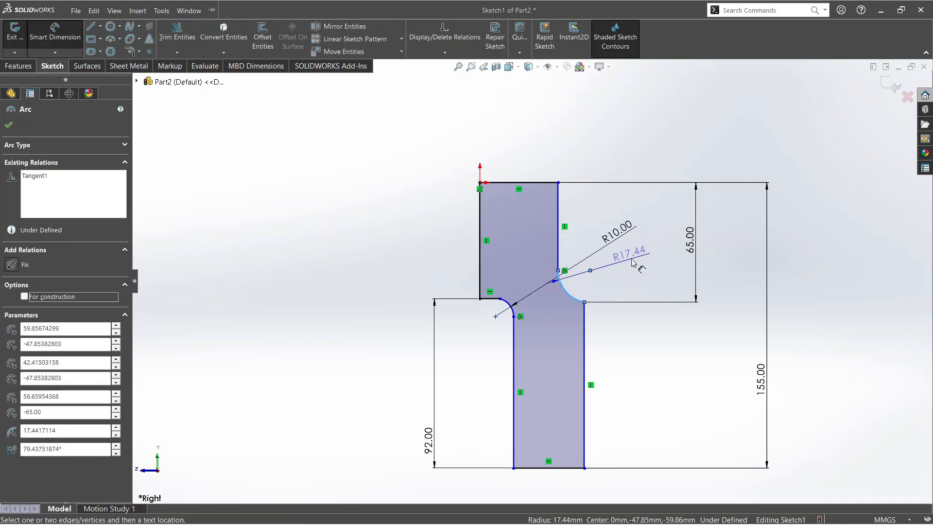
pyautogui.click(634, 257)
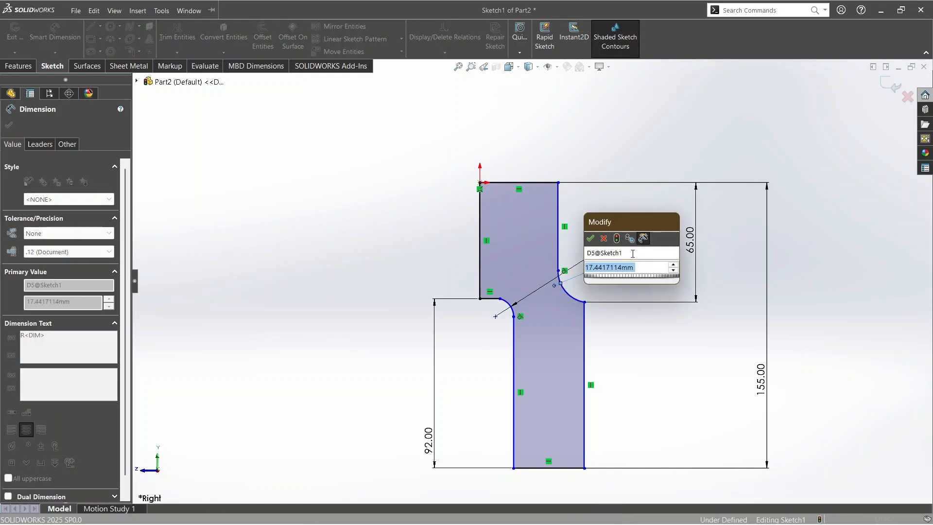
pyautogui.write('25')
pyautogui.press('Return')
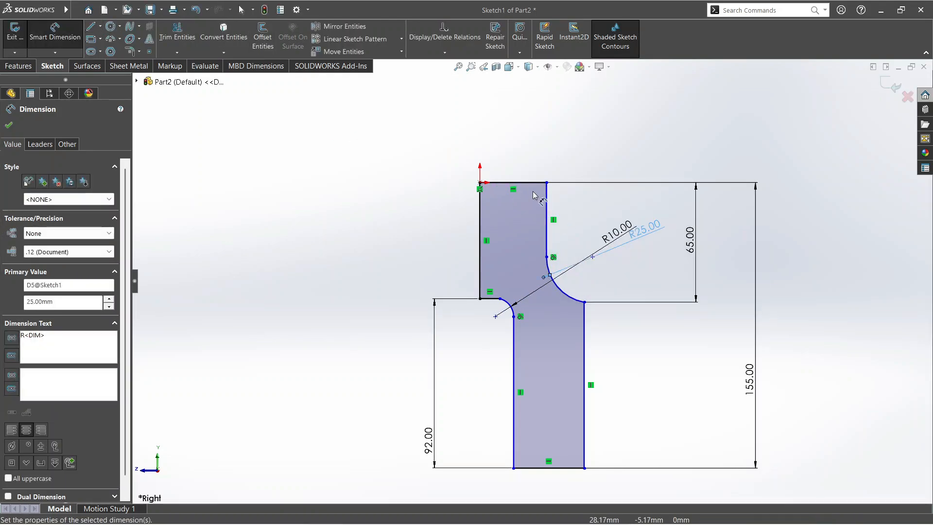
# - Dimension the horizontal offset between the upper and lower outer vertical lines as 12 mm
pyautogui.click(547, 199)
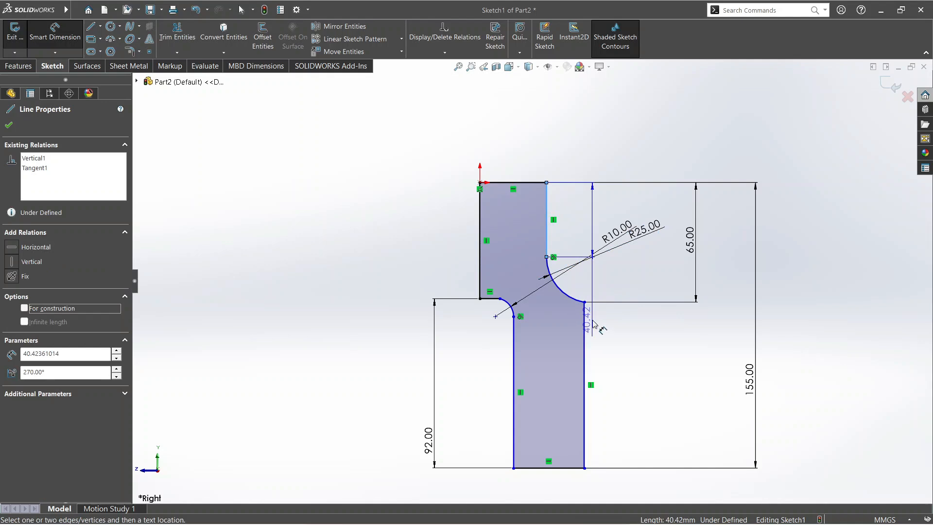
pyautogui.click(584, 327)
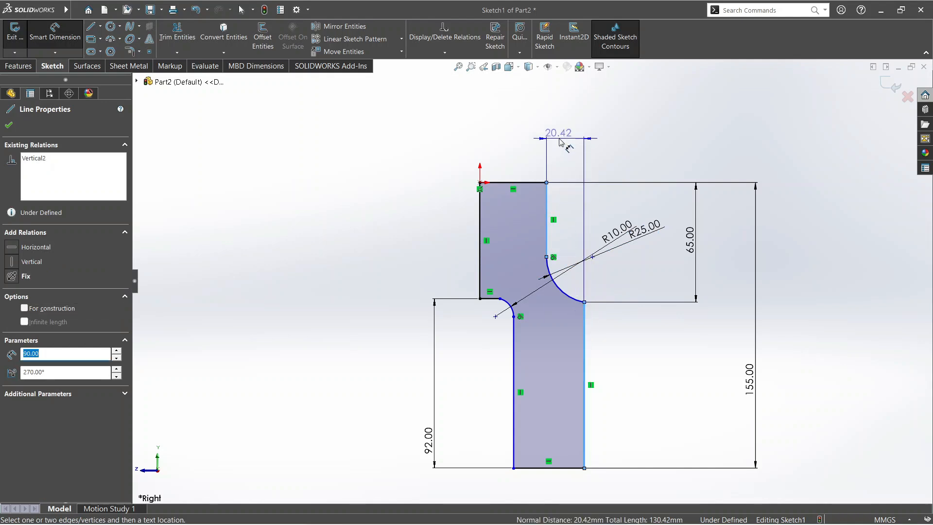
pyautogui.click(566, 138)
pyautogui.write('12')
pyautogui.press('Return')
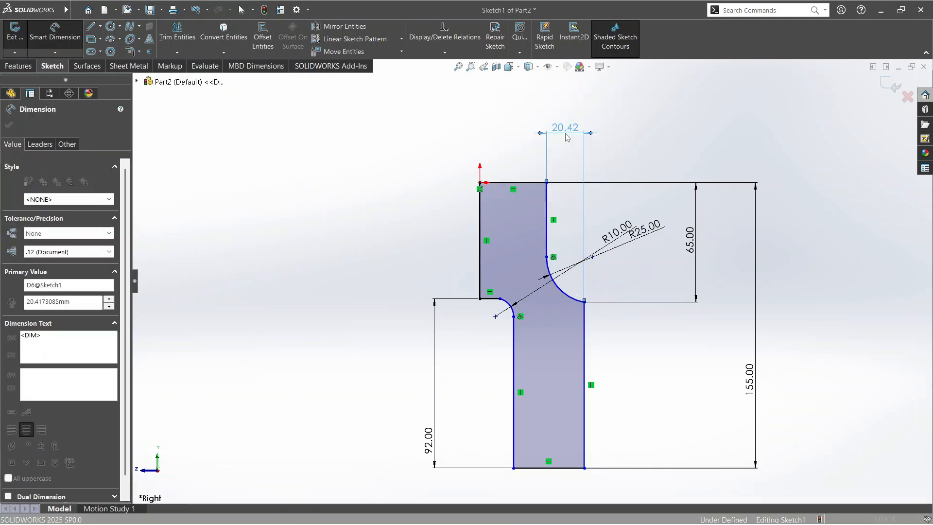
# - Draw a vertical centreline about 103 mm long from the origin down past the inner horizontal line
pyautogui.click(101, 27)
pyautogui.click(117, 51)
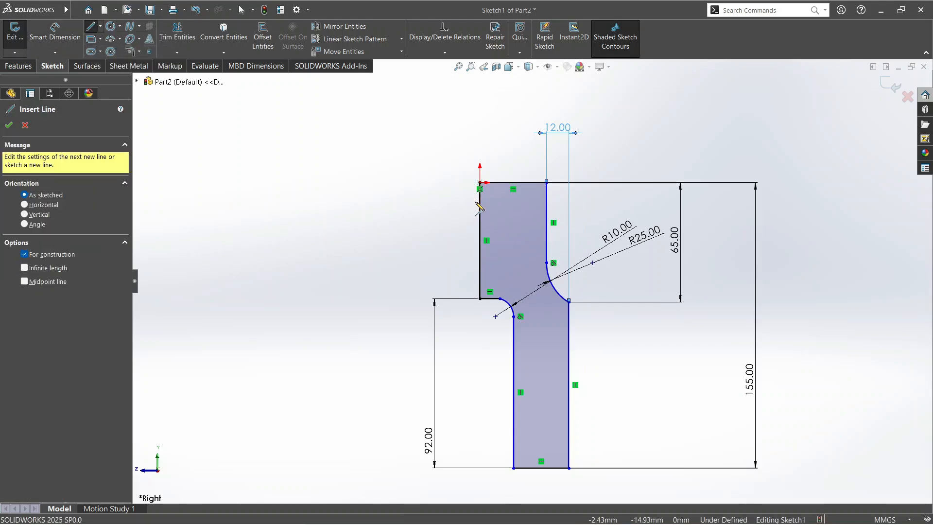
pyautogui.click(480, 298)
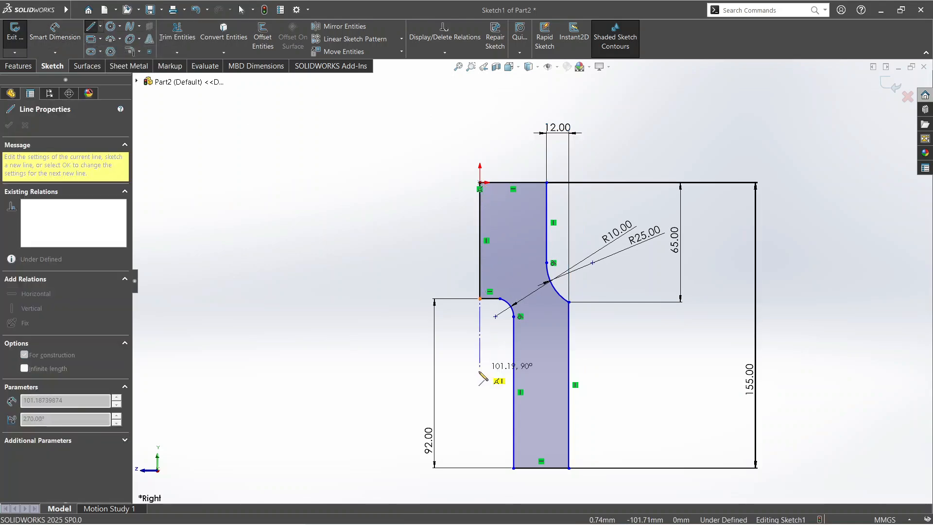
pyautogui.click(480, 373)
pyautogui.press('Escape')
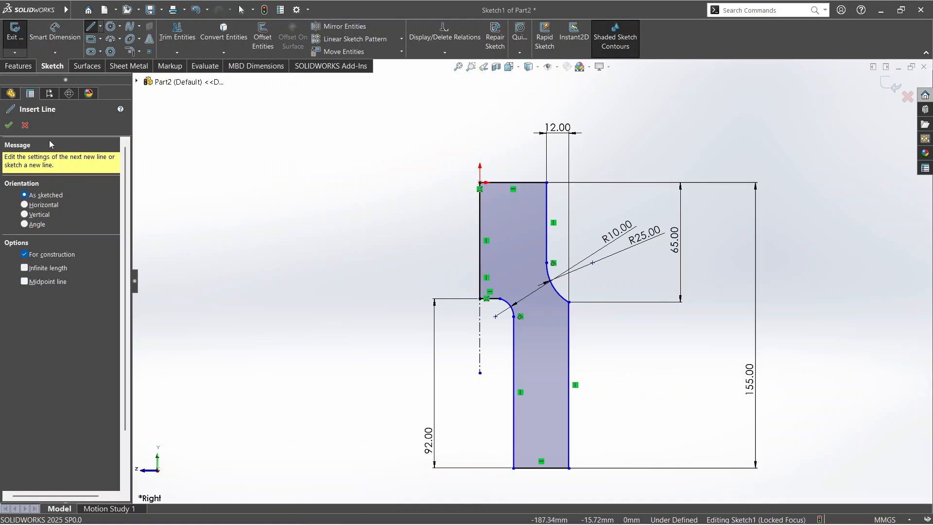
# - Dimension the inner vertical line as a doubled 25 mm distance across the centreline, and check the section view's widths in the drawing
pyautogui.click(45, 38)
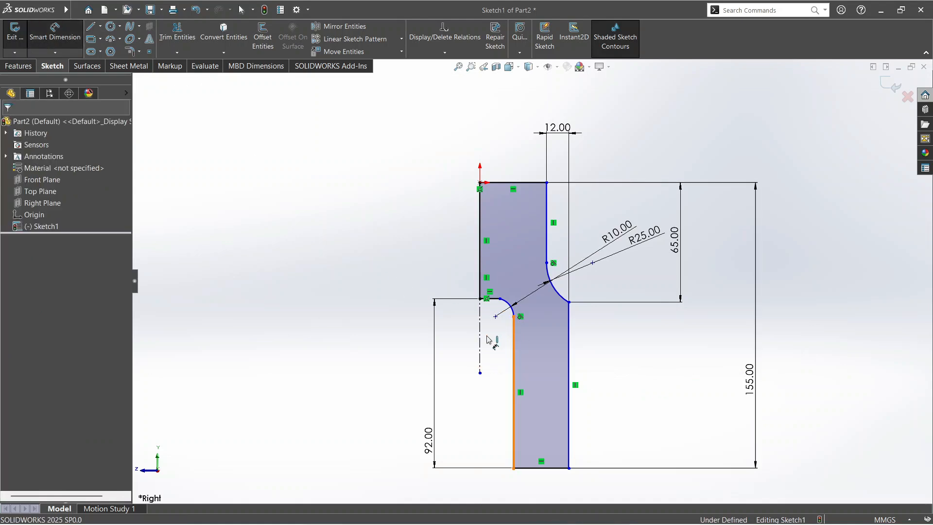
pyautogui.click(514, 343)
pyautogui.click(480, 341)
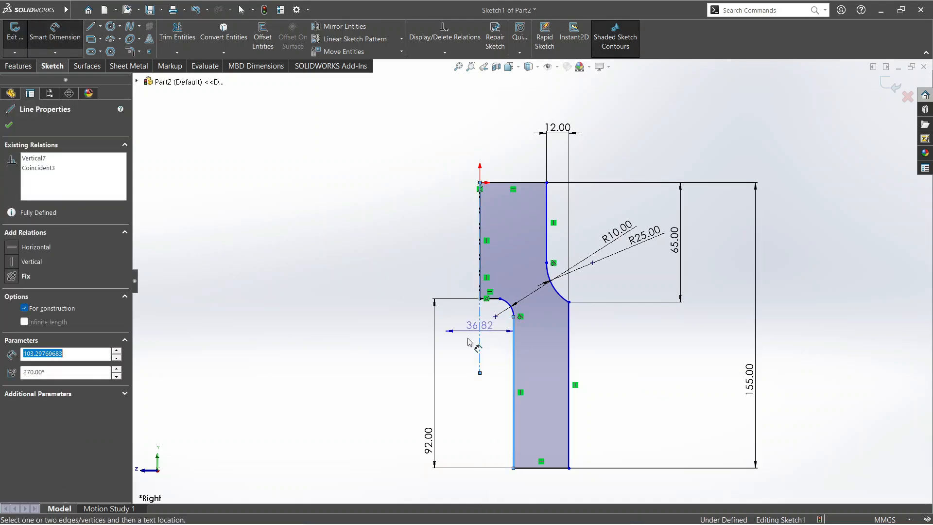
pyautogui.click(471, 348)
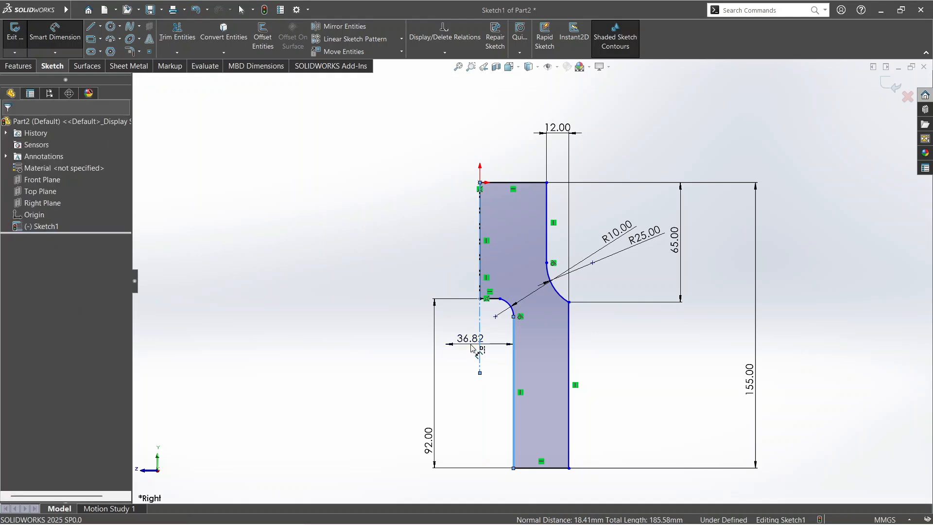
pyautogui.write('45')
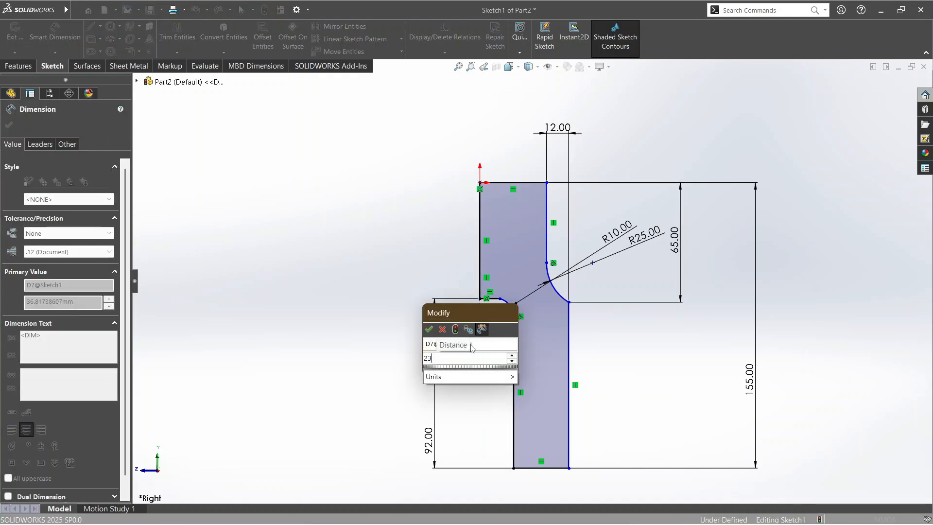
pyautogui.press('Return')
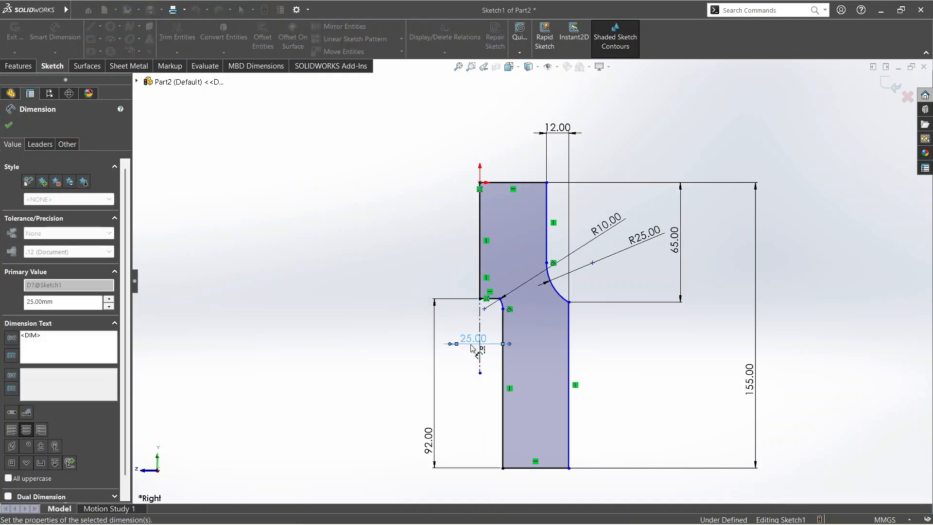
pyautogui.hotkey('alt', 'Tab')
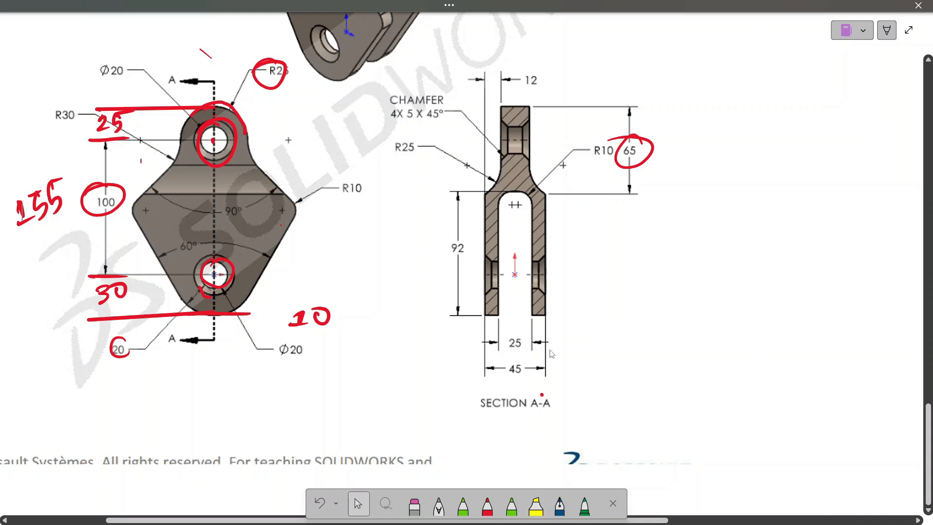
pyautogui.hotkey('alt', 'Tab')
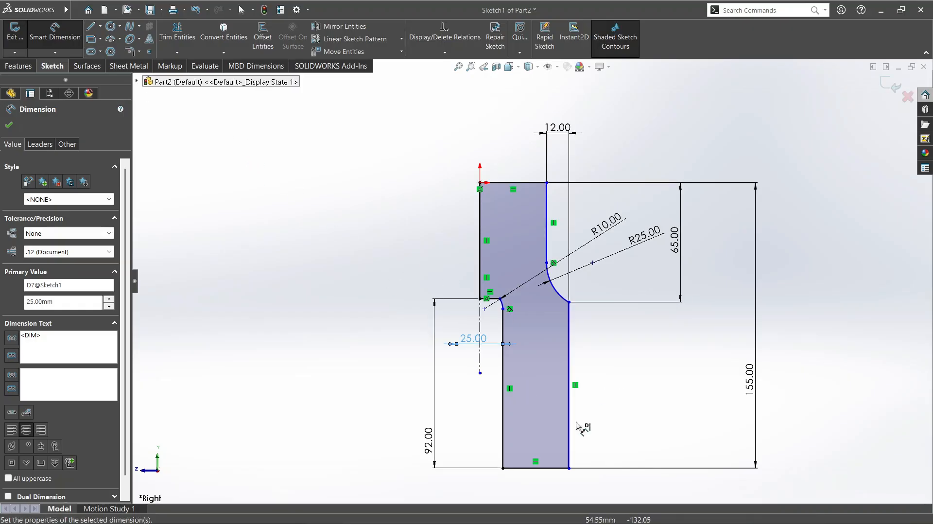
# - Dimension the lower outer vertical line as a doubled 45 mm distance across the centreline
pyautogui.click(569, 408)
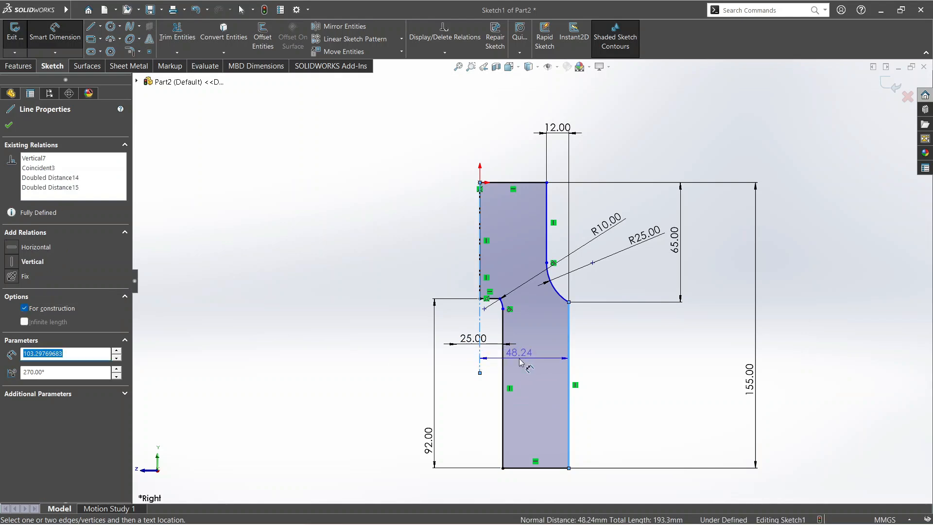
pyautogui.click(450, 362)
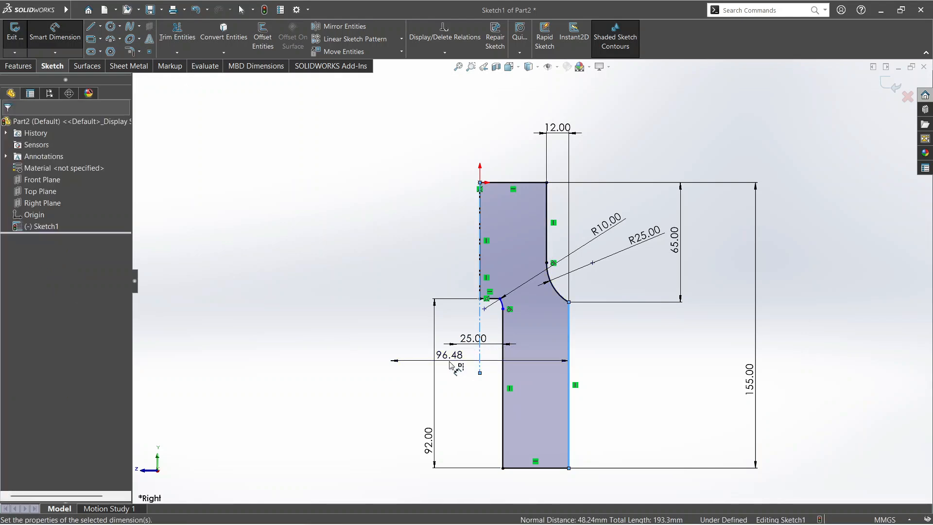
pyautogui.write('50')
pyautogui.press('Return')
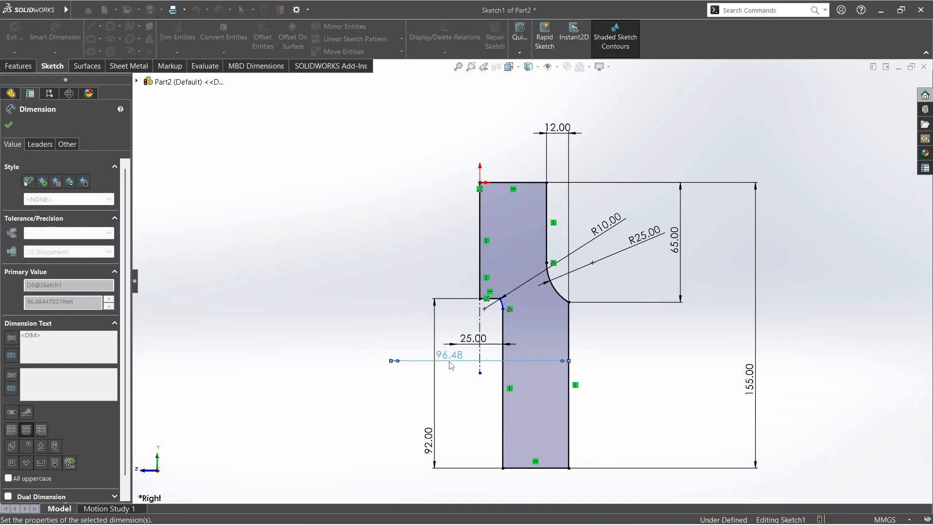
pyautogui.doubleClick(469, 362)
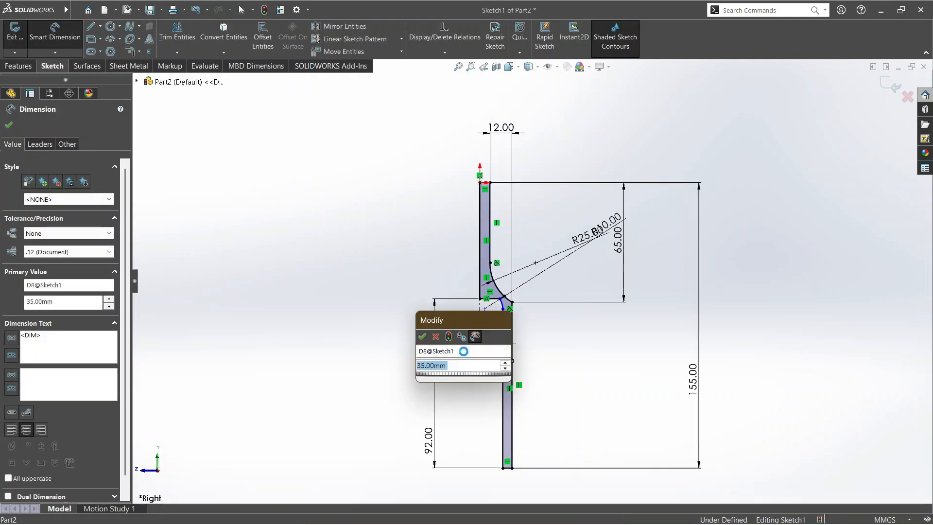
pyautogui.write('45')
pyautogui.press('Return')
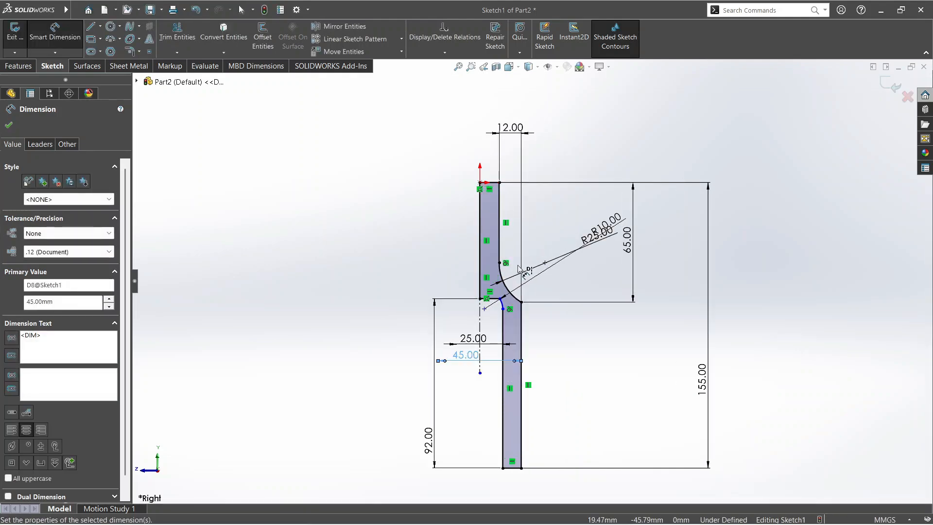
# - Make the inner 10 mm arc tangent to the inner horizontal line
pyautogui.scroll(-3, 527, 261)
pyautogui.scroll(2, 514, 256)
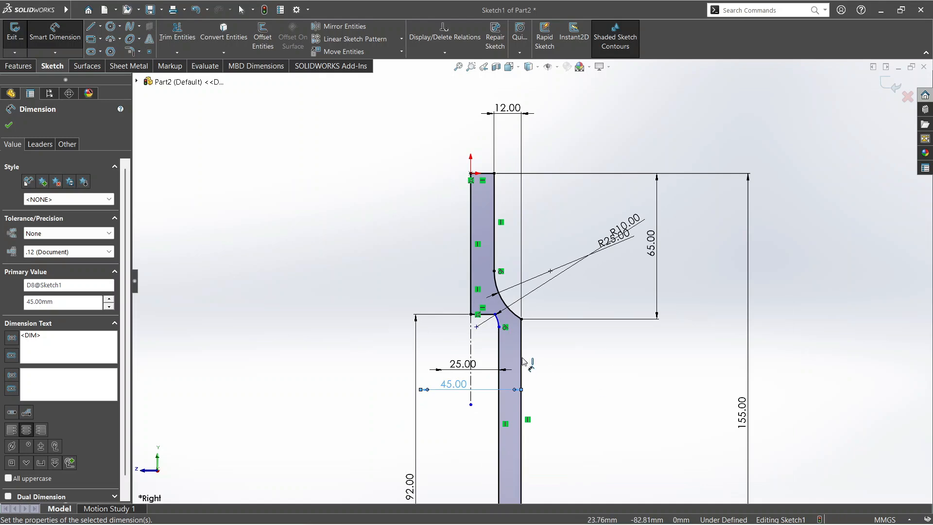
pyautogui.scroll(-2, 509, 348)
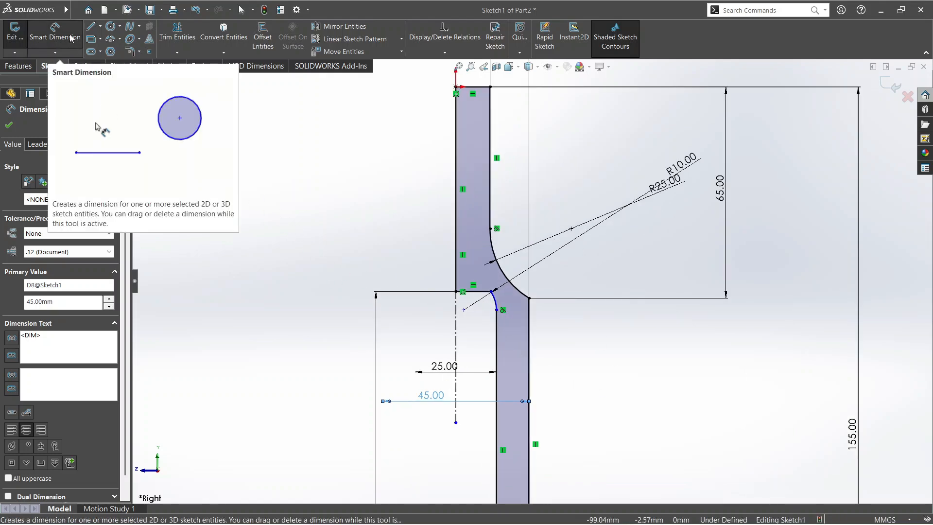
pyautogui.press('Escape')
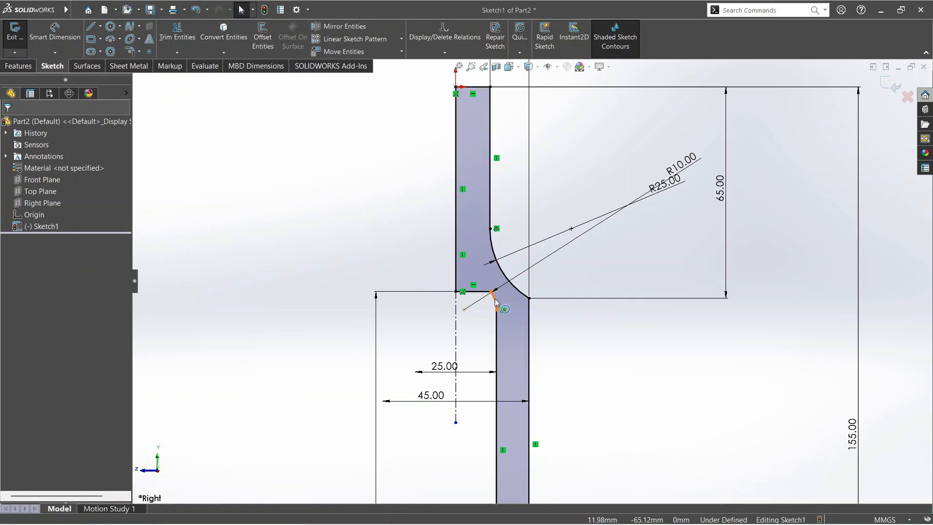
pyautogui.click(495, 298)
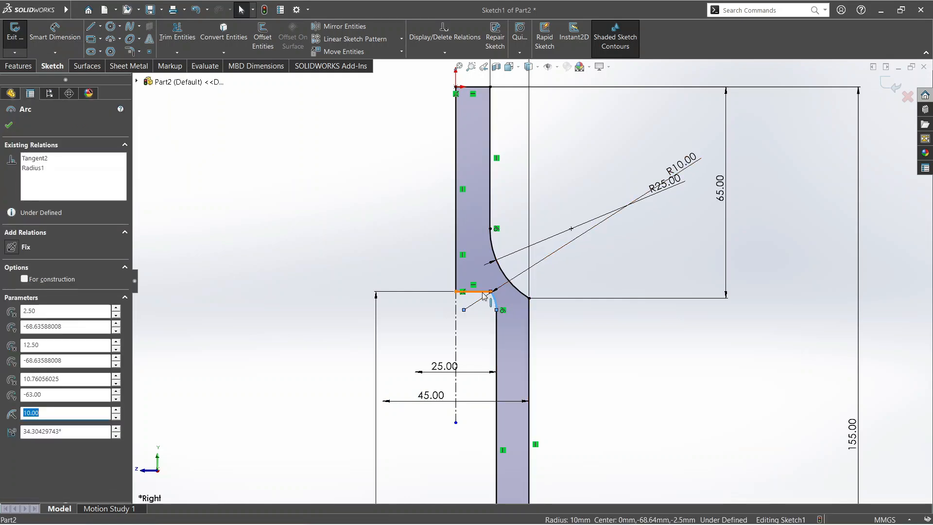
pyautogui.click(479, 292)
pyautogui.keyDown('ctrl'); pyautogui.click(494, 300); pyautogui.keyUp('ctrl')
pyautogui.click(512, 250)
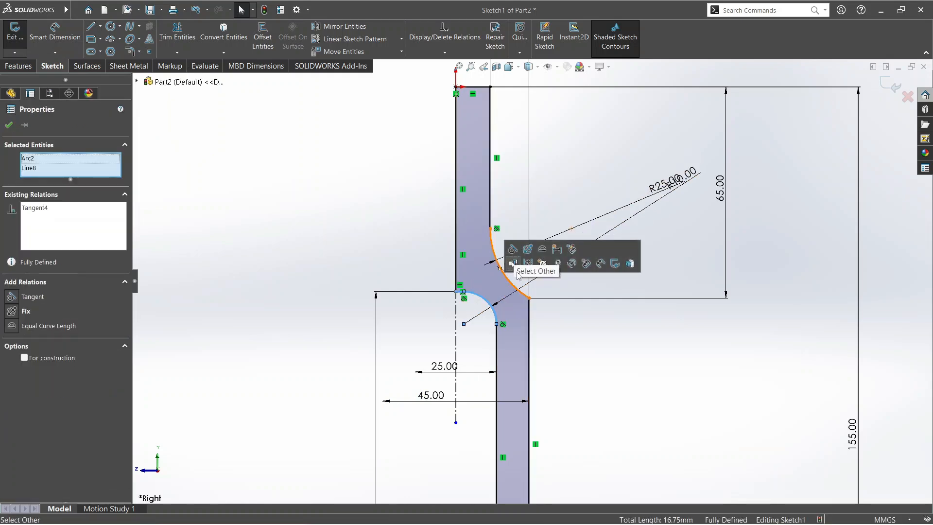
pyautogui.scroll(-5, 472, 291)
pyautogui.scroll(10, 596, 293)
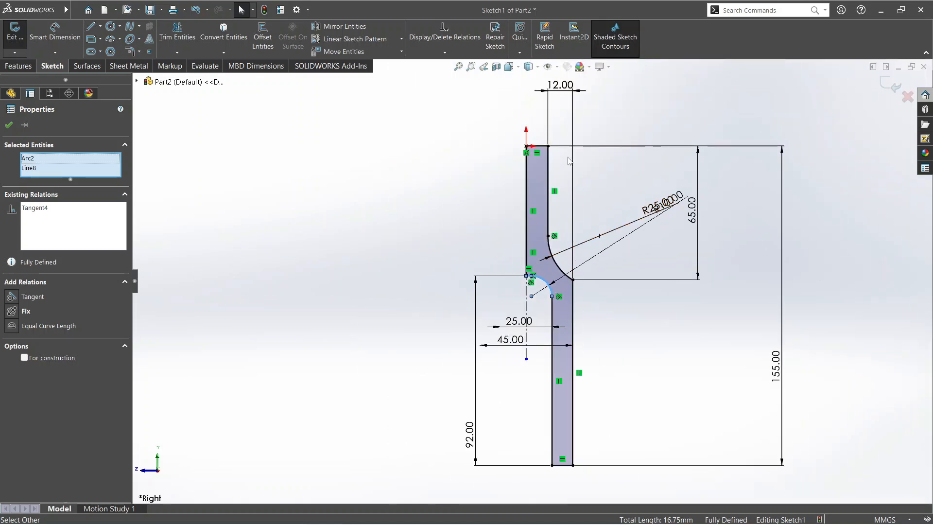
pyautogui.scroll(-8, 695, 195)
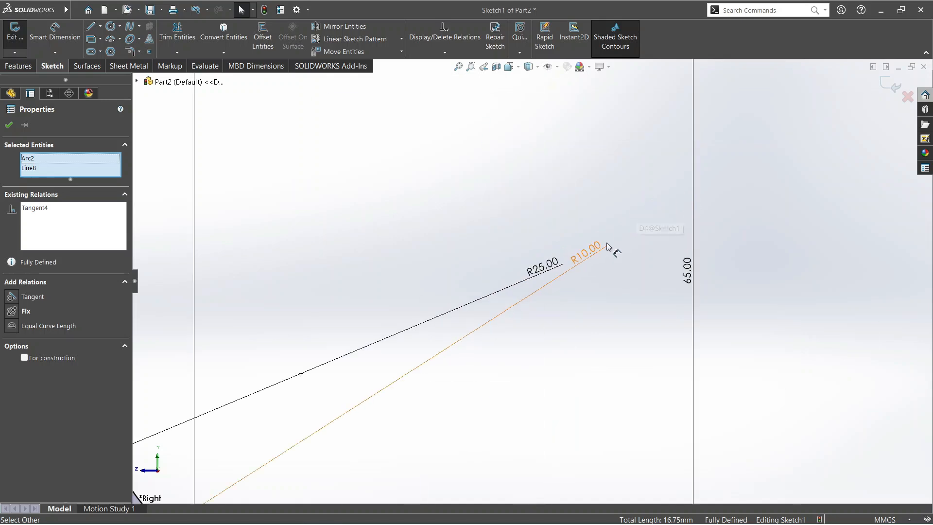
pyautogui.scroll(6, 600, 299)
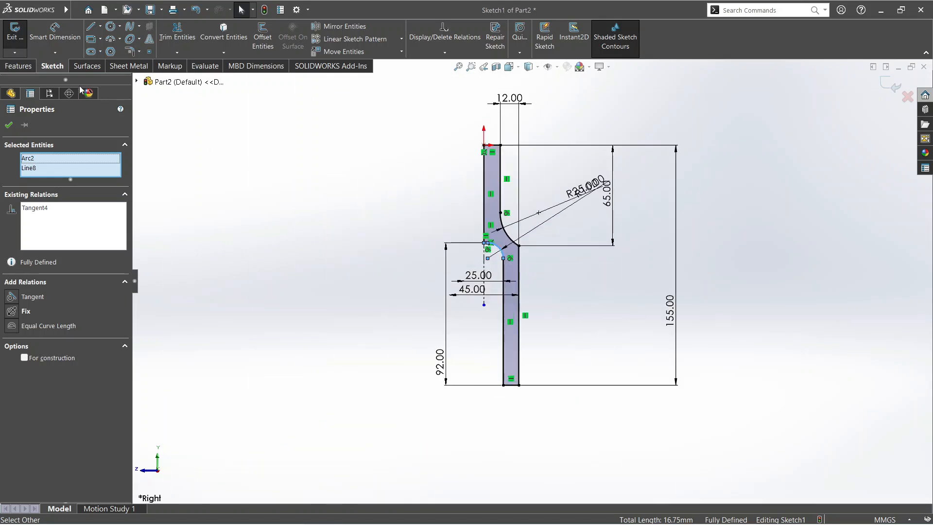
pyautogui.click(9, 125)
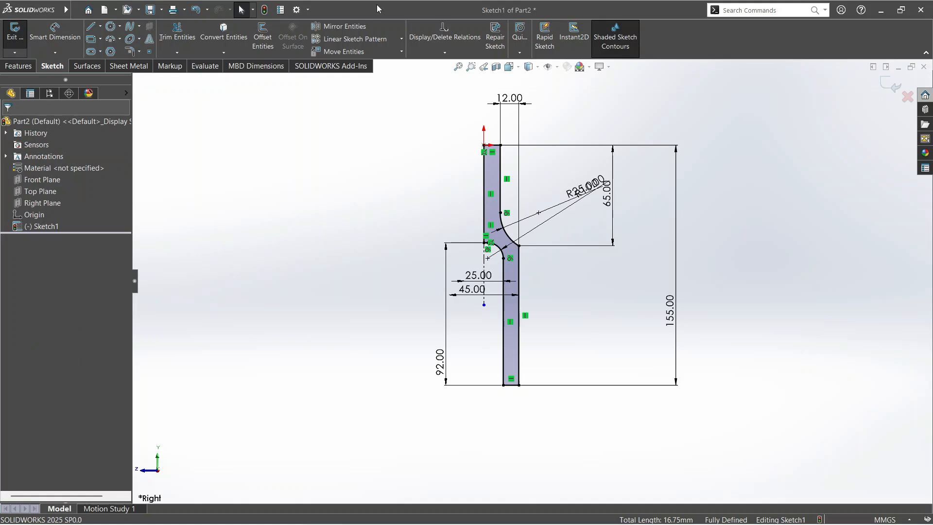
# - Mirror all lines and arcs of the half profile about the vertical centreline
pyautogui.click(344, 26)
pyautogui.moveTo(415, 99)
pyautogui.mouseDown()
pyautogui.moveTo(570, 272)
pyautogui.moveTo(644, 414)
pyautogui.mouseUp()
pyautogui.click(97, 358)
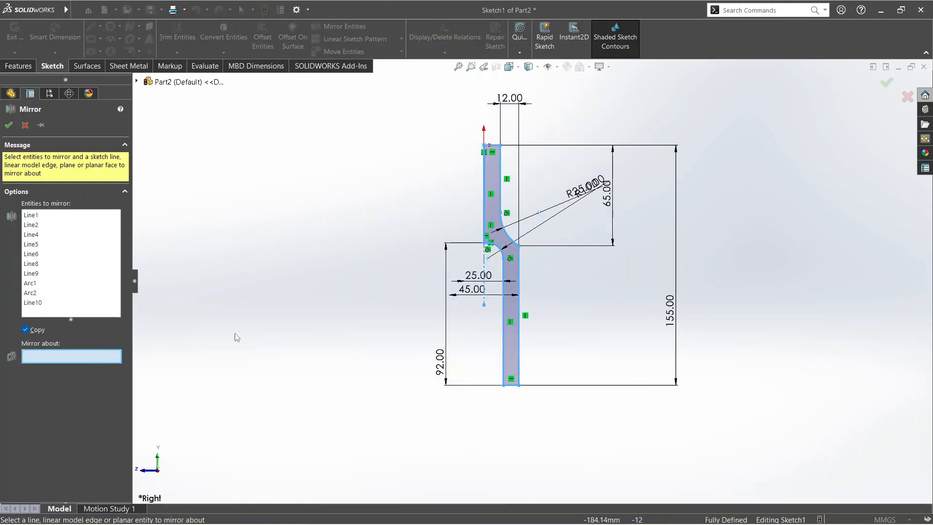
pyautogui.click(485, 268)
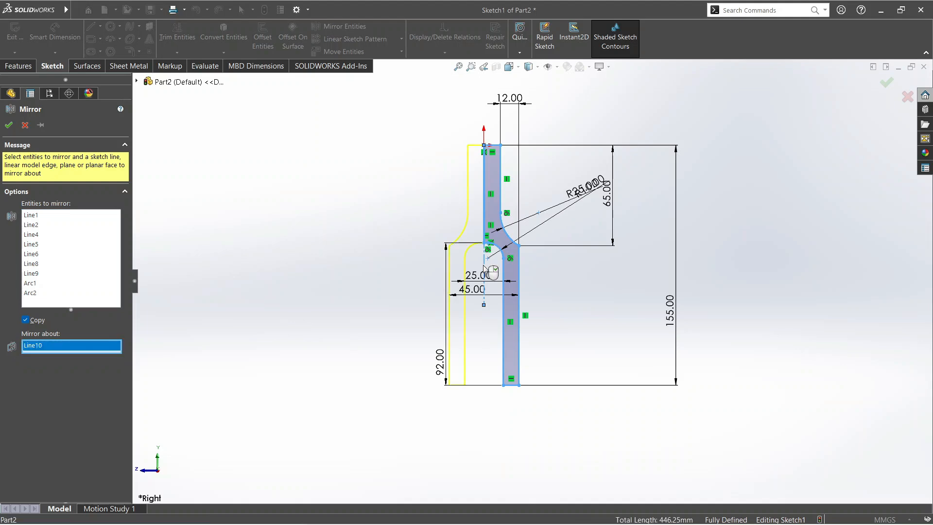
pyautogui.rightClick(486, 269)
# - Delete the solid vertical line that runs along the centreline between the two mirrored halves
pyautogui.scroll(-8, 509, 234)
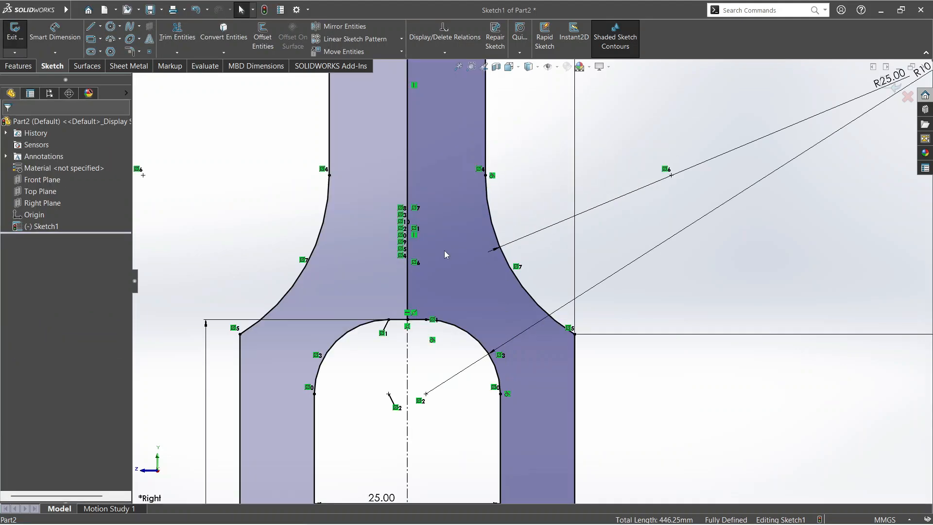
pyautogui.click(406, 172)
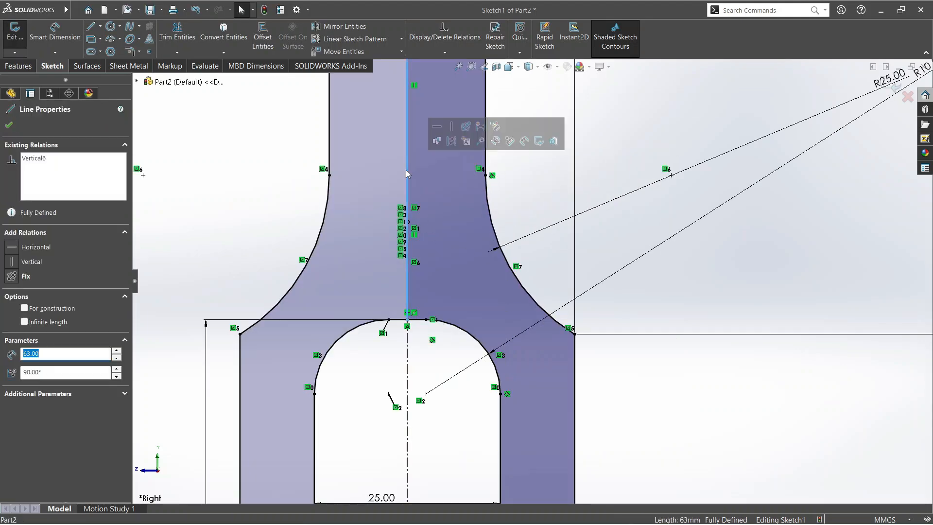
pyautogui.press('Escape')
pyautogui.scroll(6, 543, 302)
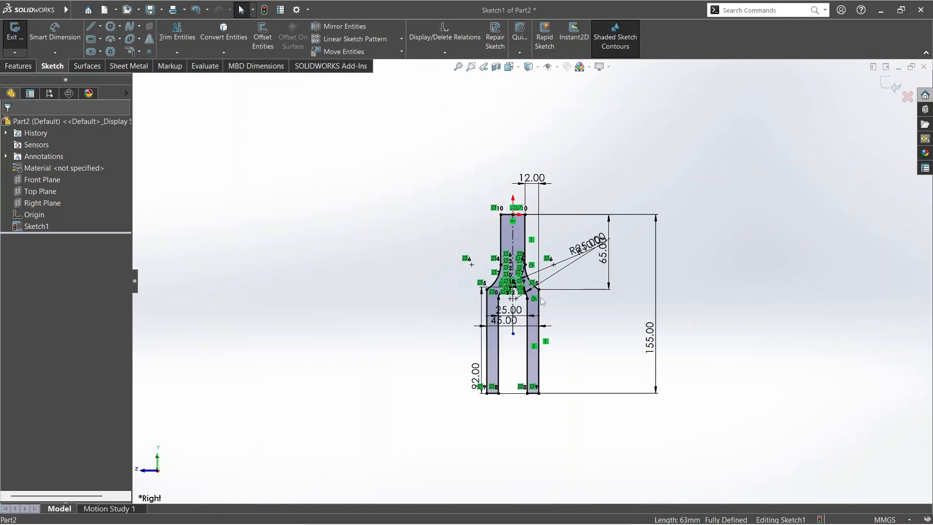
pyautogui.scroll(-6, 554, 273)
pyautogui.scroll(3, 554, 273)
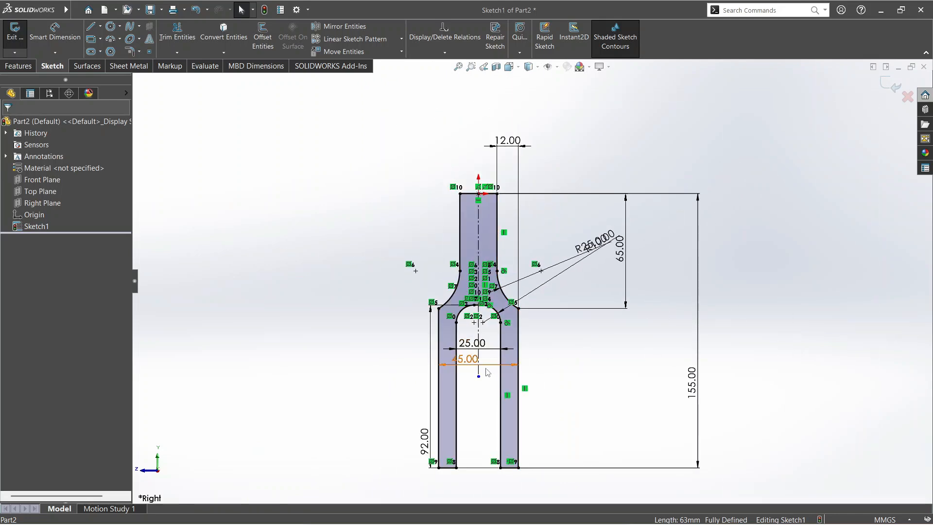
pyautogui.scroll(-2, 493, 387)
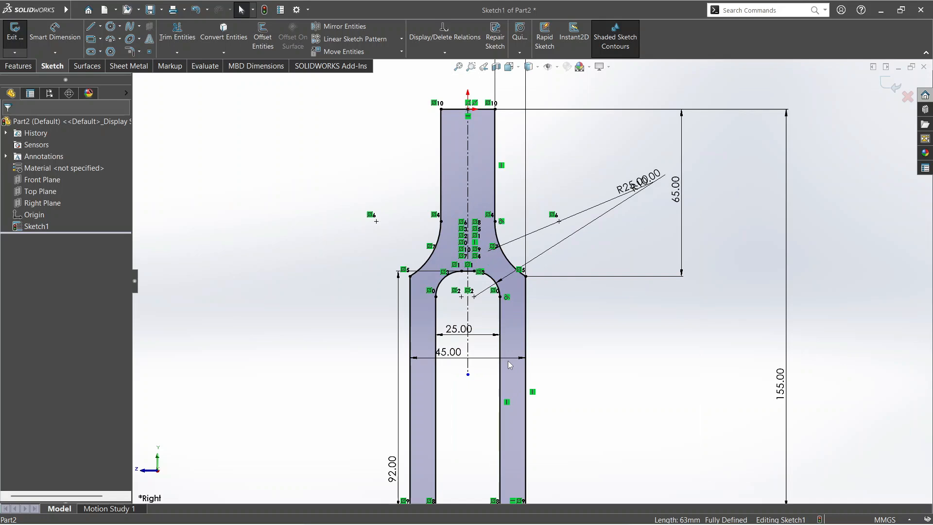
pyautogui.scroll(2, 508, 362)
pyautogui.scroll(-4, 498, 307)
pyautogui.scroll(2, 498, 307)
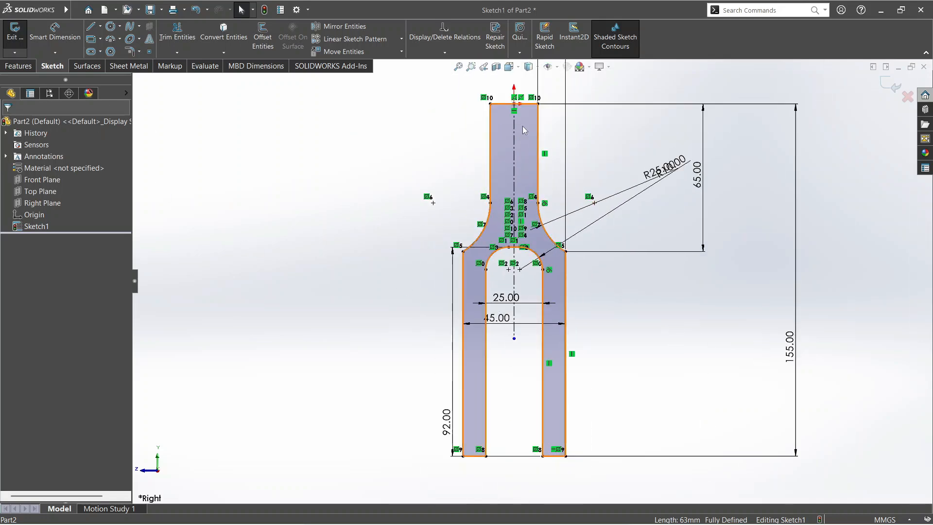
# - Switch to the drawing in OneNote, erase the old red marks on the front view, and frame that view with a red rectangle
pyautogui.hotkey('alt', 'Tab')
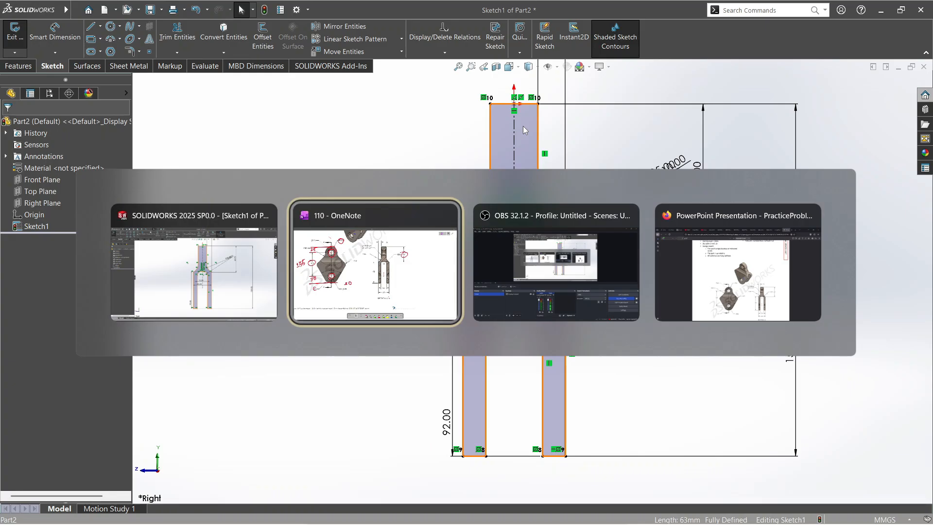
pyautogui.hscroll(-1, 524, 131)
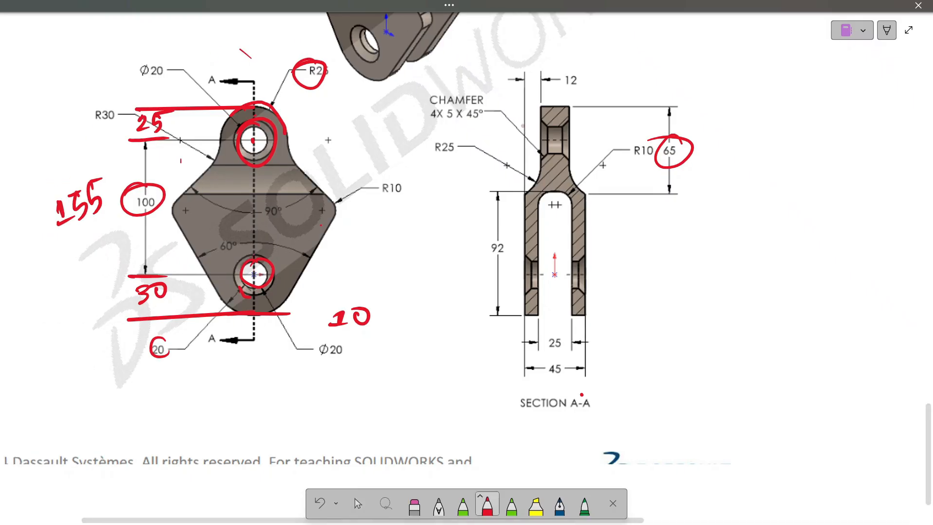
pyautogui.click(415, 504)
pyautogui.moveTo(160, 110); pyautogui.dragTo(87, 204)
pyautogui.moveTo(245, 292)
pyautogui.mouseDown()
pyautogui.moveTo(136, 318)
pyautogui.moveTo(265, 284)
pyautogui.moveTo(362, 316)
pyautogui.mouseUp()
pyautogui.moveTo(140, 117); pyautogui.dragTo(258, 161)
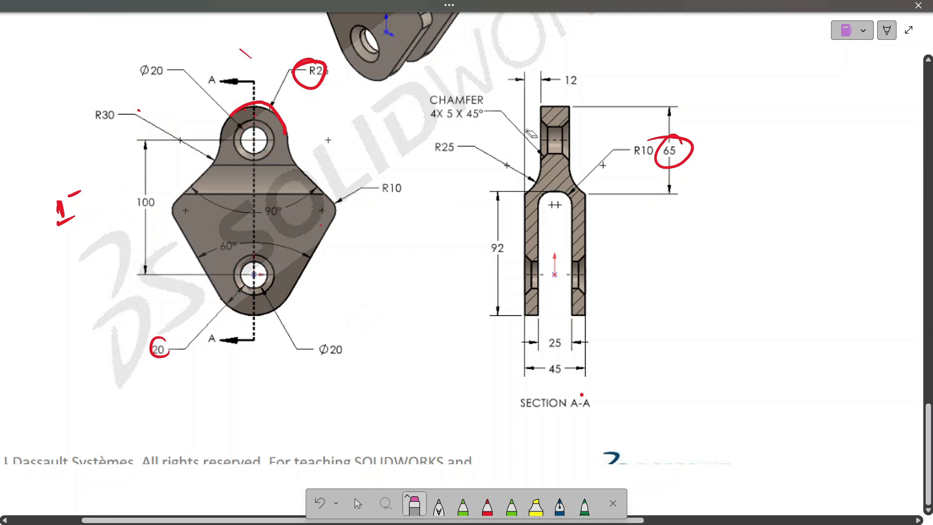
pyautogui.moveTo(233, 112); pyautogui.dragTo(311, 73)
pyautogui.click(488, 505)
pyautogui.moveTo(142, 96)
pyautogui.mouseDown()
pyautogui.moveTo(294, 104)
pyautogui.moveTo(366, 272)
pyautogui.moveTo(130, 312)
pyautogui.moveTo(139, 104)
pyautogui.mouseUp()
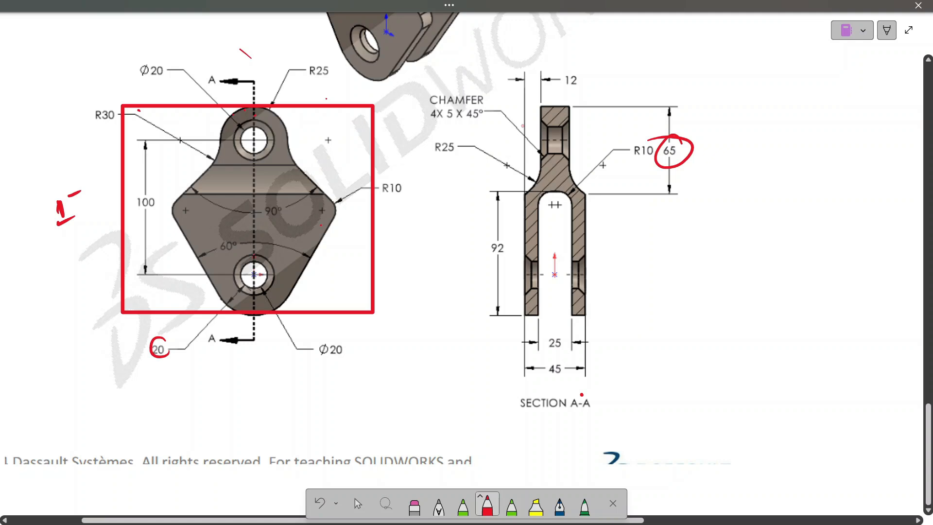
# - Try tracing the bracket's outline and marking its side corners in red on the drawing's front view
pyautogui.moveTo(240, 103); pyautogui.dragTo(252, 105)
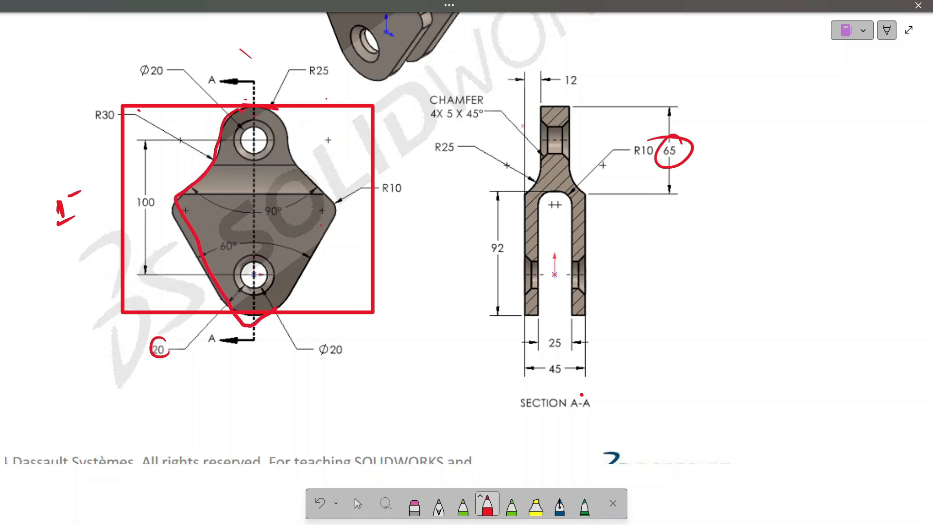
pyautogui.moveTo(275, 309); pyautogui.dragTo(325, 214)
pyautogui.moveTo(268, 115); pyautogui.dragTo(243, 103)
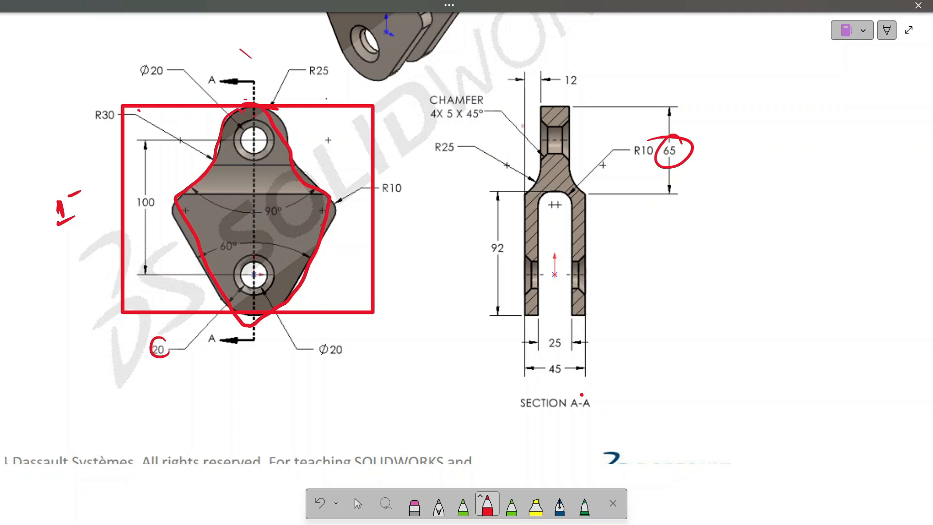
pyautogui.hotkey('ctrl', 'z')
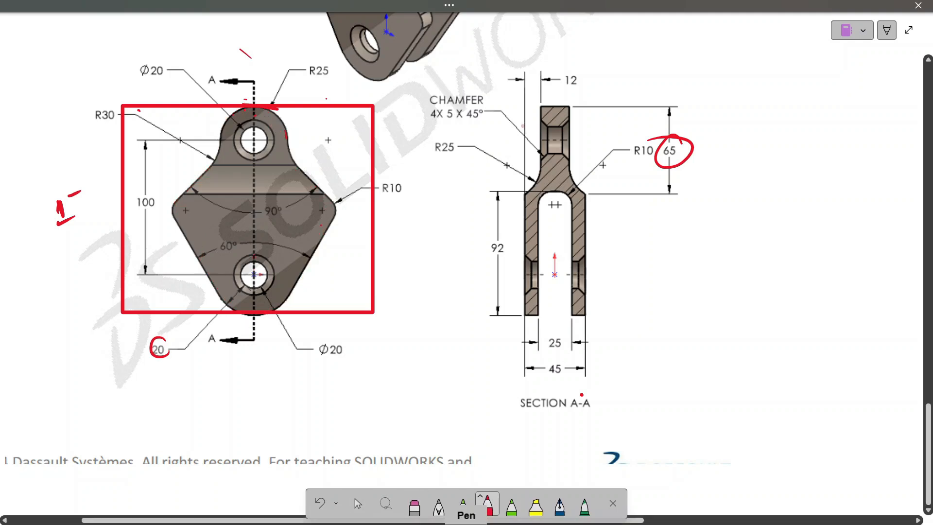
pyautogui.moveTo(286, 135); pyautogui.dragTo(309, 186)
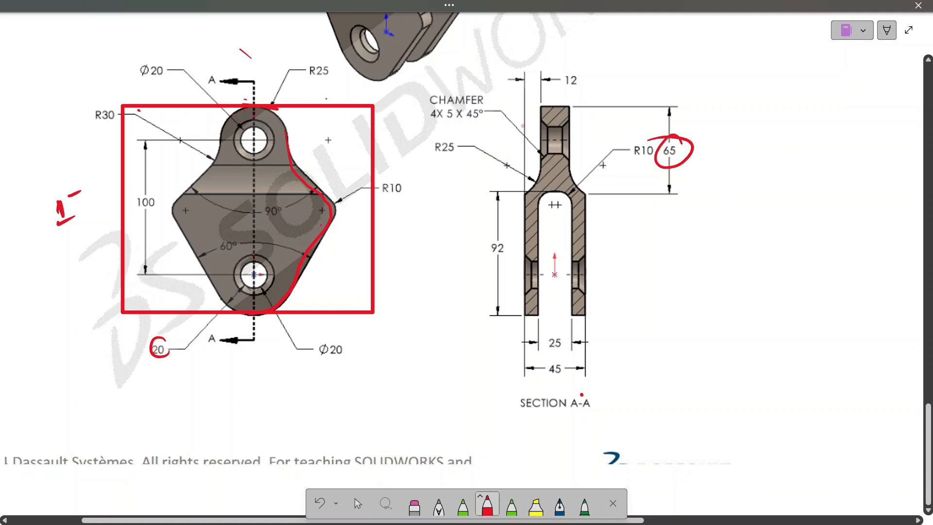
pyautogui.moveTo(171, 190); pyautogui.dragTo(169, 232)
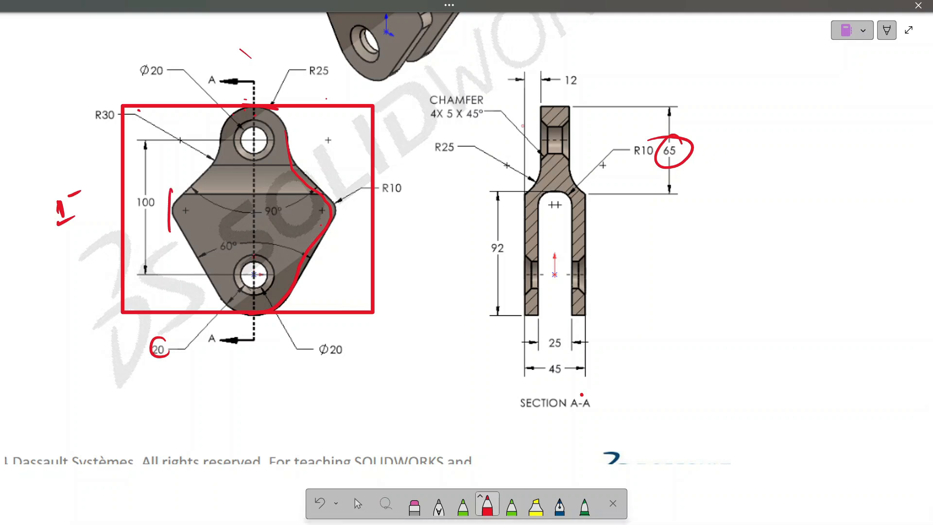
pyautogui.moveTo(311, 214); pyautogui.dragTo(337, 211)
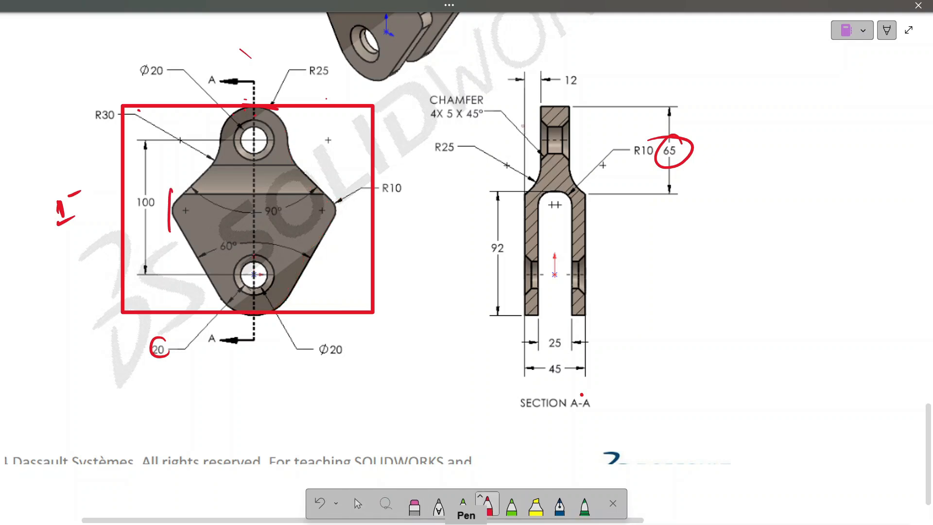
pyautogui.moveTo(158, 218)
pyautogui.mouseDown()
pyautogui.moveTo(180, 198)
pyautogui.moveTo(169, 217)
pyautogui.mouseUp()
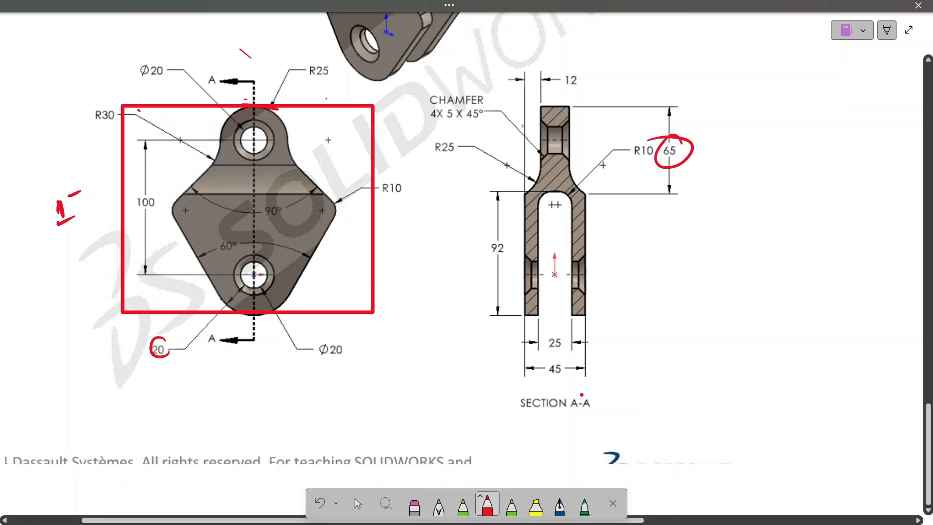
# - Mark the bracket's width with a red double-headed arrow above the front view, and switch back to SOLIDWORKS
pyautogui.moveTo(208, 62); pyautogui.dragTo(293, 78)
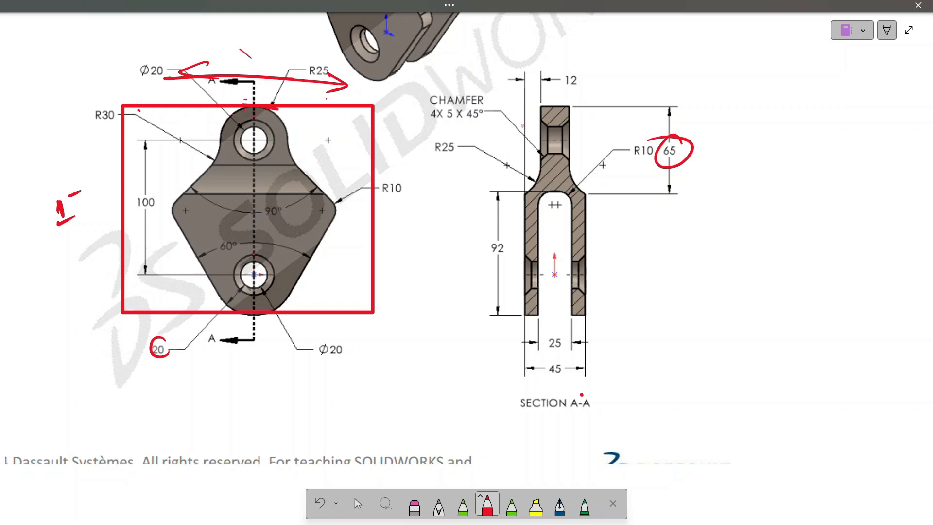
pyautogui.hotkey('alt', 'Tab')
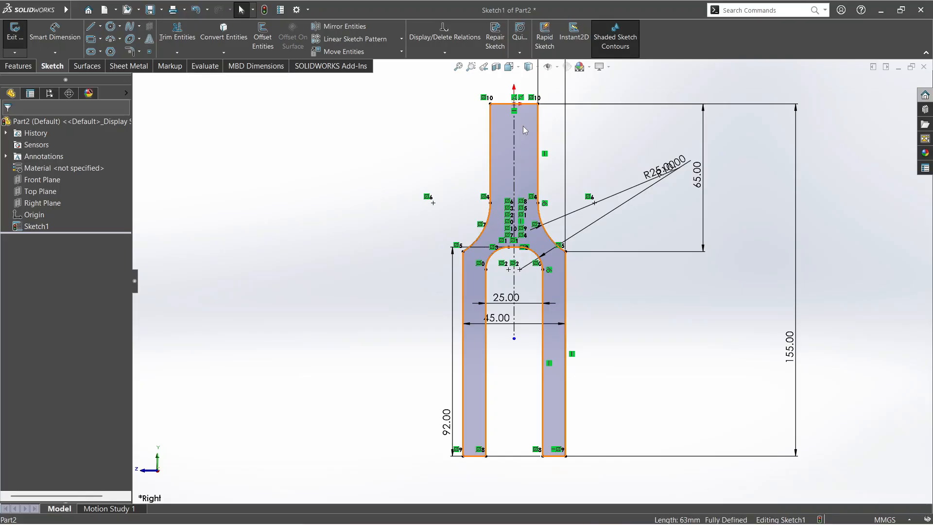
# - Extrude the closed side profile 160 mm with the Mid Plane end condition
pyautogui.rightClick(534, 146)
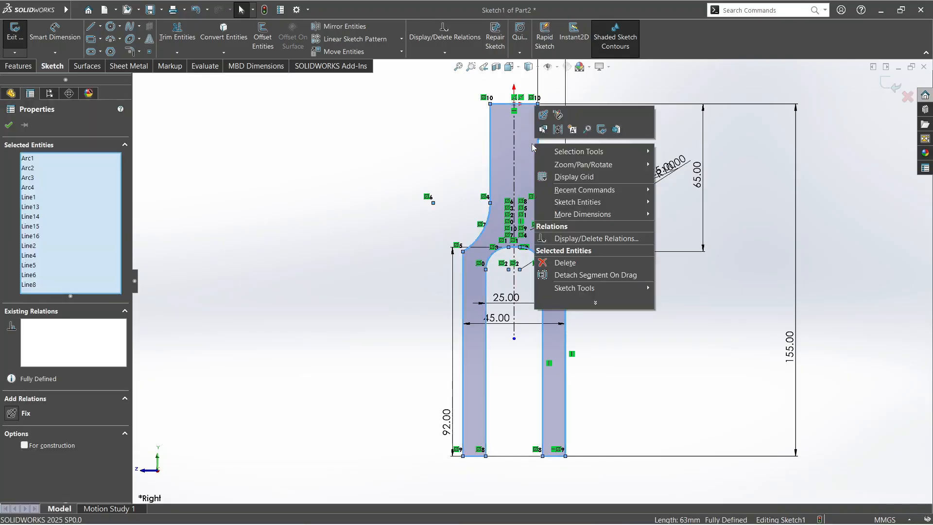
pyautogui.click(613, 129)
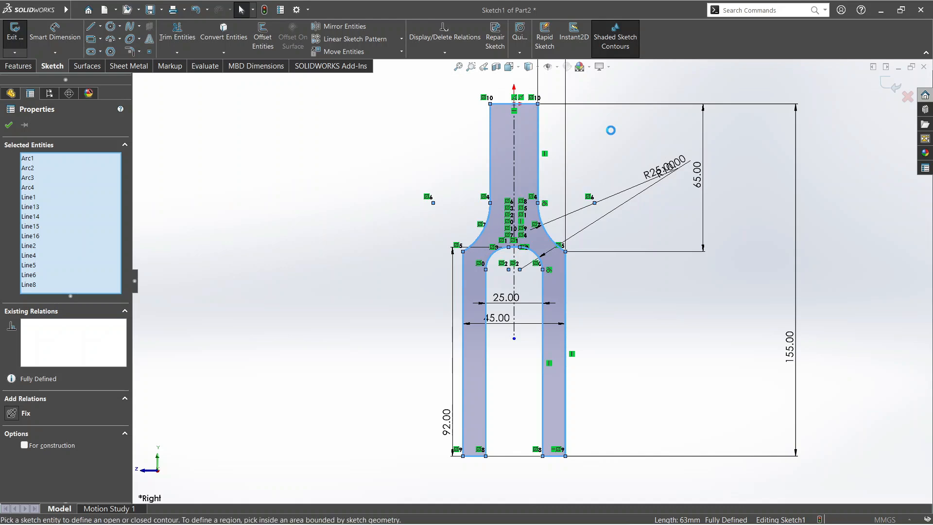
pyautogui.click(72, 193)
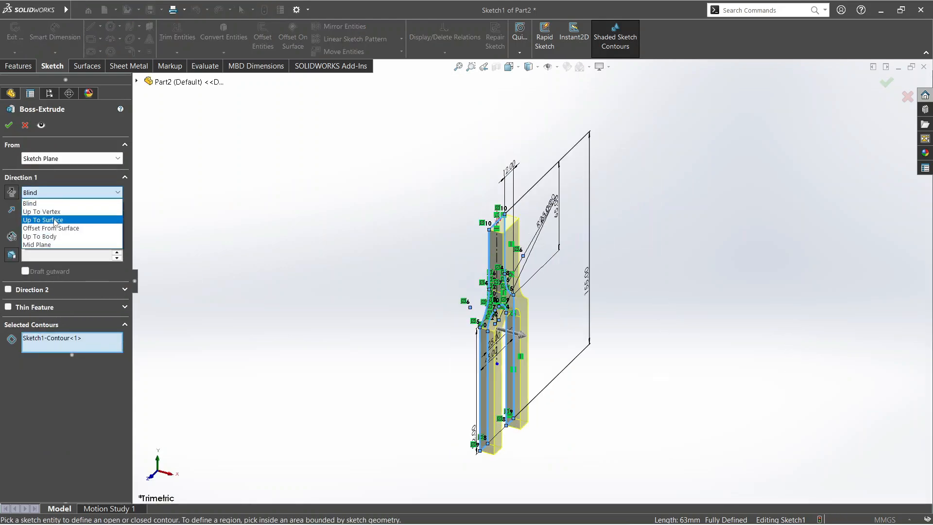
pyautogui.click(59, 245)
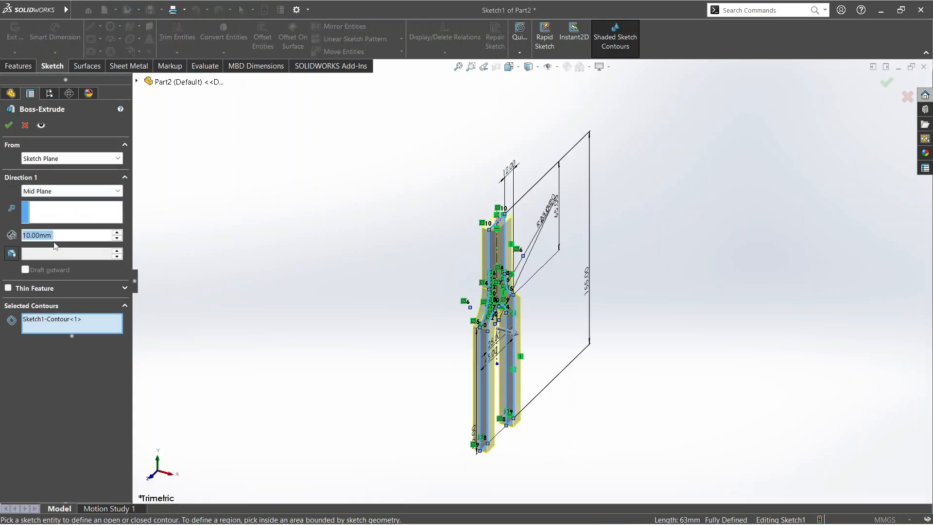
pyautogui.click(117, 233)
pyautogui.click(117, 234)
pyautogui.click(117, 234)
pyautogui.click(117, 233)
pyautogui.click(117, 233)
pyautogui.click(117, 233)
pyautogui.click(117, 233)
pyautogui.click(117, 233)
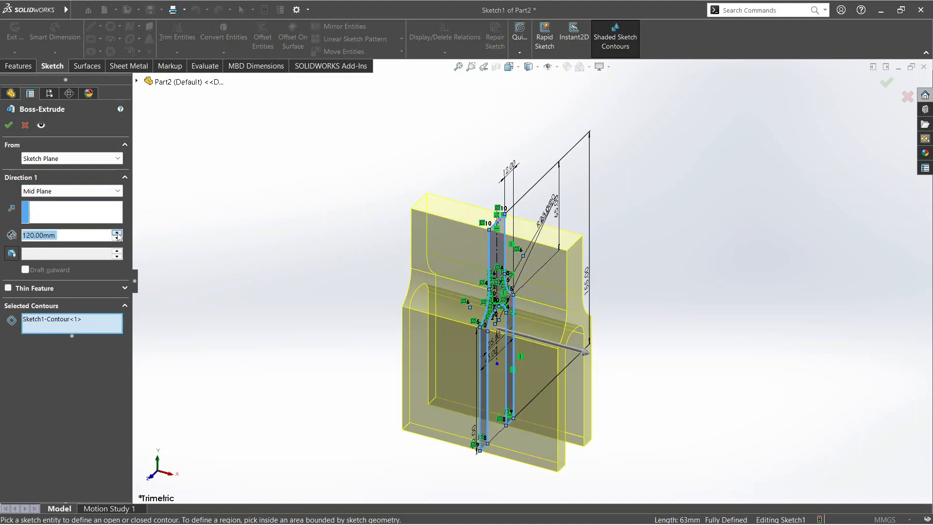
pyautogui.click(117, 234)
pyautogui.click(117, 233)
pyautogui.click(117, 234)
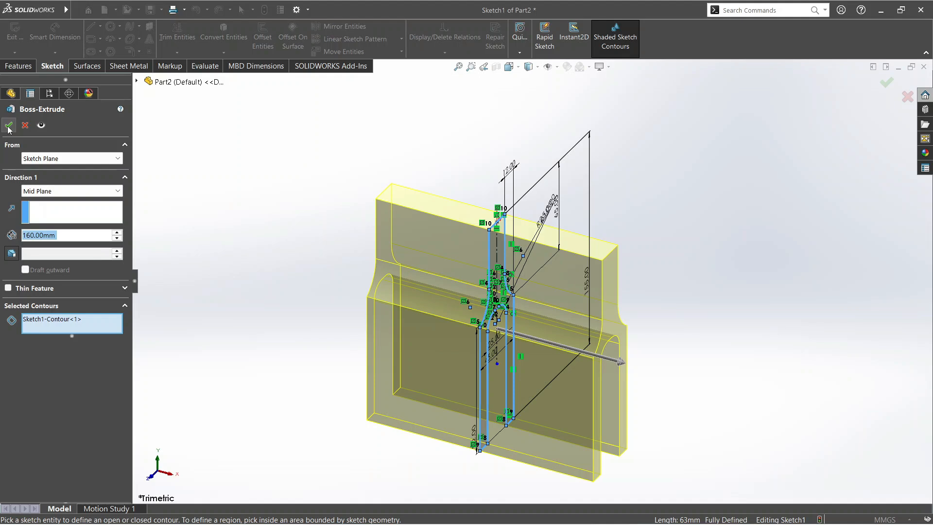
pyautogui.press('Return')
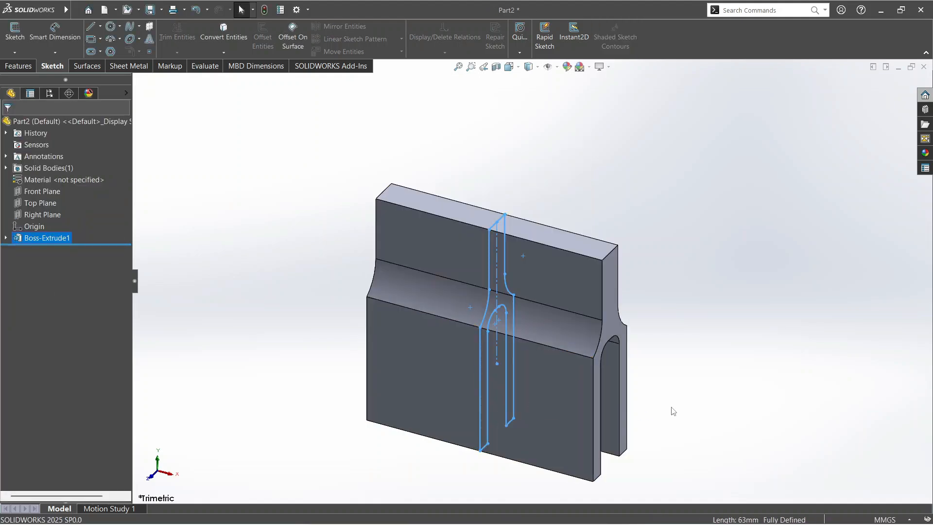
# - Start a new sketch on the large flat lower front face of the extruded body
pyautogui.scroll(-1, 672, 409)
pyautogui.click(739, 340)
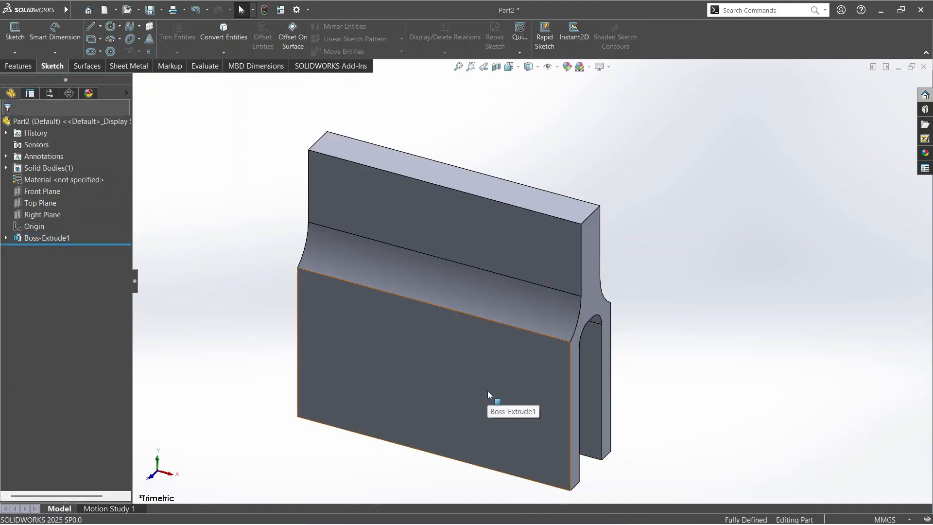
pyautogui.click(487, 390)
pyautogui.rightClick(487, 391)
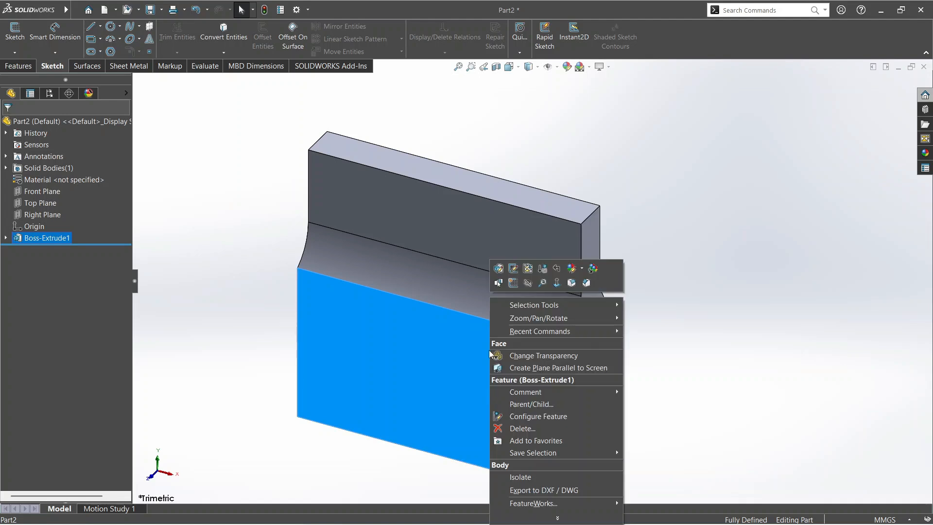
pyautogui.click(514, 284)
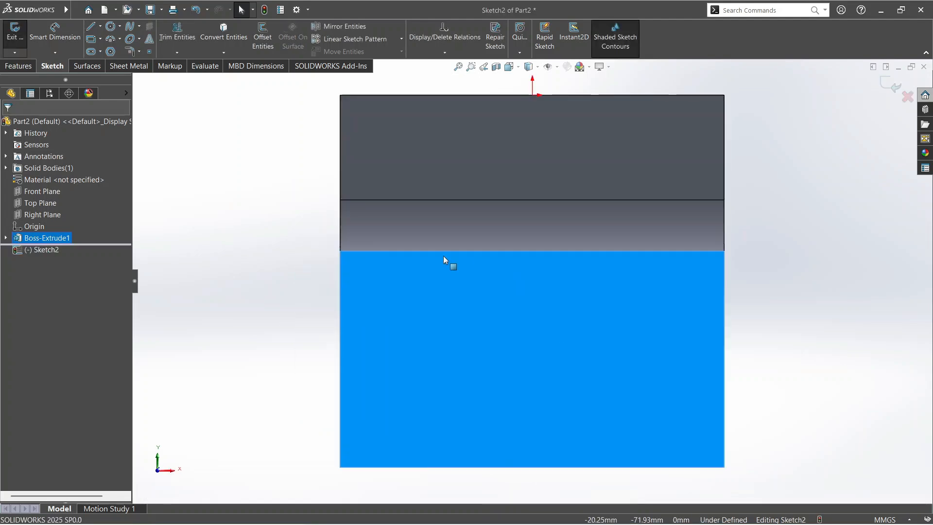
# - Draw a vertical centerline 155 mm long from the origin down to the body's bottom edge
pyautogui.click(100, 26)
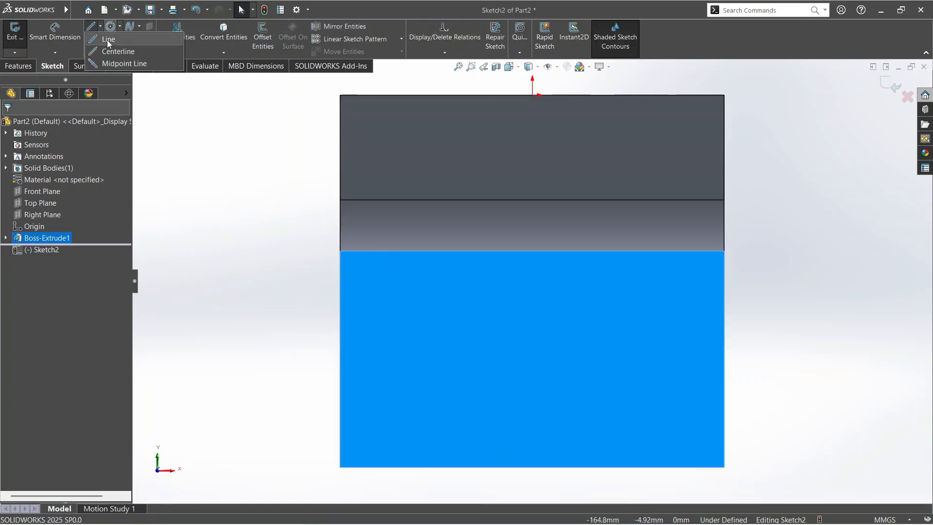
pyautogui.click(124, 47)
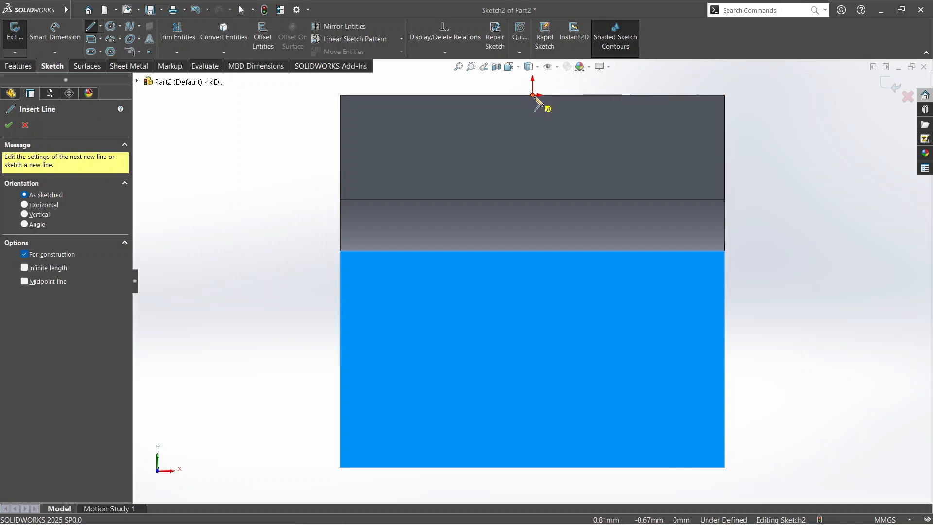
pyautogui.click(533, 95)
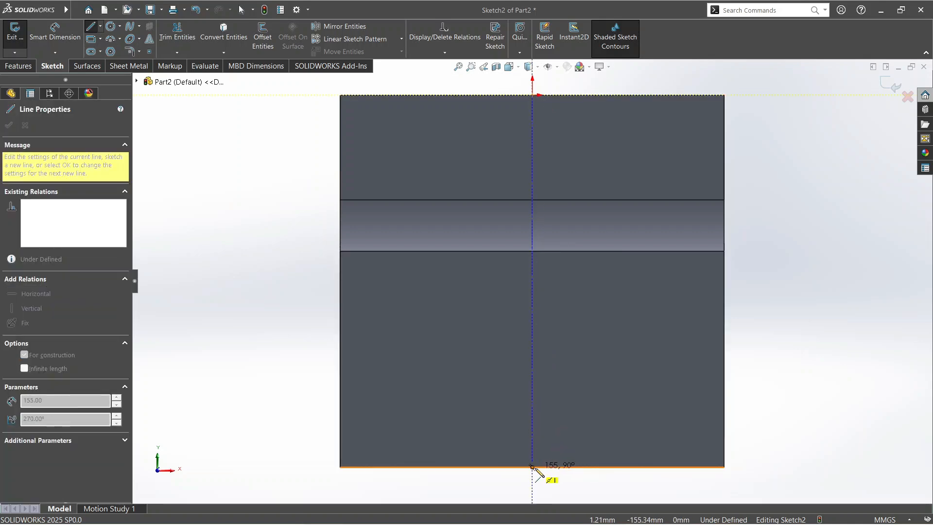
pyautogui.click(532, 467)
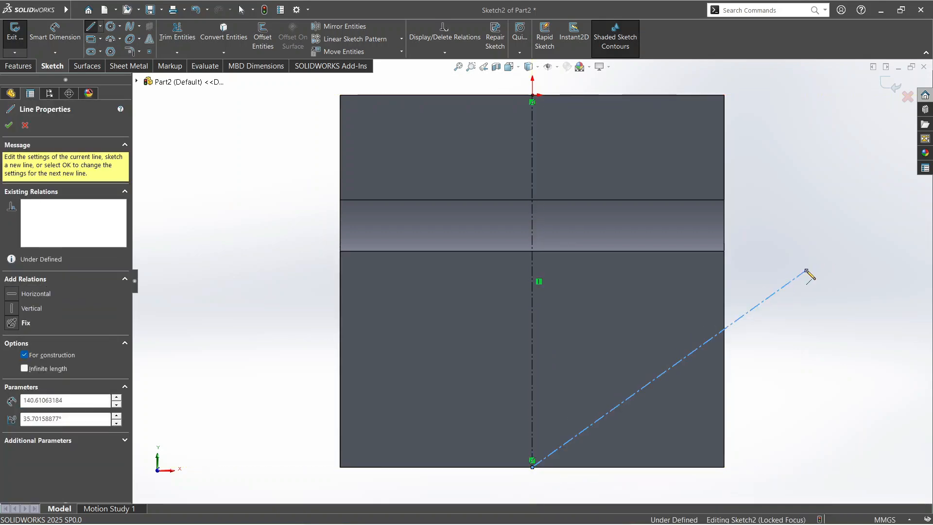
pyautogui.press('Escape')
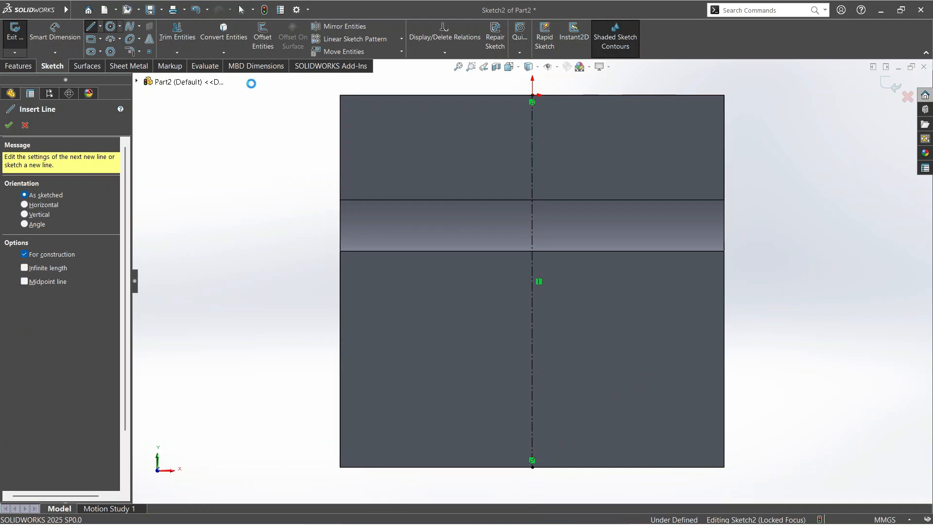
# - Sketch two circles centred on the centerline: an upper one about 10.3 mm in radius and a lower one about 17.1 mm
pyautogui.click(111, 26)
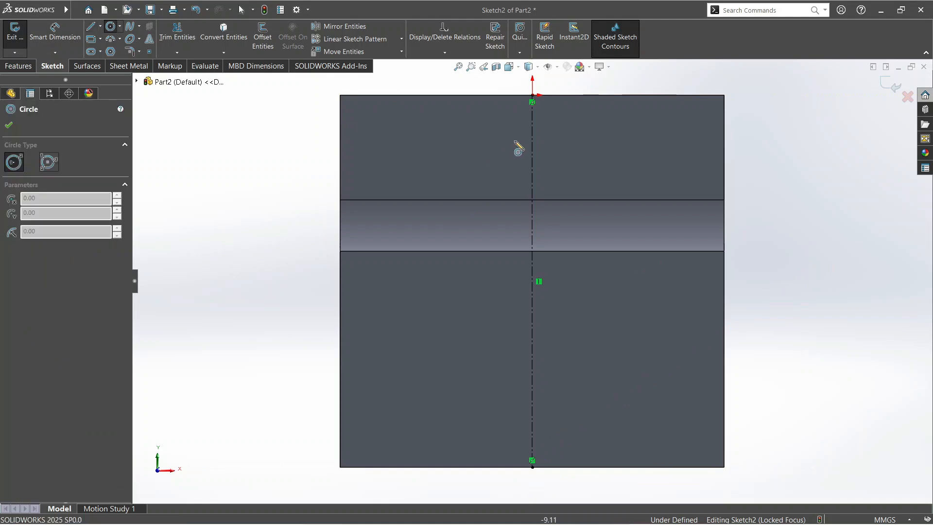
pyautogui.click(532, 165)
pyautogui.click(556, 184)
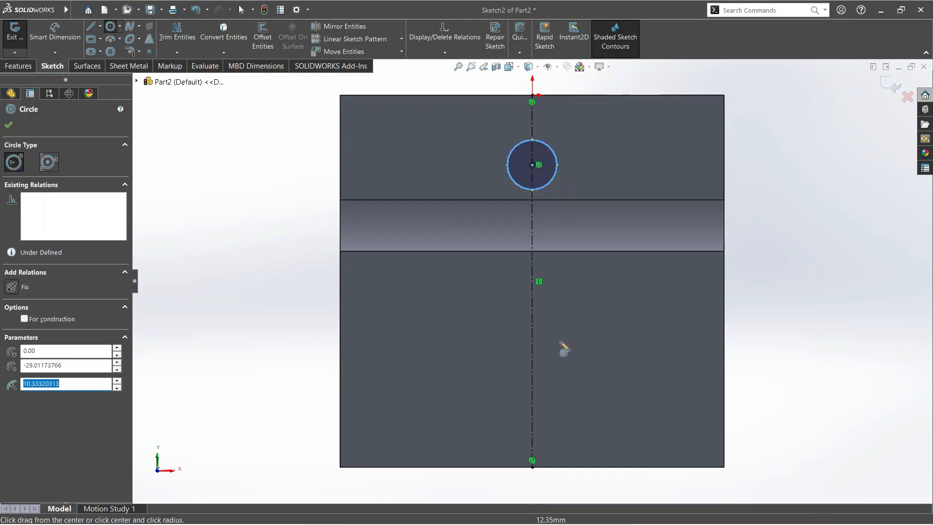
pyautogui.click(532, 367)
pyautogui.click(564, 396)
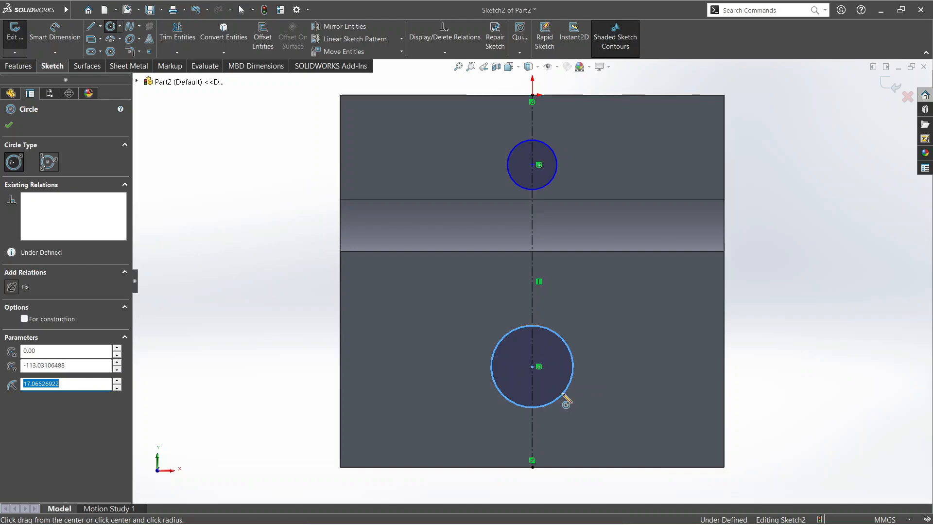
# - Switch to the drawing in OneNote and erase the red rectangle and double-headed arrow from the front view
pyautogui.hotkey('alt', 'Tab')
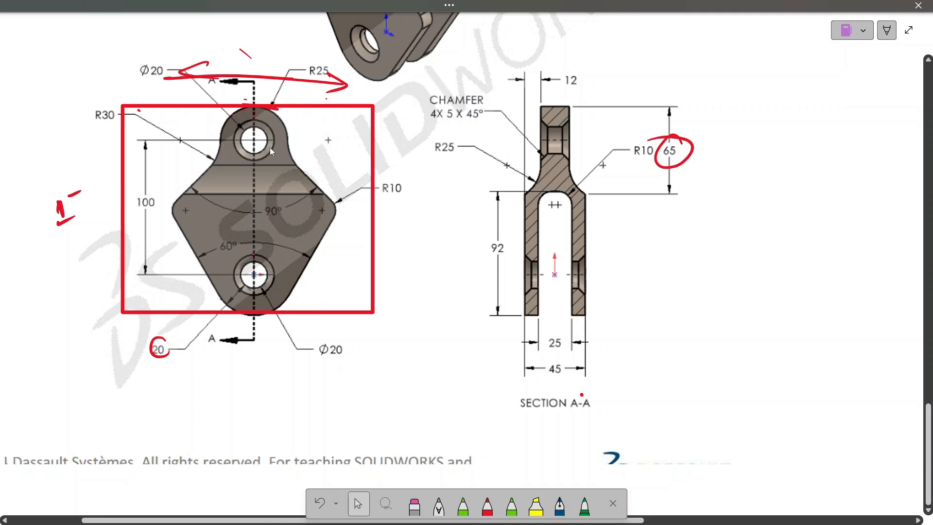
pyautogui.click(414, 506)
pyautogui.moveTo(245, 74); pyautogui.dragTo(273, 151)
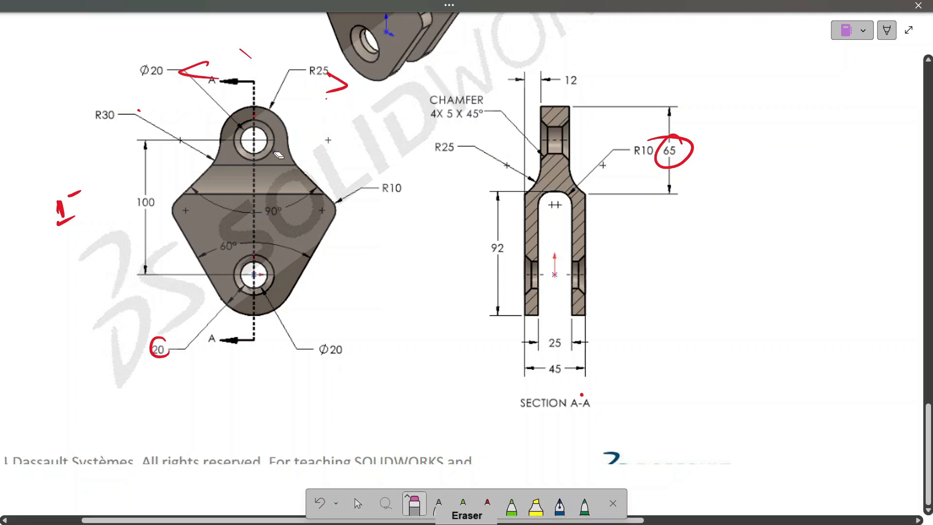
pyautogui.click(197, 71)
# - Circle the two Ø20 hole callouts on the drawing's front view in red
pyautogui.click(487, 505)
pyautogui.moveTo(317, 326)
pyautogui.mouseDown()
pyautogui.moveTo(298, 351)
pyautogui.moveTo(343, 326)
pyautogui.mouseUp()
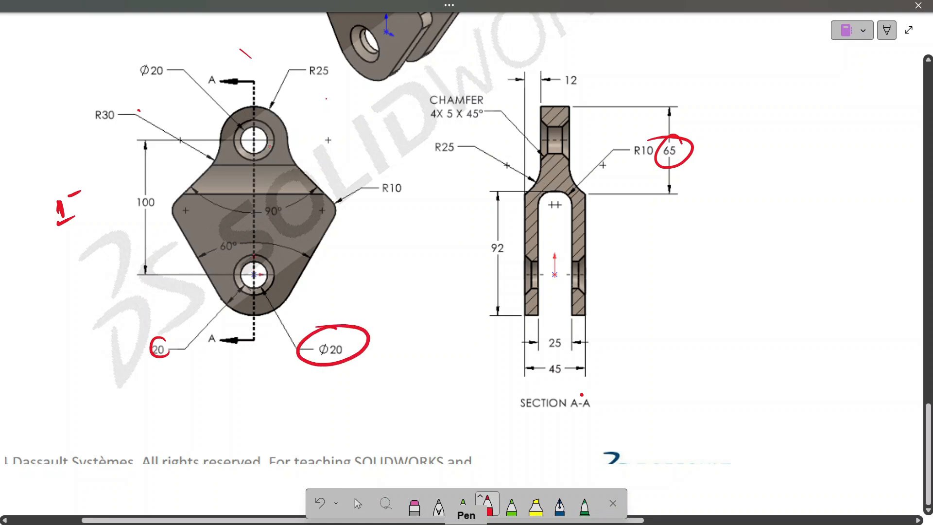
pyautogui.moveTo(160, 57); pyautogui.dragTo(177, 65)
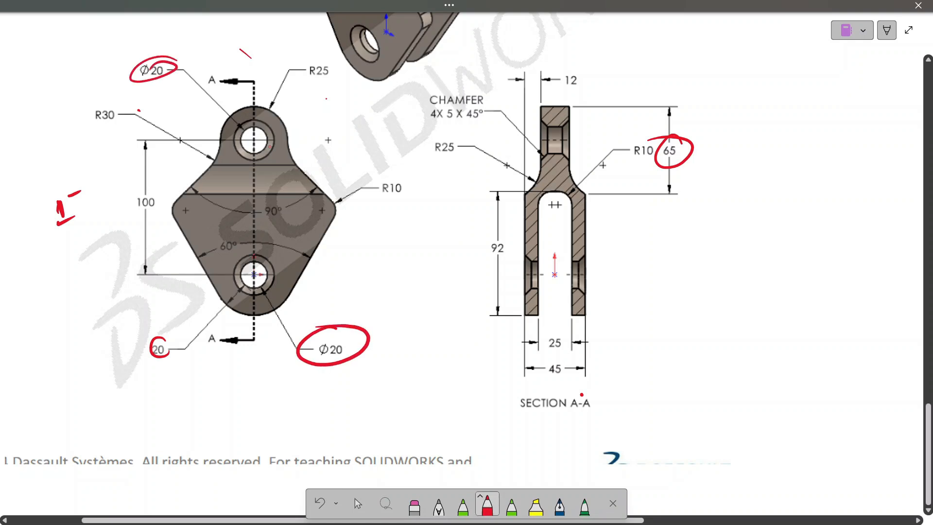
pyautogui.moveTo(271, 118); pyautogui.dragTo(282, 137)
pyautogui.click(272, 119)
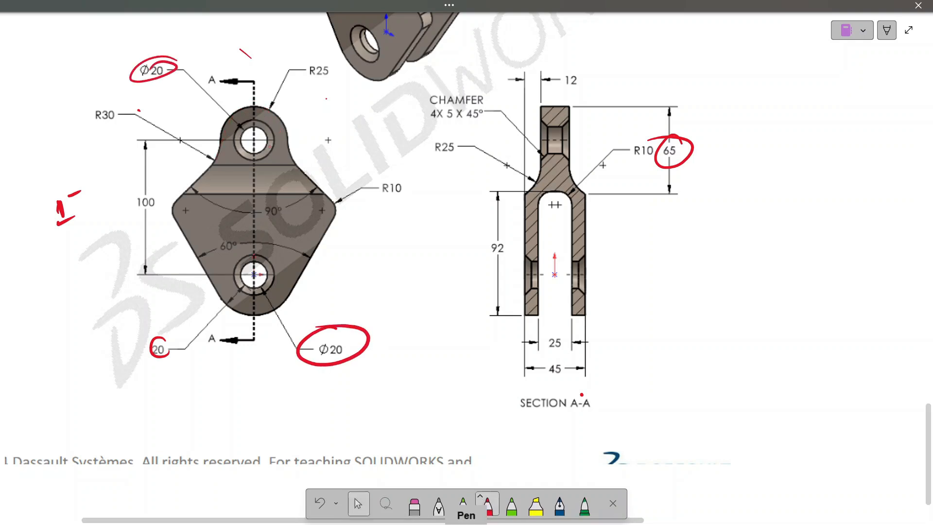
# - Circle the R25 callout in red and write its diameter, 50, beneath it
pyautogui.moveTo(328, 62); pyautogui.dragTo(289, 65)
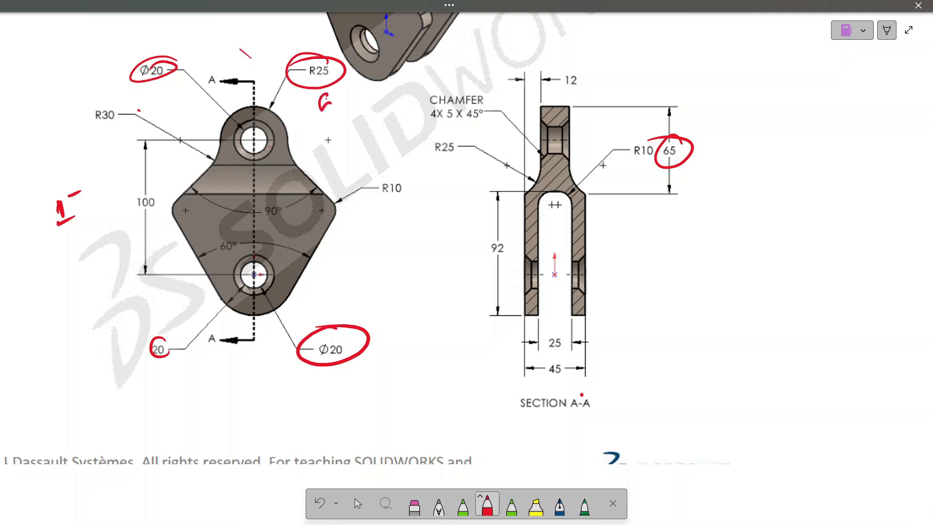
pyautogui.moveTo(324, 102); pyautogui.dragTo(323, 116)
pyautogui.moveTo(349, 93); pyautogui.dragTo(346, 93)
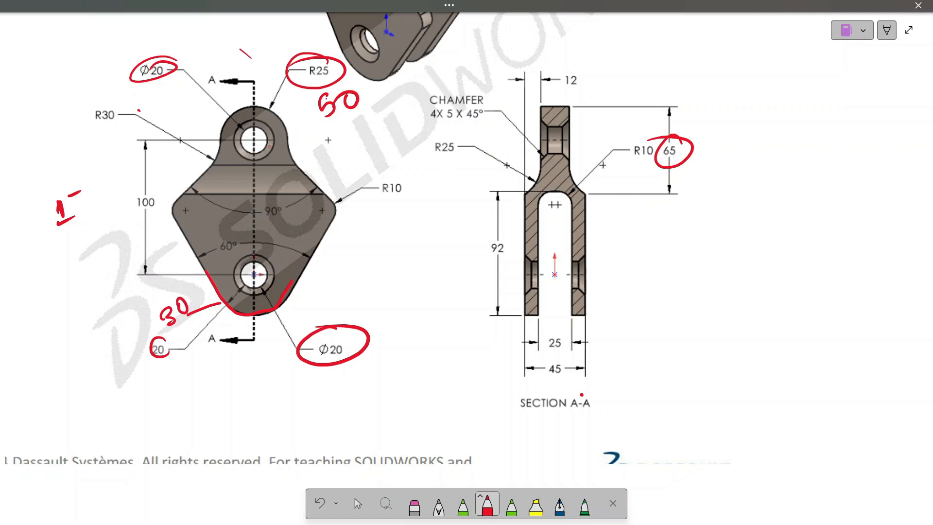
# - Note the diameter of the front view's lower rounded end as Ø60 in red, and switch back to SOLIDWORKS
pyautogui.moveTo(166, 316)
pyautogui.mouseDown()
pyautogui.moveTo(183, 304)
pyautogui.moveTo(144, 306)
pyautogui.mouseUp()
pyautogui.moveTo(149, 296); pyautogui.dragTo(138, 344)
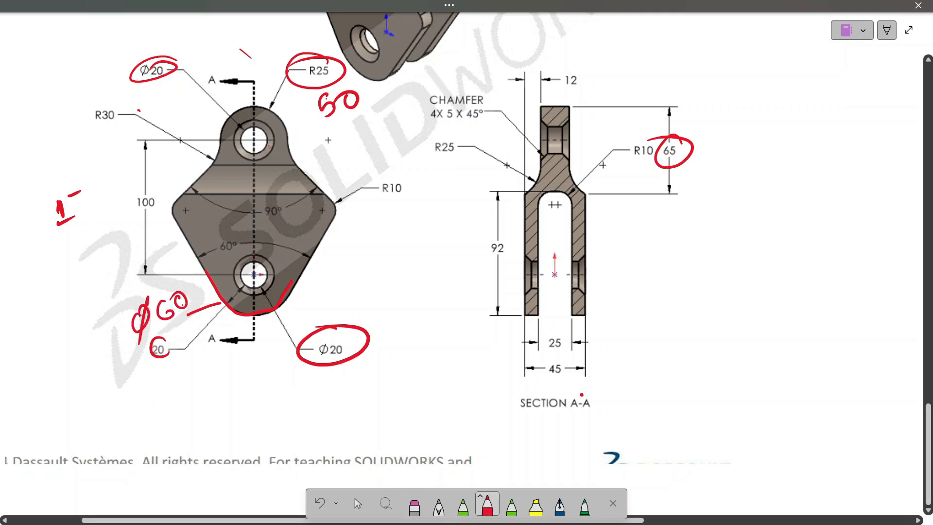
pyautogui.hotkey('alt', 'Tab')
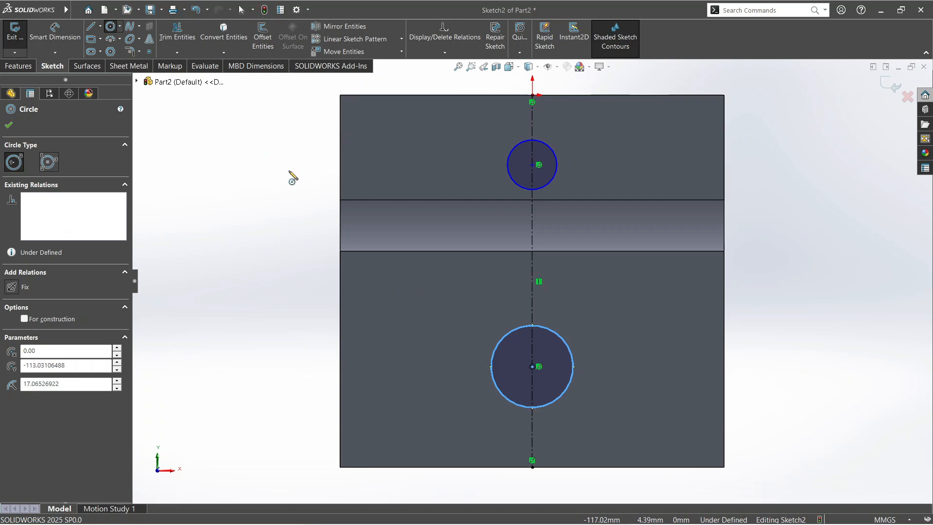
# - Sketch a larger concentric circle around each existing circle, about 21.6 mm in radius at the upper one and 29.9 mm at the lower
pyautogui.click(537, 165)
pyautogui.click(582, 184)
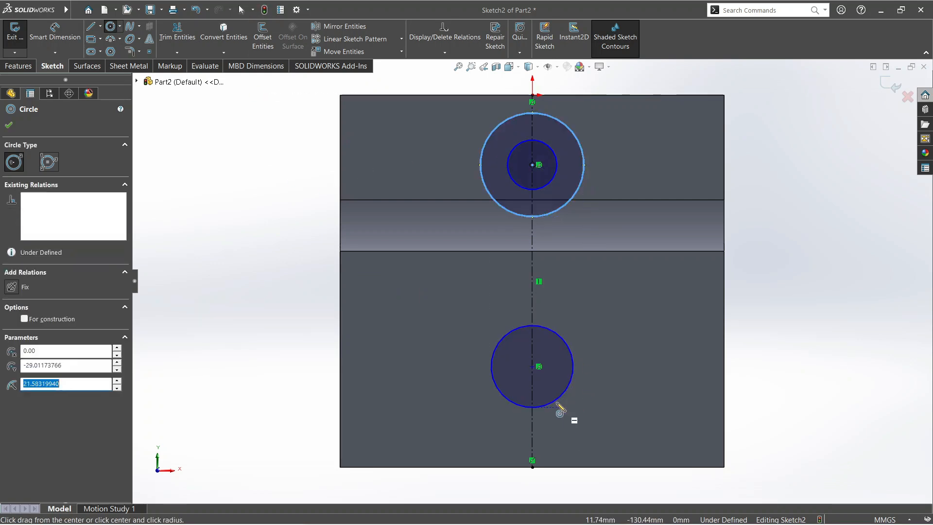
pyautogui.click(532, 367)
pyautogui.click(589, 410)
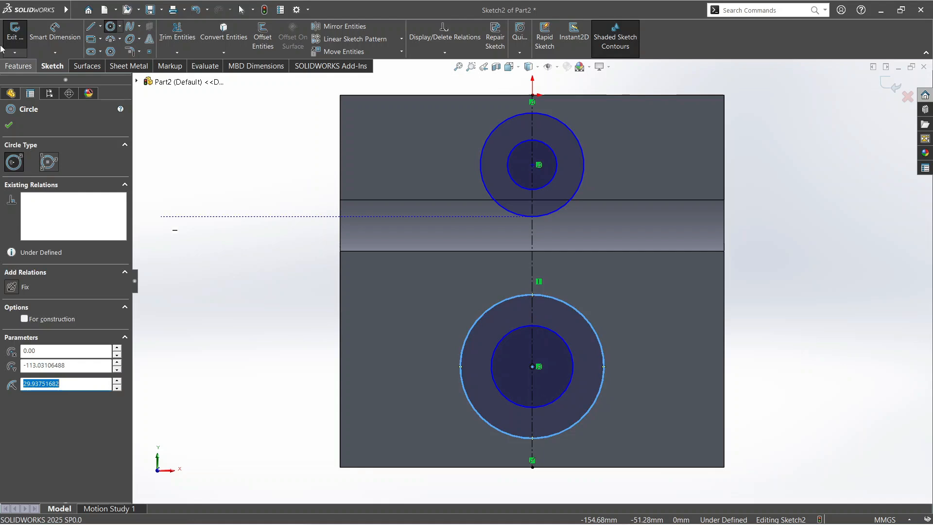
# - Dimension the vertical distance between the upper and lower circle centres as 100 mm
pyautogui.click(53, 34)
pyautogui.click(532, 165)
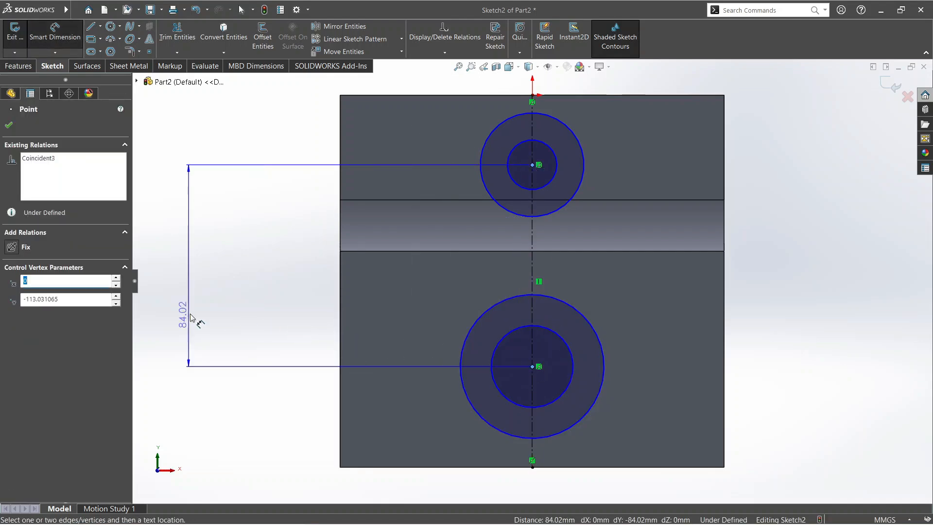
pyautogui.click(231, 362)
pyautogui.write('100')
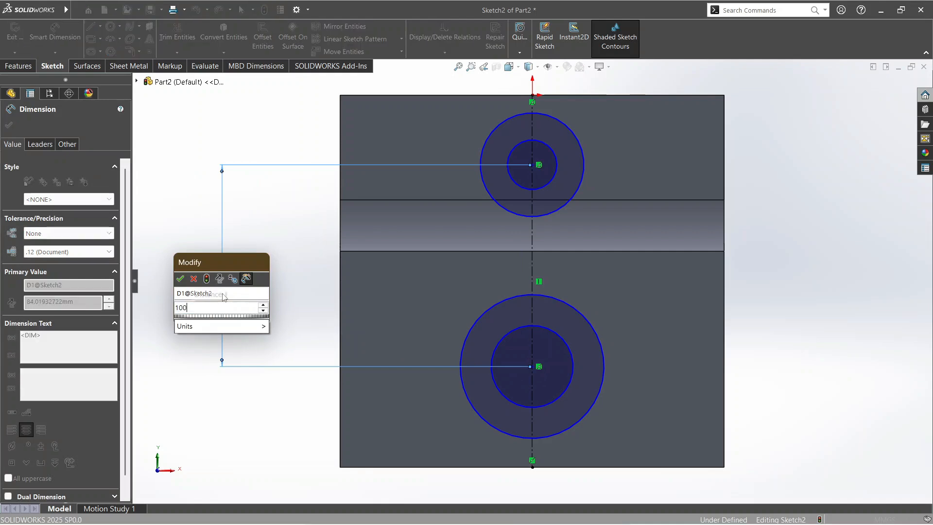
pyautogui.press('Return')
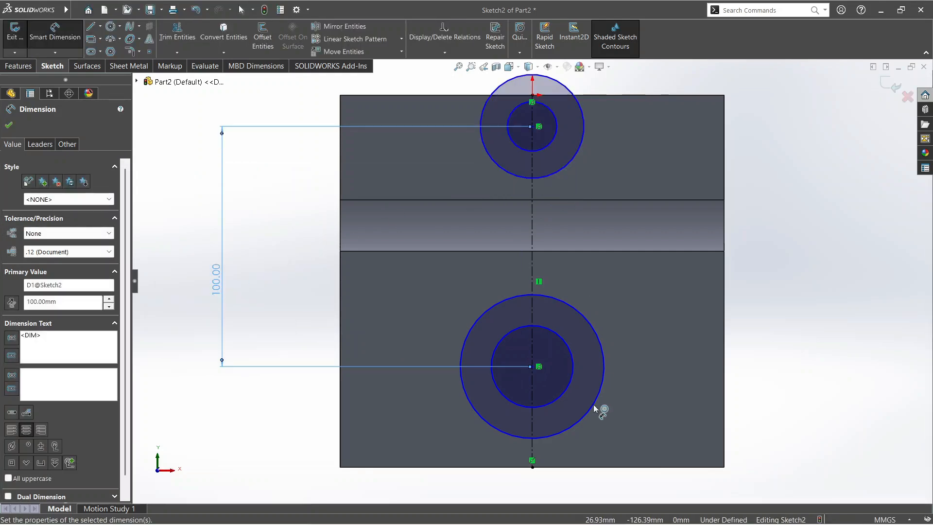
# - Dimension the upper inner circle's diameter as 20 mm
pyautogui.click(557, 133)
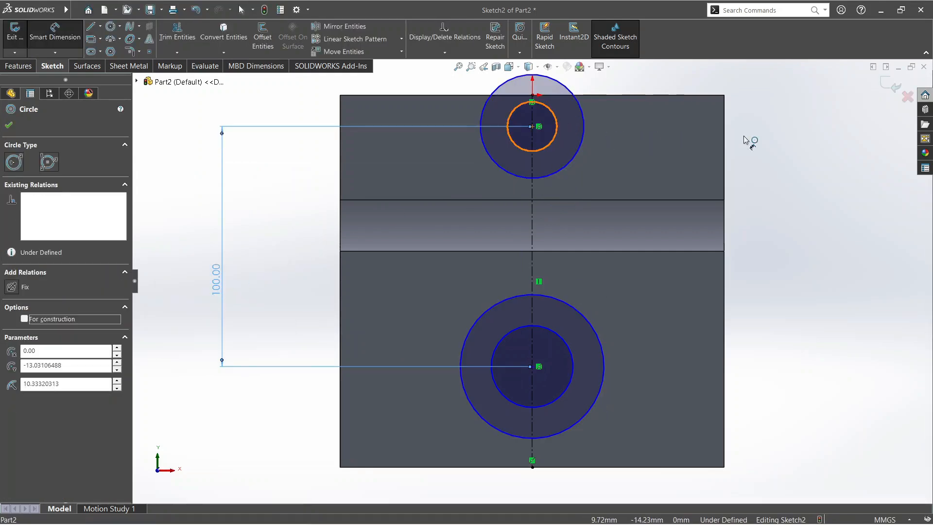
pyautogui.click(786, 141)
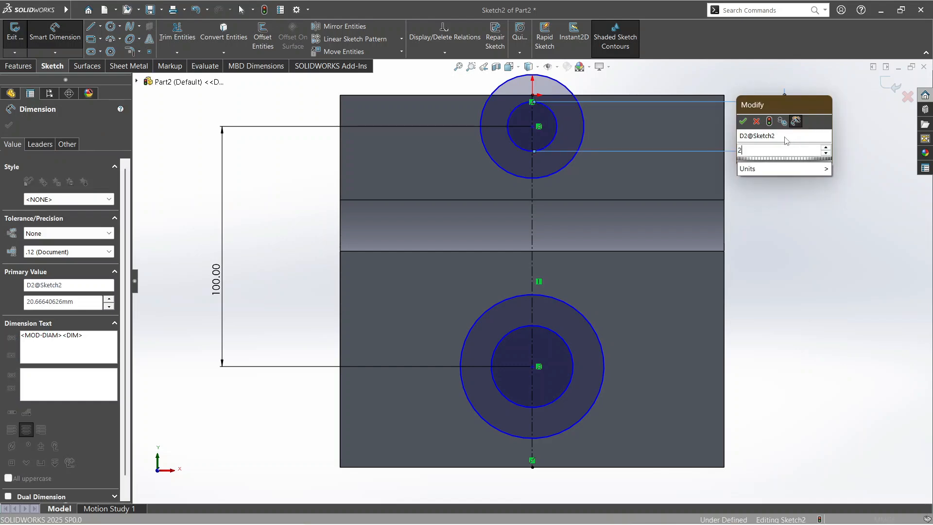
pyautogui.write('20')
pyautogui.press('Return')
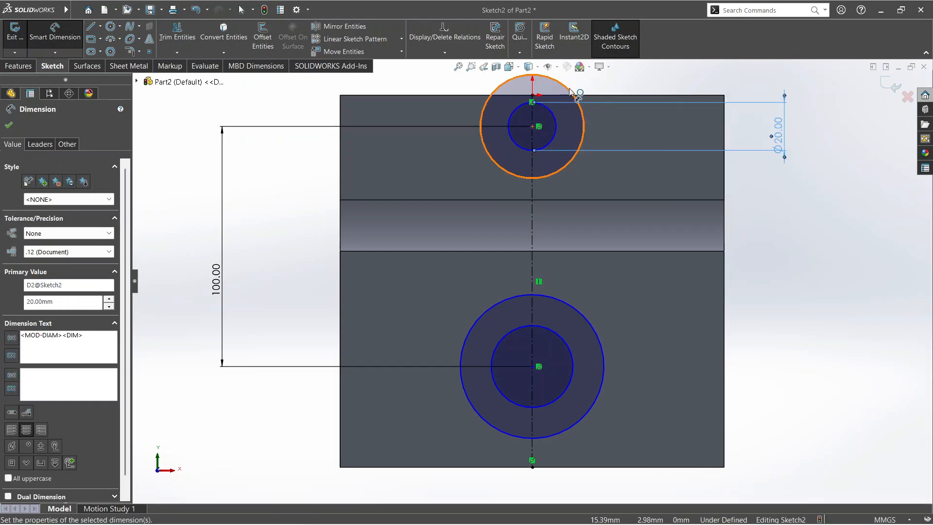
# - Dimension the upper outer circle's diameter as 50 mm
pyautogui.click(574, 92)
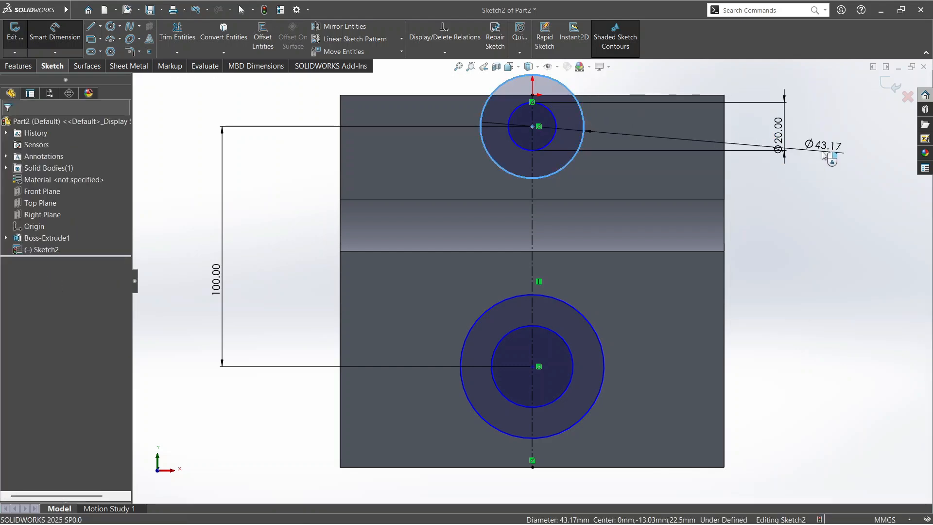
pyautogui.click(823, 153)
pyautogui.write('50')
pyautogui.press('Return')
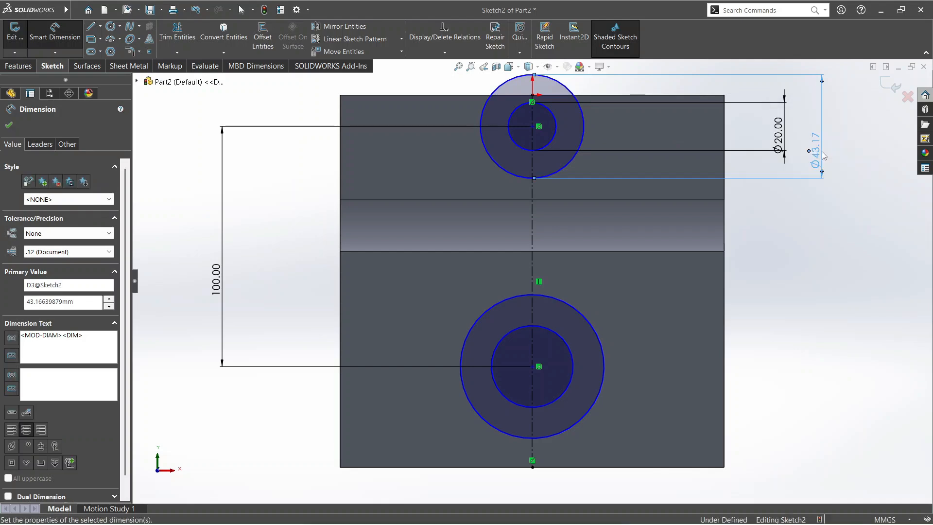
# - Dimension the lower inner circle's diameter as 20 mm
pyautogui.click(573, 370)
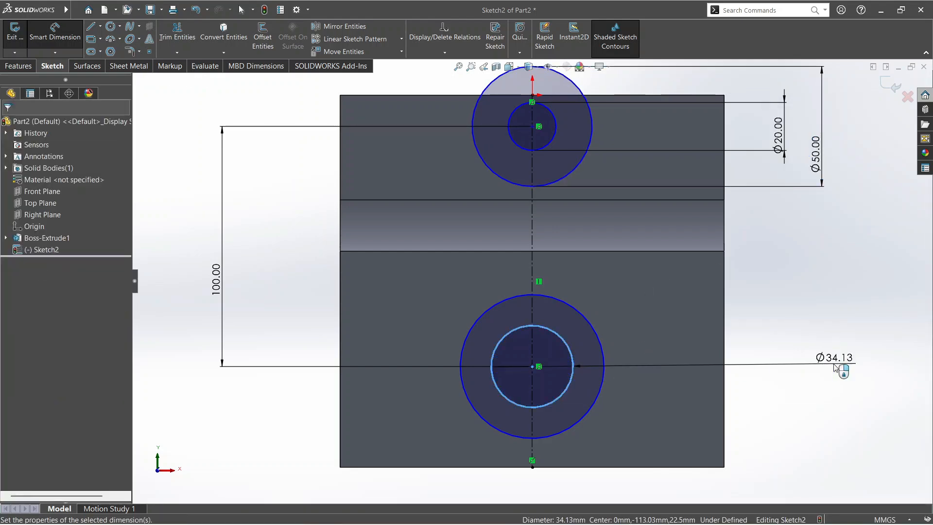
pyautogui.click(836, 368)
pyautogui.write('20')
pyautogui.press('Return')
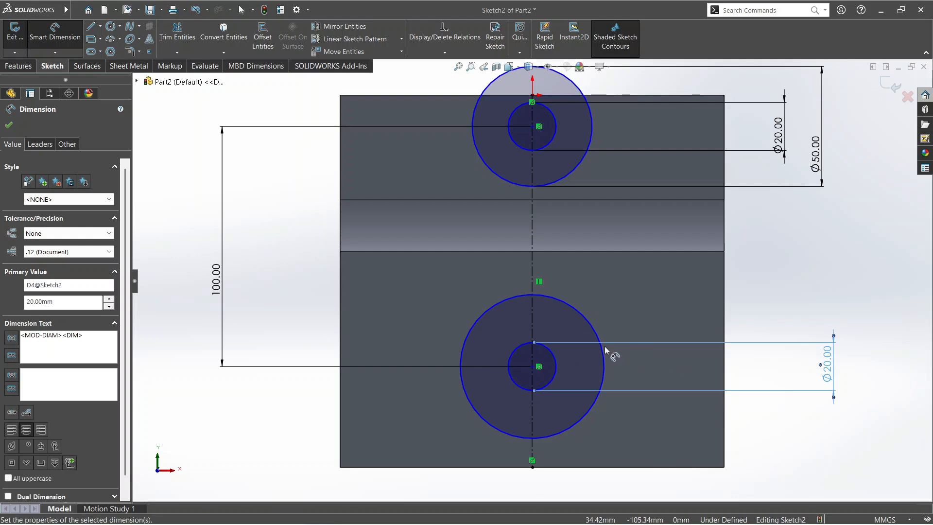
# - Dimension the lower outer circle's diameter as 60 mm
pyautogui.click(604, 362)
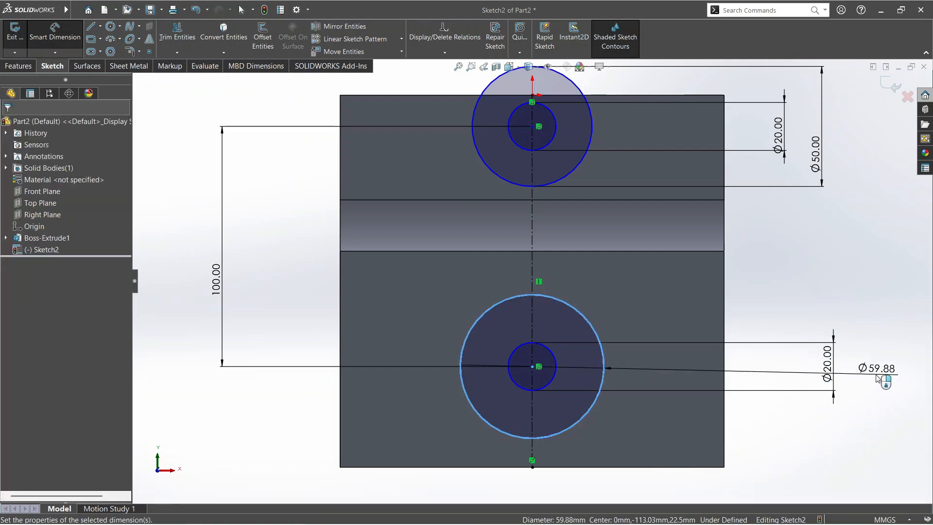
pyautogui.click(878, 378)
pyautogui.write('60')
pyautogui.press('Return')
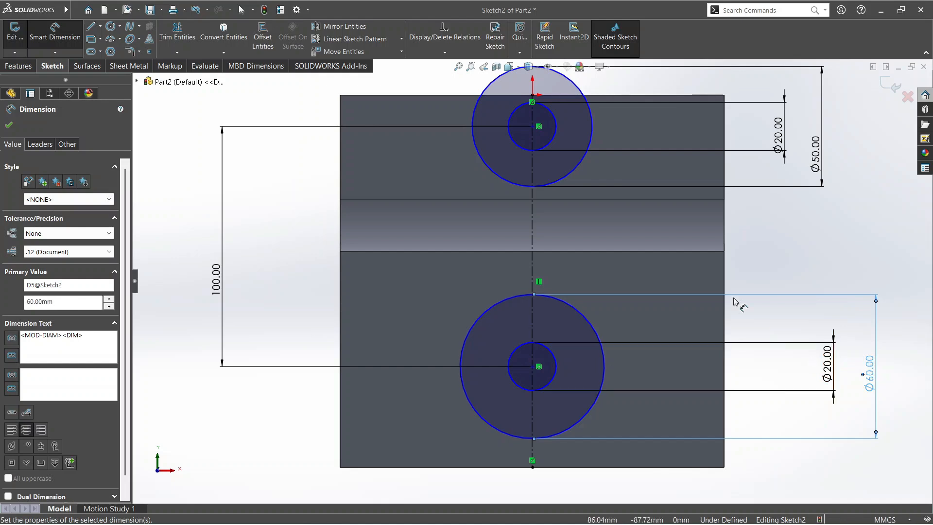
# - Make the upper 50 mm circle tangent to the top edge of the extruded body
pyautogui.scroll(1, 552, 153)
pyautogui.scroll(-1, 552, 153)
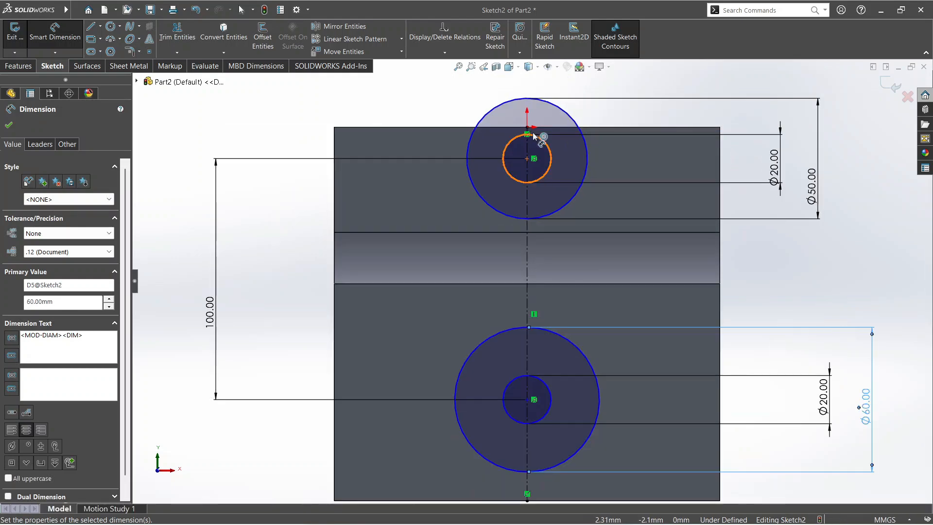
pyautogui.press('Escape')
pyautogui.click(501, 108)
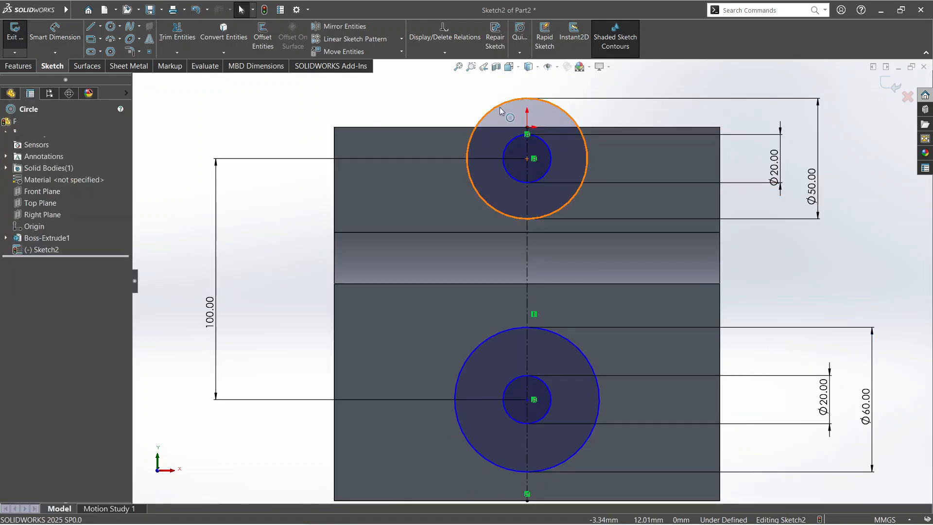
pyautogui.keyDown('ctrl'); pyautogui.click(430, 127); pyautogui.keyUp('ctrl')
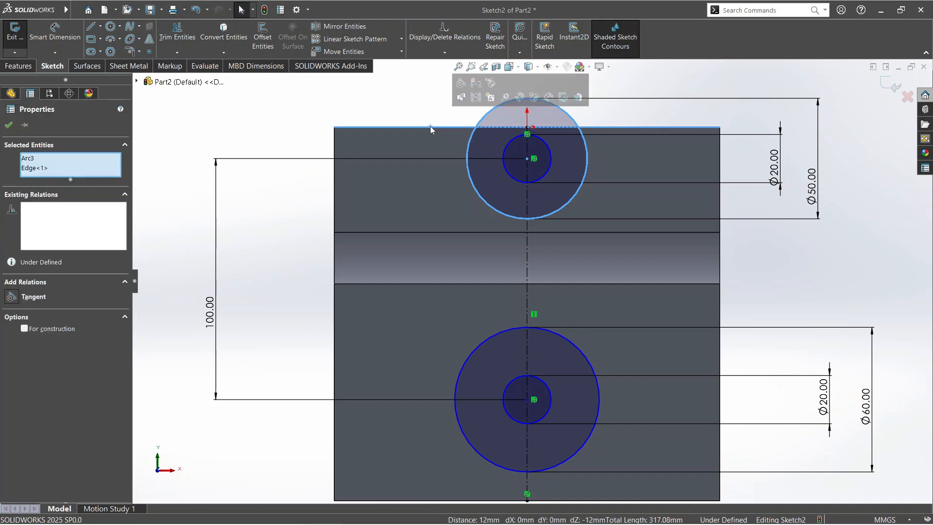
pyautogui.click(464, 88)
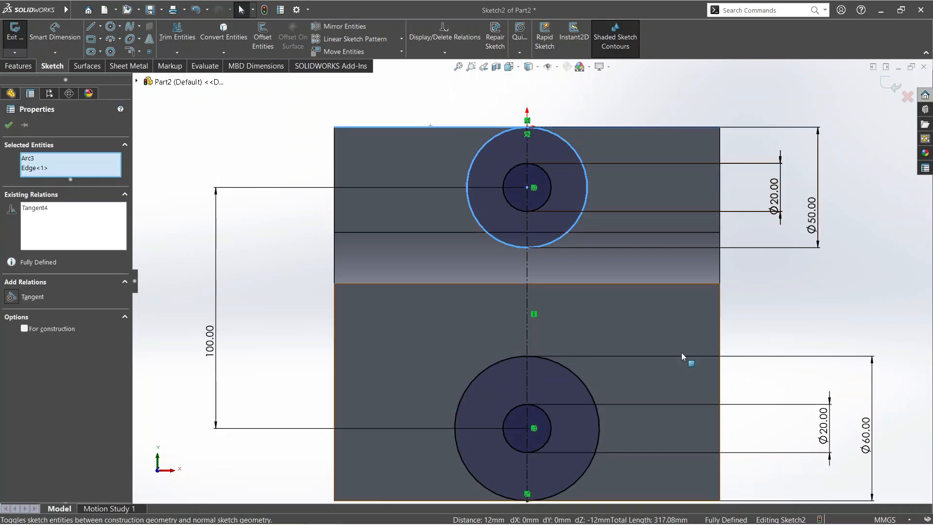
pyautogui.scroll(2, 656, 360)
pyautogui.scroll(-4, 595, 404)
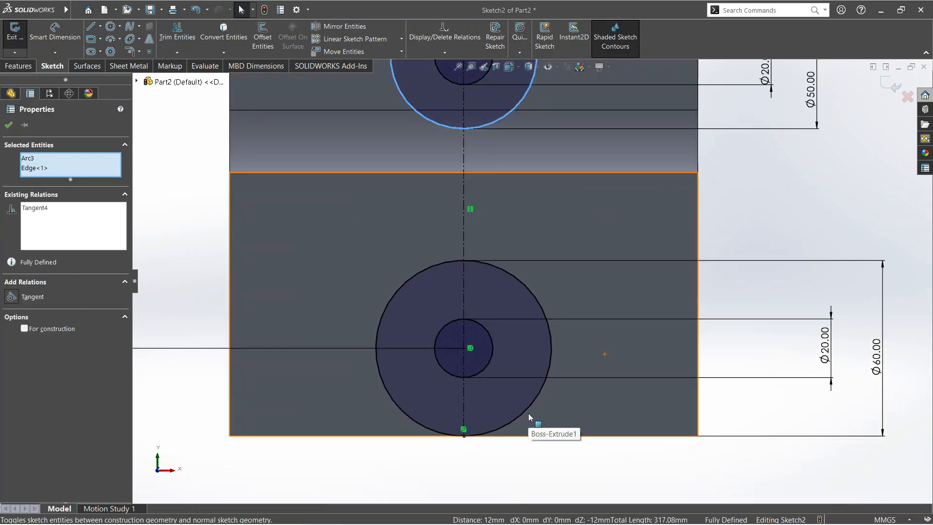
pyautogui.scroll(-1, 529, 414)
pyautogui.scroll(4, 529, 414)
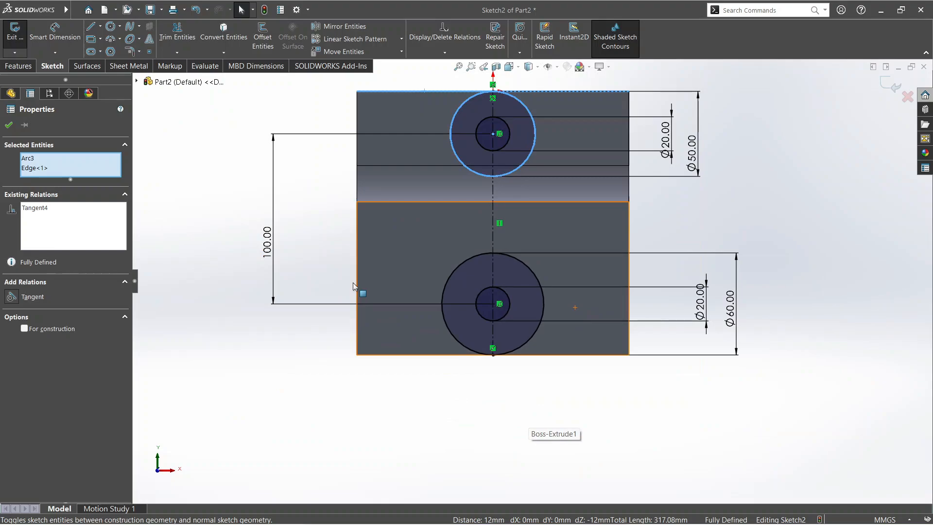
# - Switch to the drawing, mark the R30 arc's centre beside the front view's upper end in red, and erase the helper circle around it
pyautogui.hotkey('alt', 'Tab')
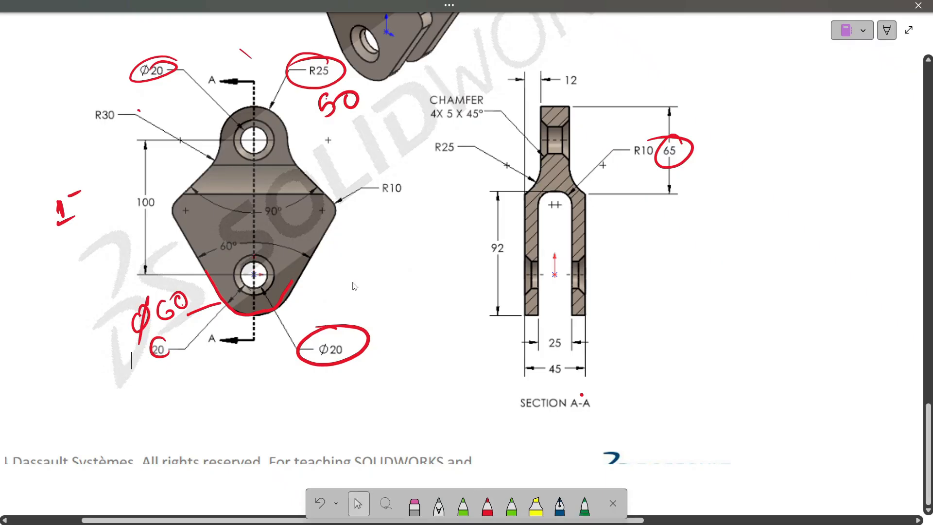
pyautogui.moveTo(359, 292); pyautogui.dragTo(287, 291)
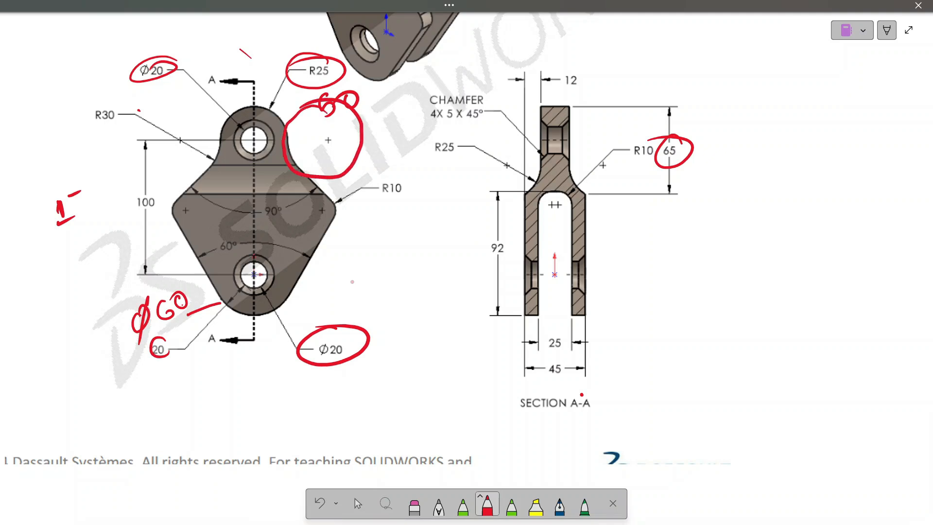
pyautogui.click(287, 141)
pyautogui.moveTo(319, 103)
pyautogui.mouseDown()
pyautogui.moveTo(346, 111)
pyautogui.moveTo(335, 103)
pyautogui.moveTo(291, 152)
pyautogui.moveTo(332, 108)
pyautogui.mouseUp()
pyautogui.click(279, 141)
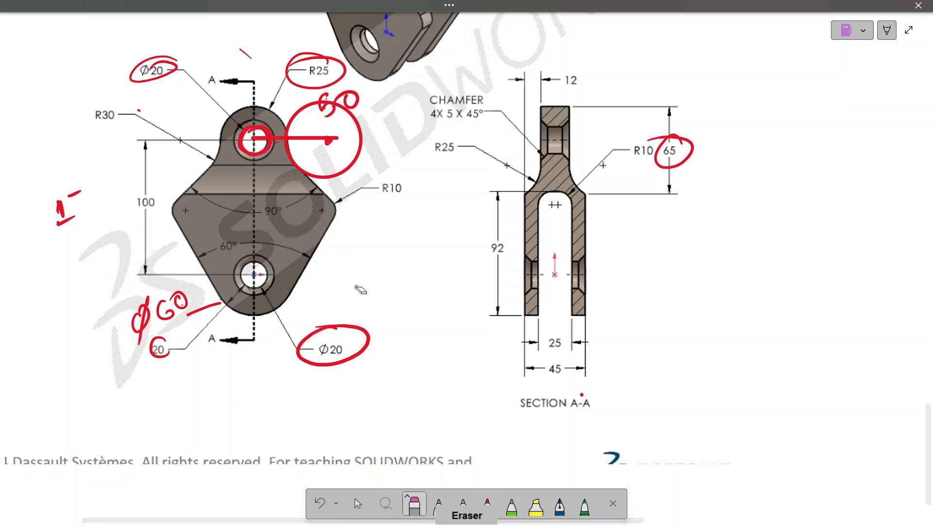
pyautogui.moveTo(351, 101)
pyautogui.mouseDown()
pyautogui.moveTo(273, 138)
pyautogui.moveTo(240, 141)
pyautogui.mouseUp()
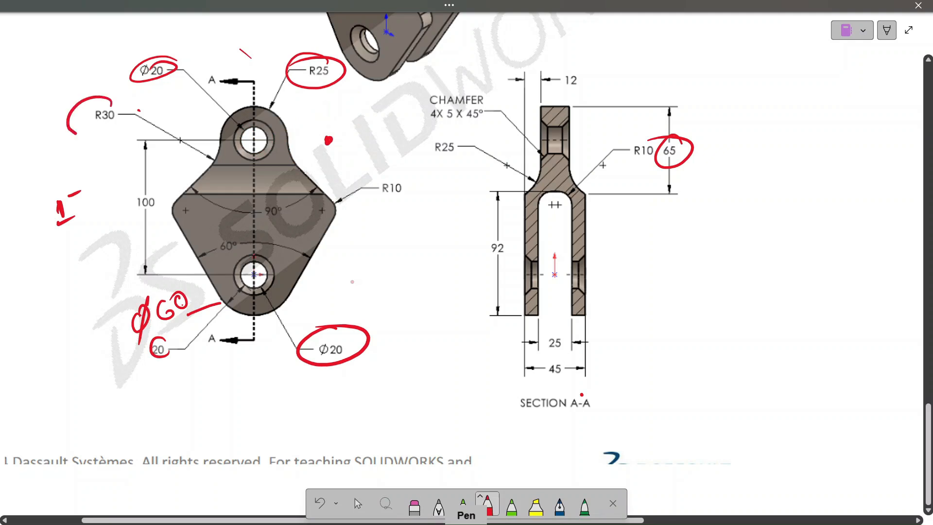
# - Circle the R30 callout in red, trace the front view's right outline and lower hole, and switch back to SOLIDWORKS
pyautogui.moveTo(112, 104); pyautogui.dragTo(74, 132)
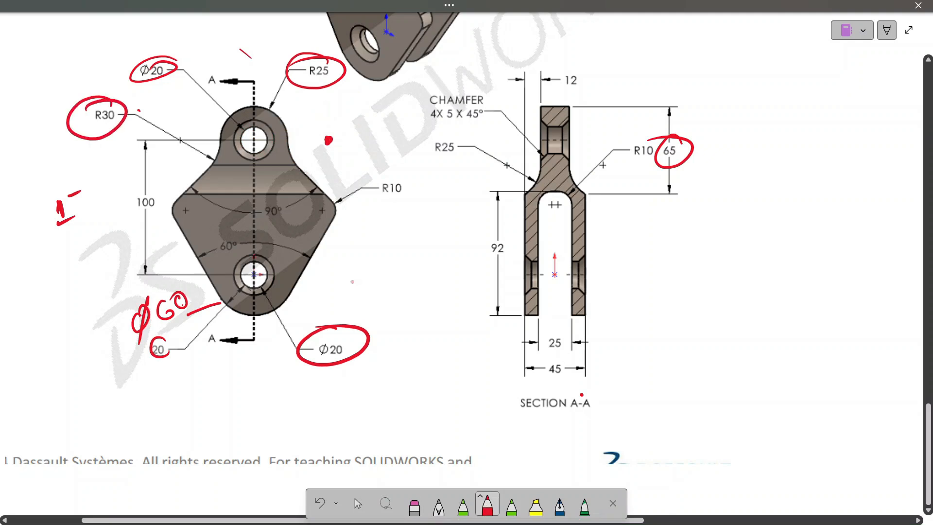
pyautogui.moveTo(294, 161); pyautogui.dragTo(318, 184)
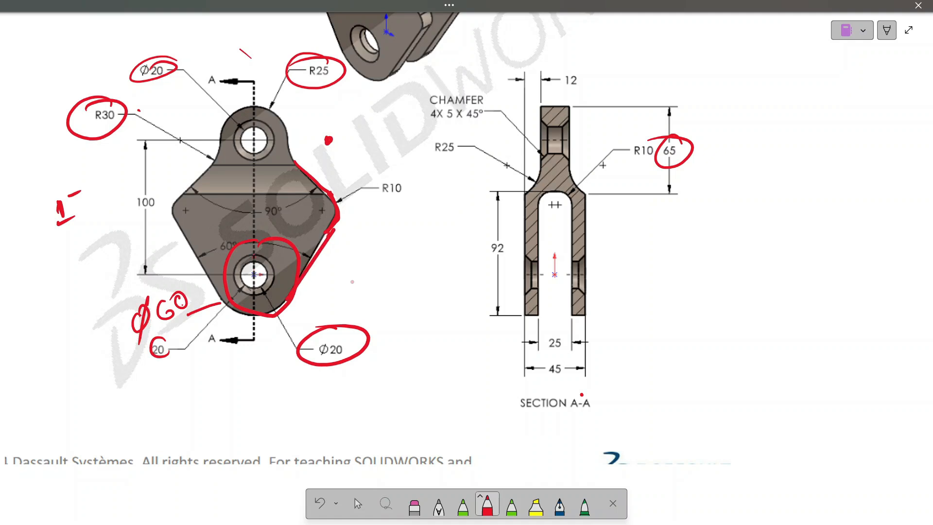
pyautogui.hotkey('alt', 'Tab')
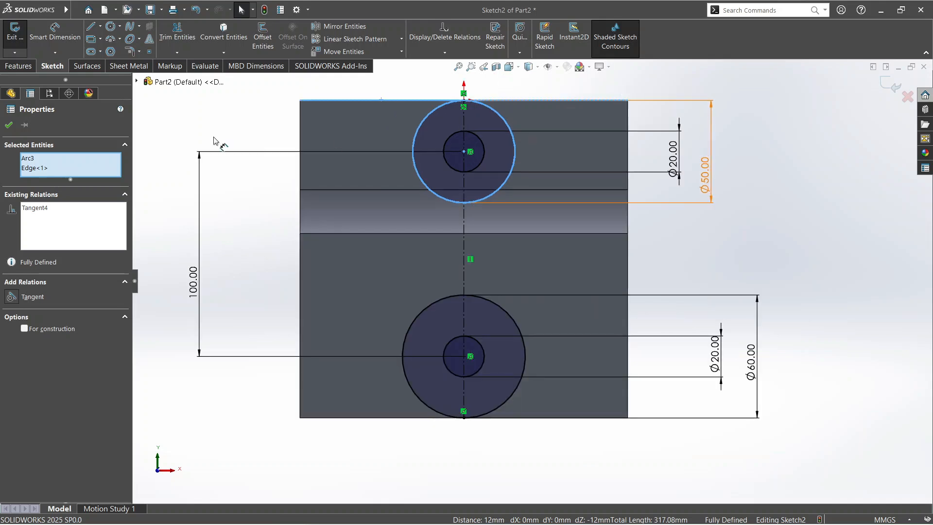
pyautogui.click(111, 28)
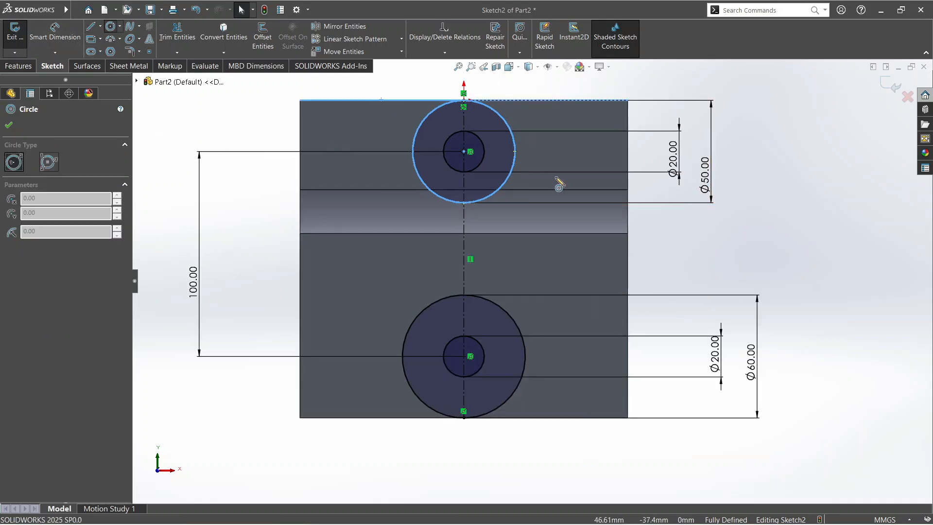
pyautogui.click(467, 152)
pyautogui.press('Escape')
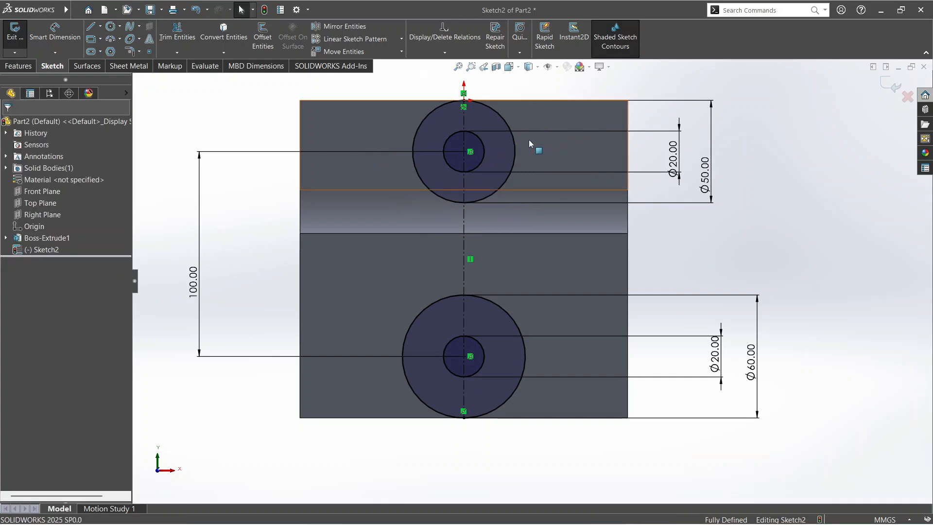
# - Sketch a circle about 29.9 mm in radius to the right of the upper circles, level with their centre and touching the 50 mm circle
pyautogui.click(111, 27)
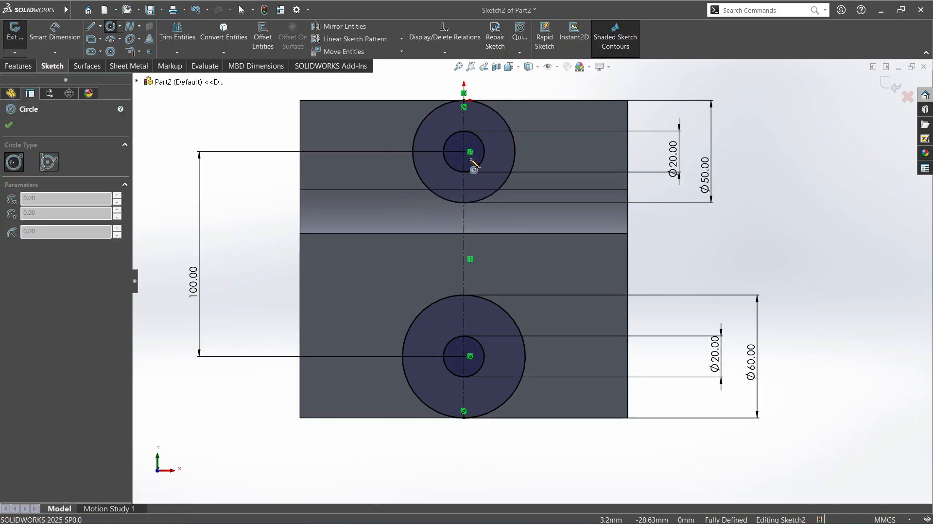
pyautogui.click(577, 151)
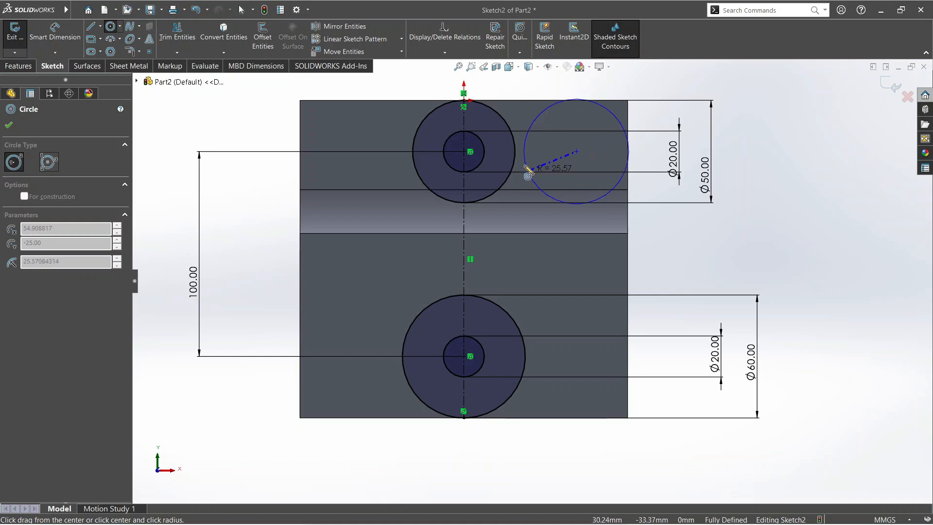
pyautogui.click(516, 152)
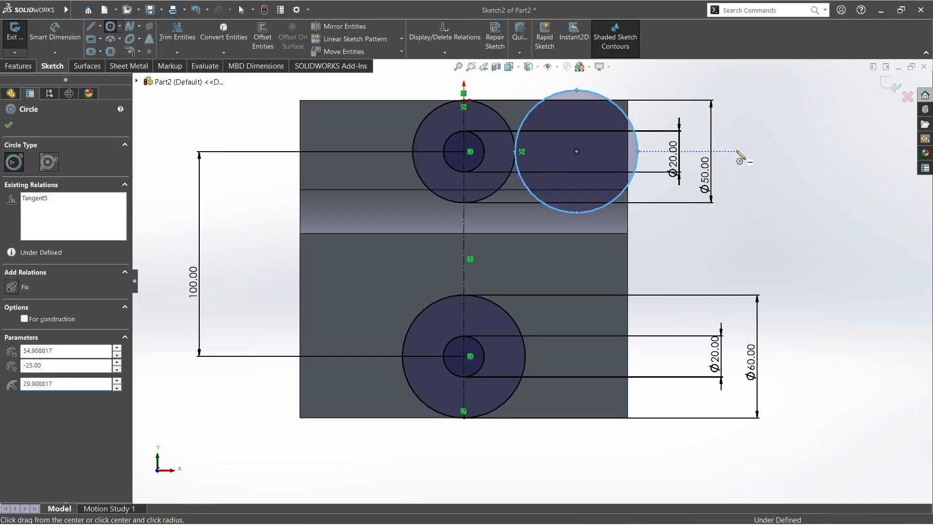
pyautogui.press('Escape')
# - Dimension the diameter of the circle beside the upper end as 60 mm
pyautogui.click(65, 40)
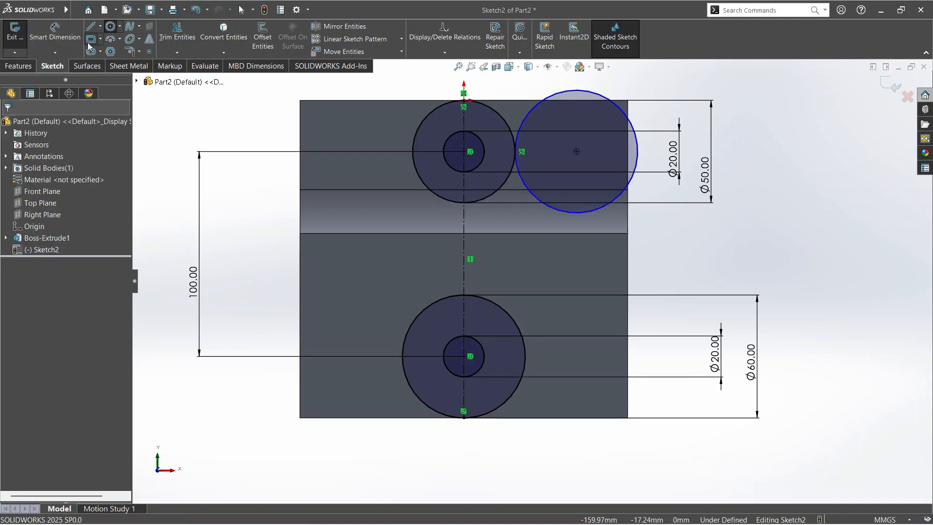
pyautogui.click(90, 40)
pyautogui.click(55, 32)
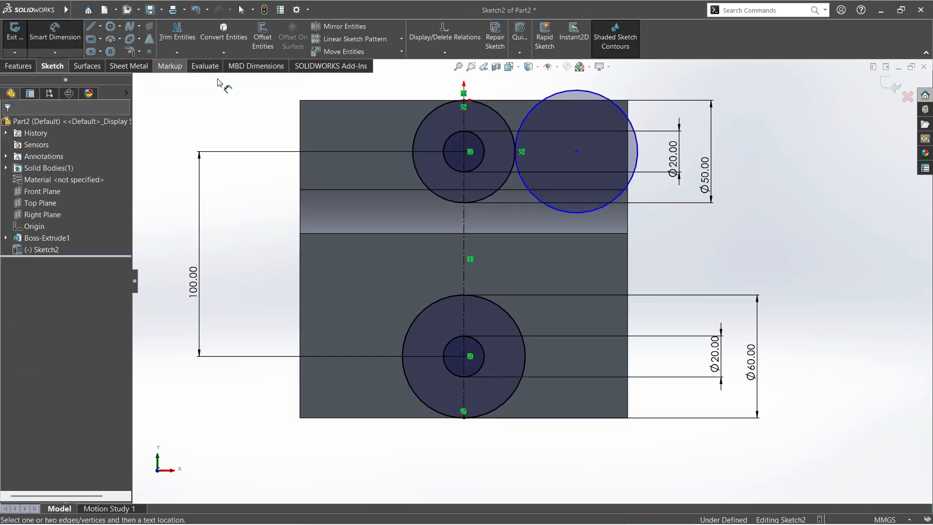
pyautogui.click(624, 116)
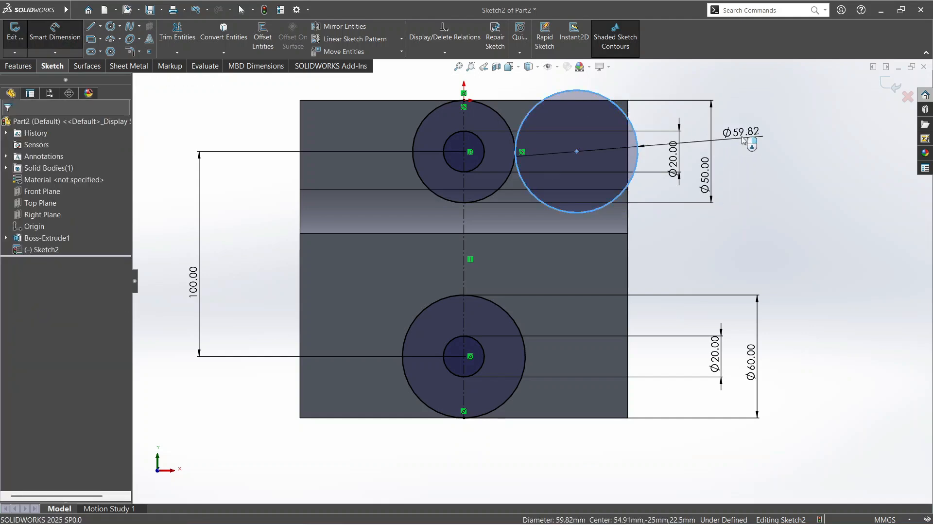
pyautogui.click(743, 141)
pyautogui.write('60')
pyautogui.press('Return')
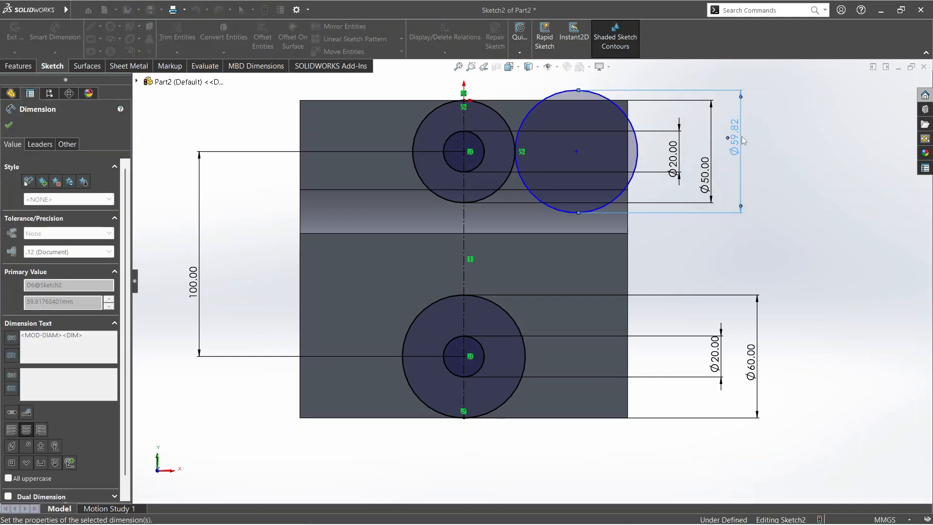
pyautogui.hotkey('alt', 'Tab')
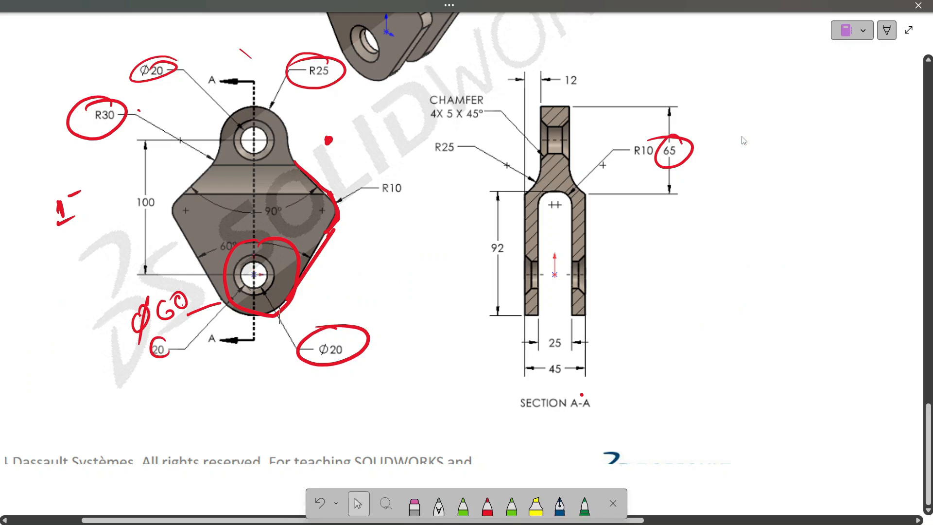
pyautogui.hotkey('alt', 'Tab')
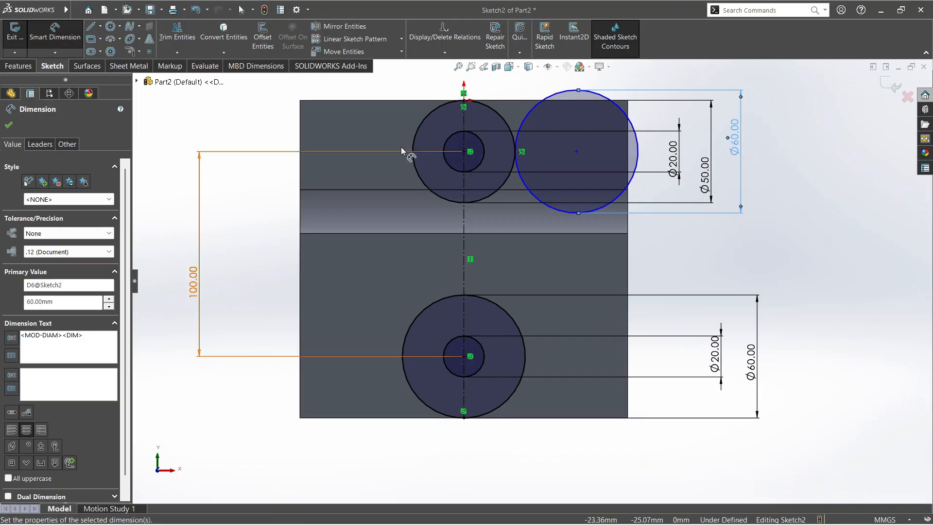
pyautogui.click(65, 39)
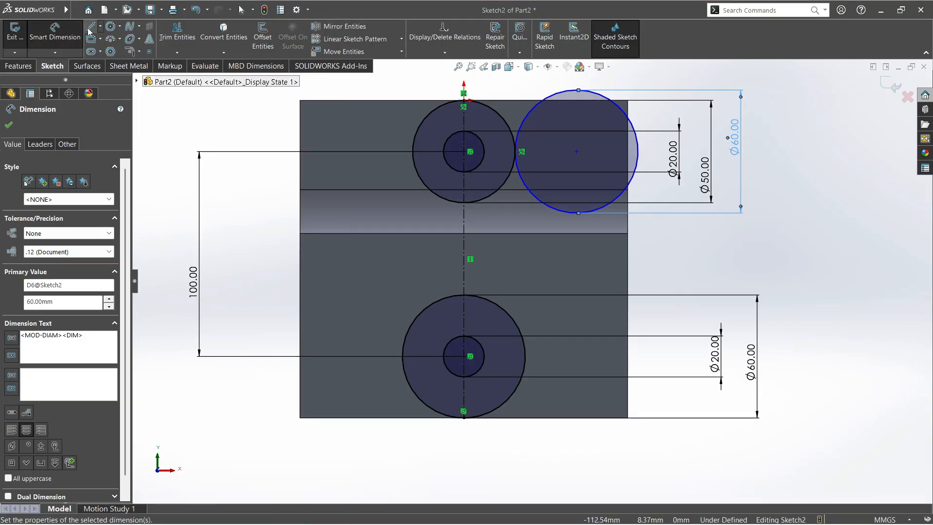
pyautogui.click(532, 193)
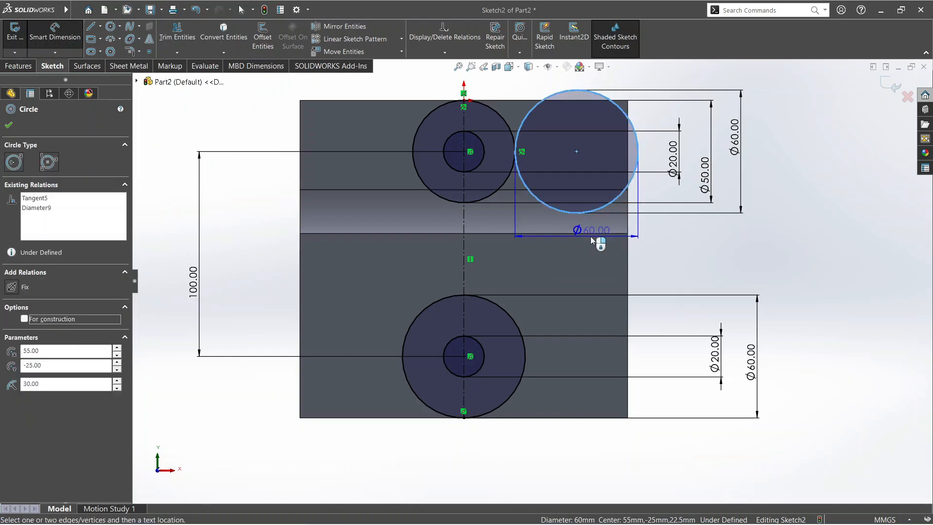
pyautogui.press('Escape')
# - Sketch a tangent line from the side circle, continued by a tangent arc about 9 mm in radius and a line ending on the lower 60 mm circle
pyautogui.click(92, 30)
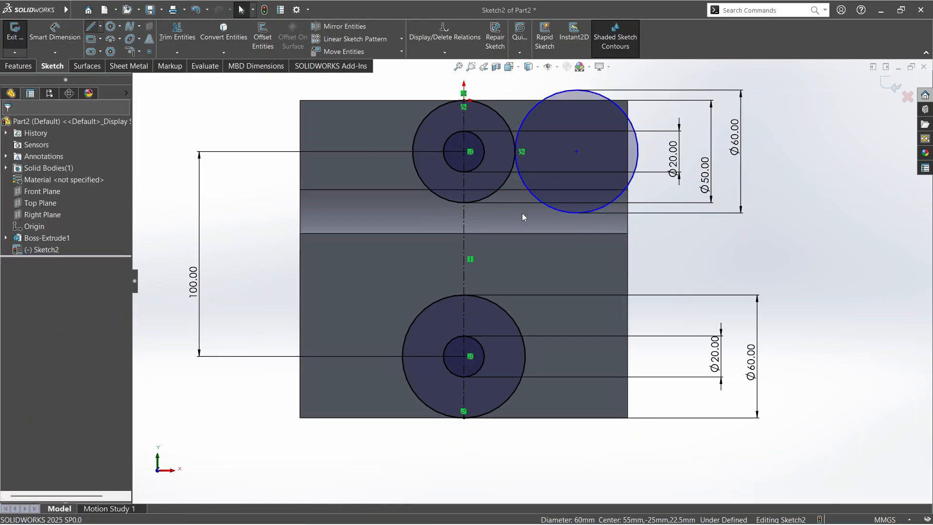
pyautogui.click(548, 207)
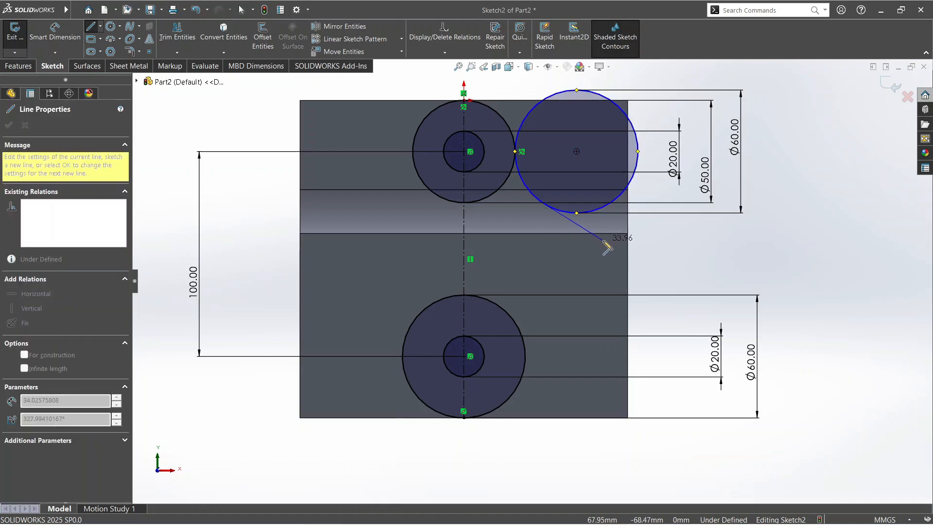
pyautogui.click(604, 240)
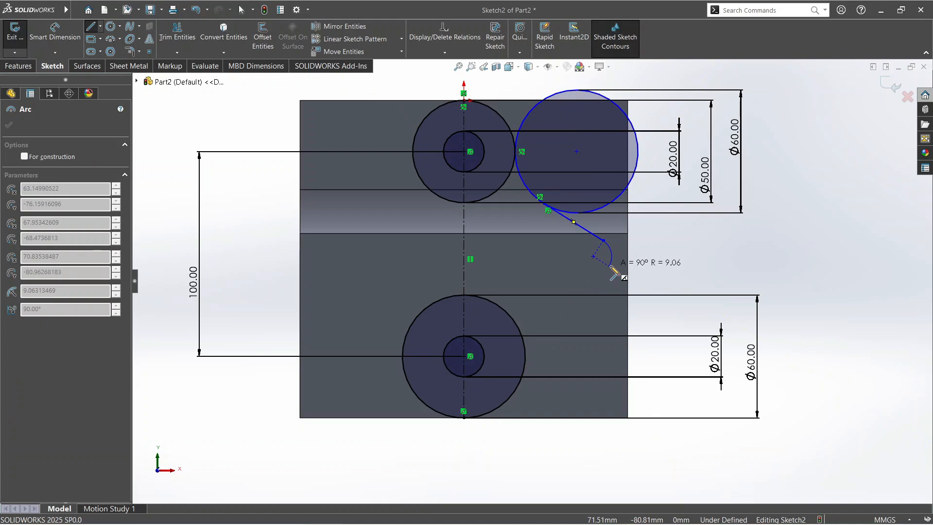
pyautogui.click(610, 267)
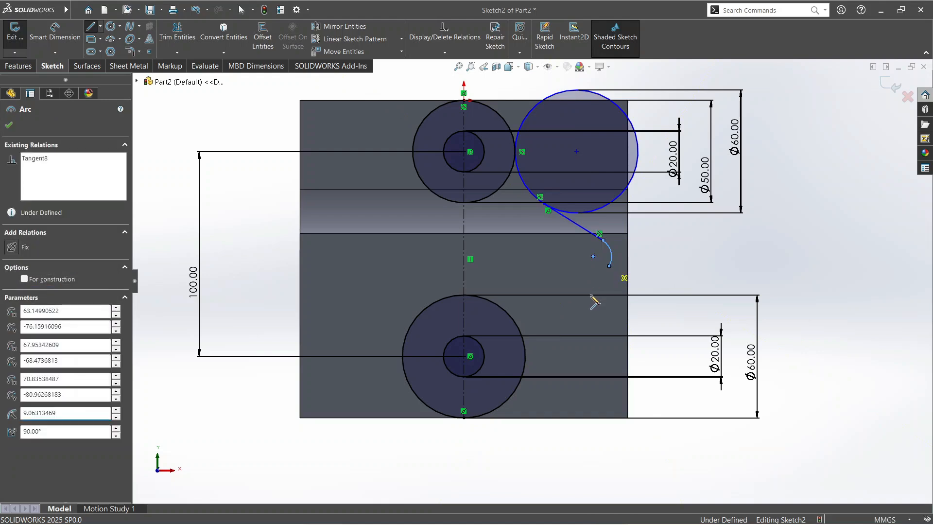
pyautogui.click(520, 384)
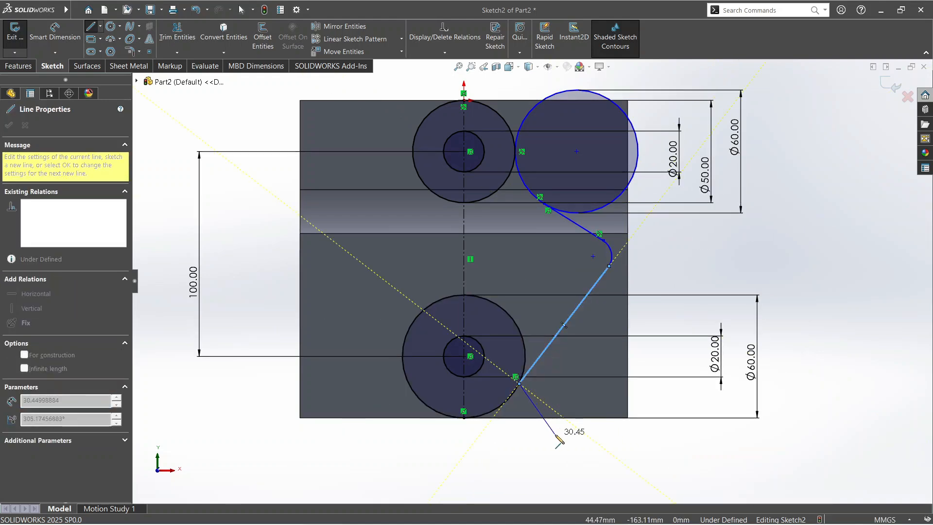
pyautogui.press('Escape')
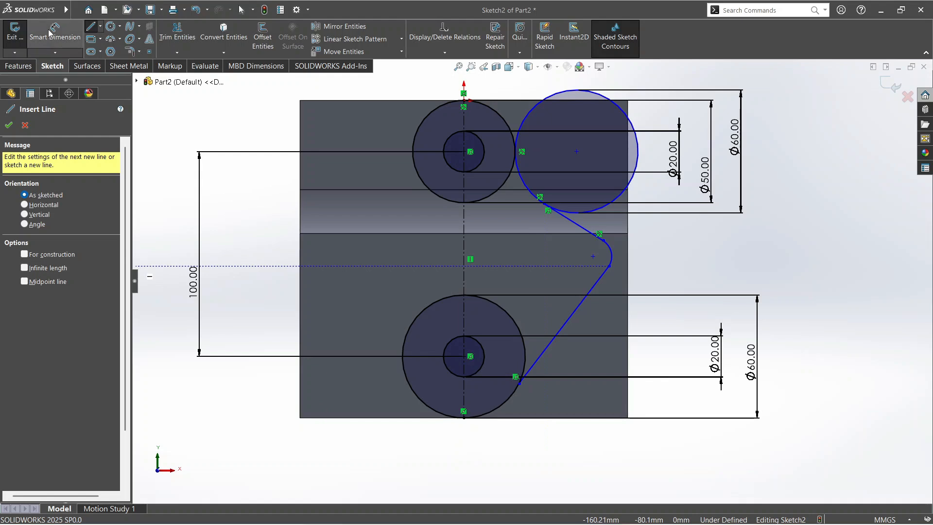
# - Dimension the angle between the upper slanted line and the vertical centreline as 45°
pyautogui.click(48, 34)
pyautogui.scroll(-5, 728, 267)
pyautogui.scroll(3, 367, 247)
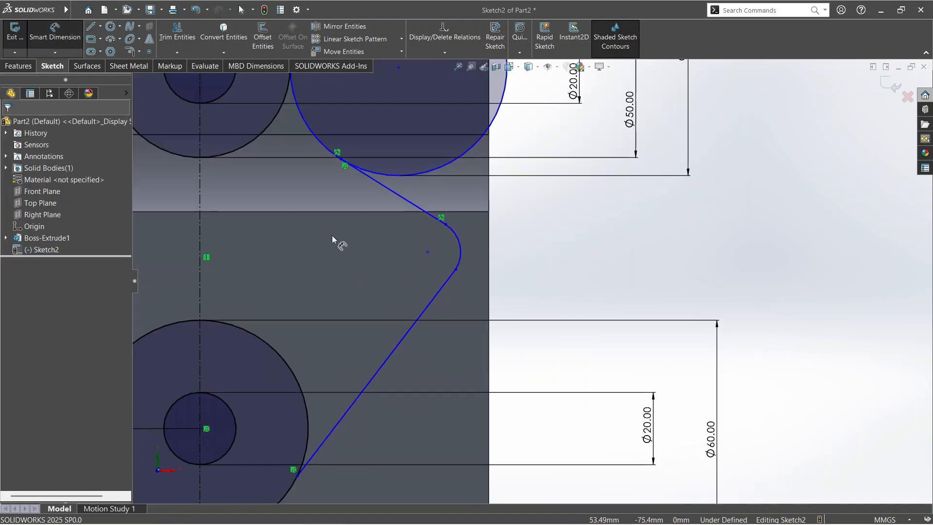
pyautogui.click(375, 180)
pyautogui.click(200, 202)
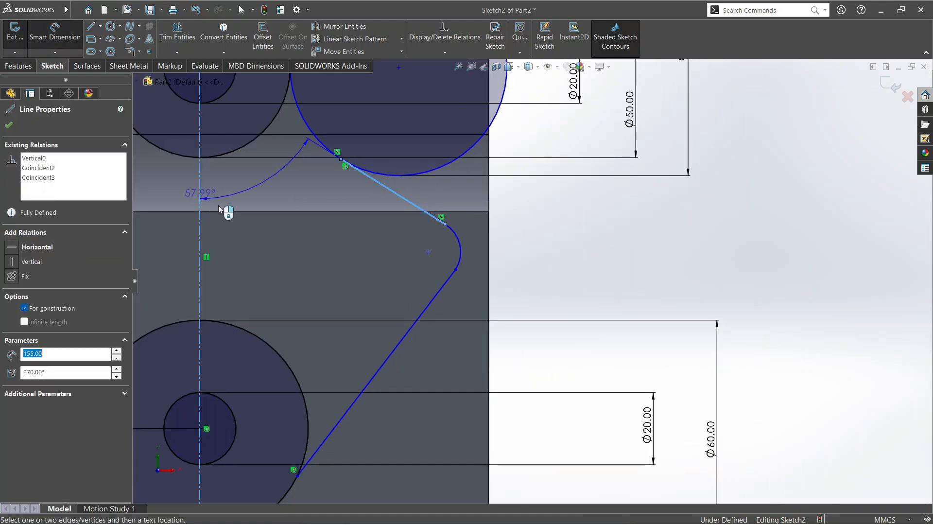
pyautogui.click(311, 244)
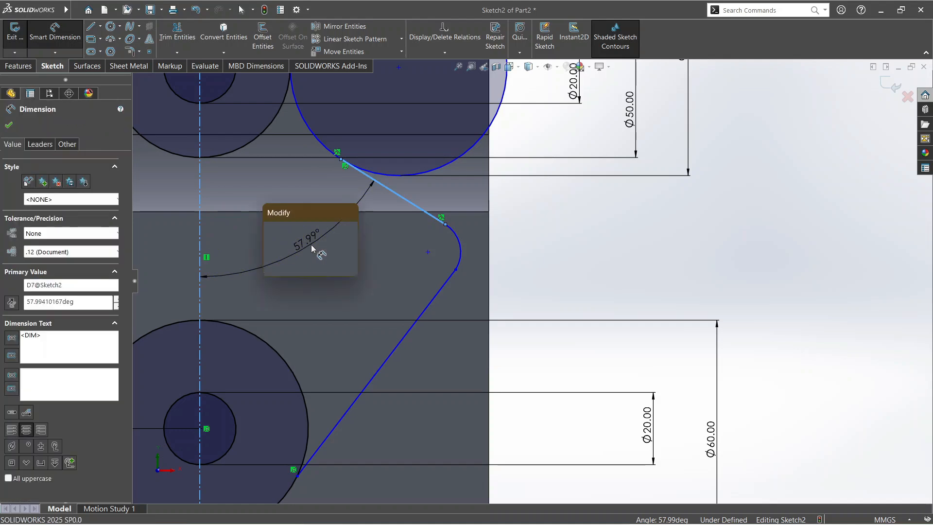
pyautogui.write('45')
pyautogui.press('Return')
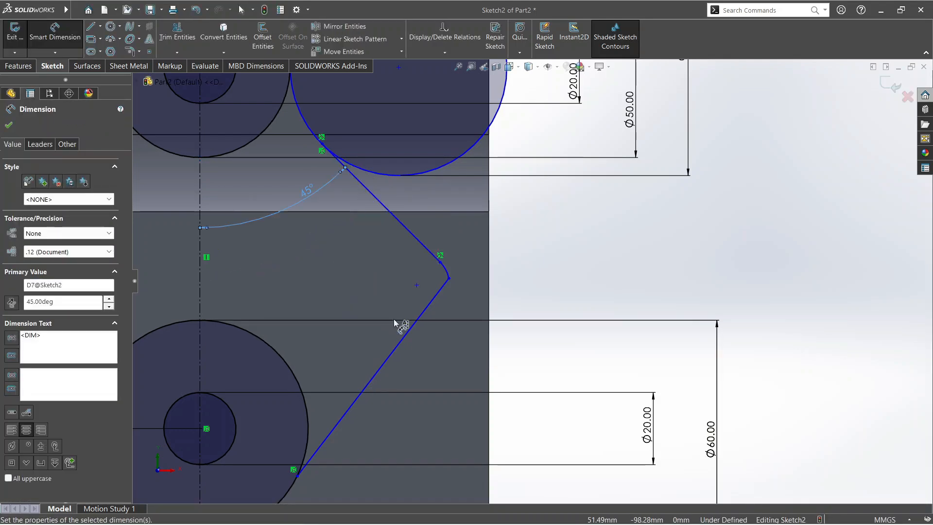
# - Dimension the radius of the corner arc between the two slanted lines as 10 mm
pyautogui.click(447, 270)
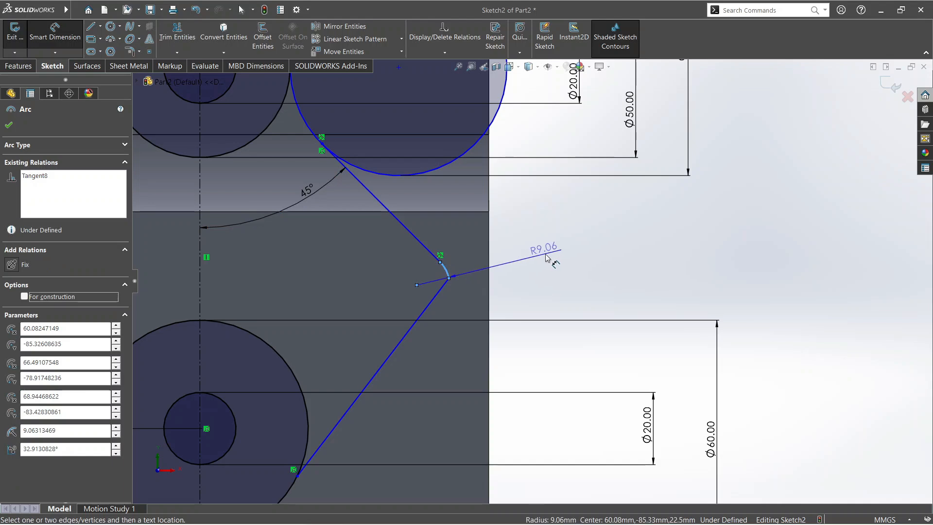
pyautogui.click(548, 257)
pyautogui.press('Return')
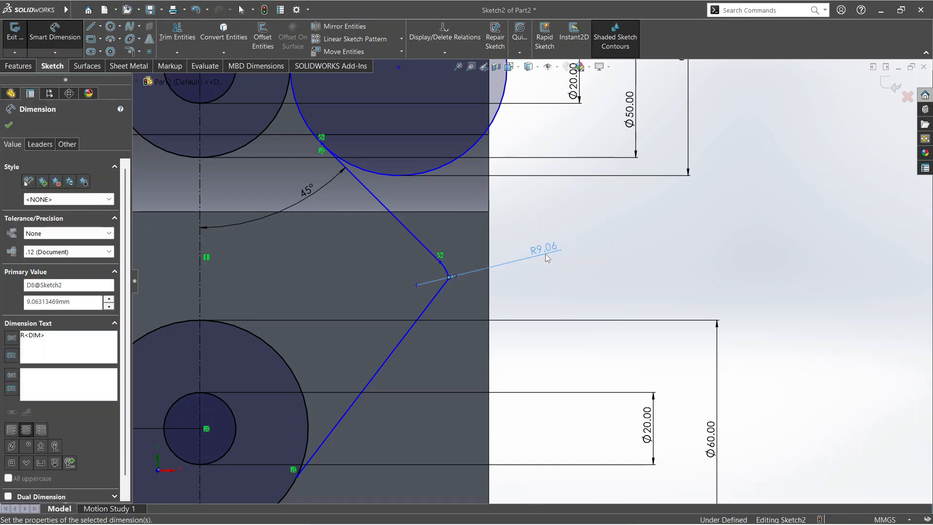
# - Try to dimension the angle between the lower slanted line and the vertical centreline as 30°
pyautogui.click(359, 403)
pyautogui.click(200, 292)
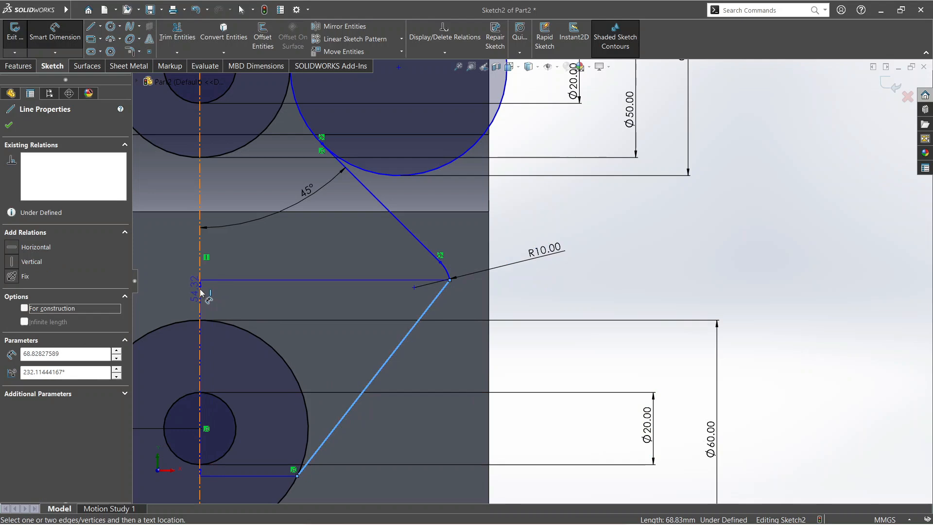
pyautogui.click(304, 308)
pyautogui.write('3')
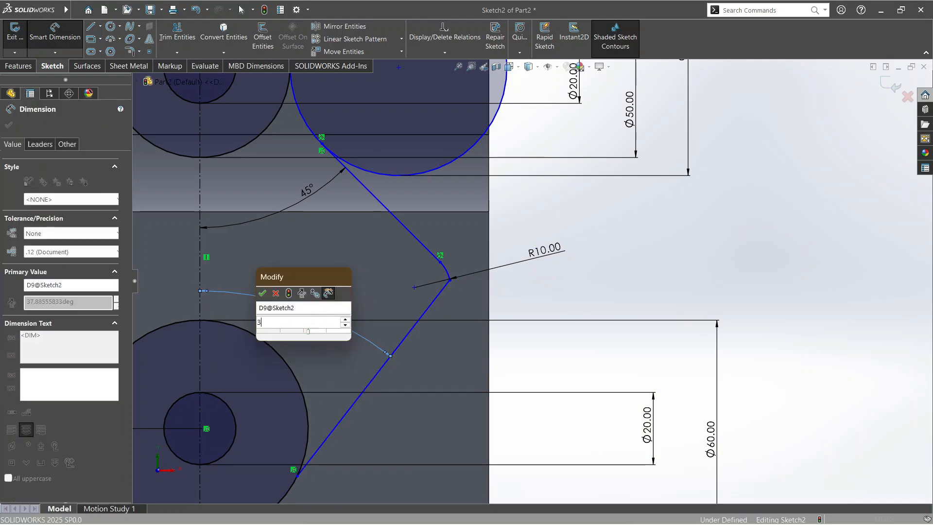
pyautogui.write('0')
pyautogui.press('Return')
# - Switch to the drawing, check the front view's angle callouts, and switch back to SOLIDWORKS
pyautogui.hotkey('alt', 'Tab')
pyautogui.hotkey('alt', 'Tab')
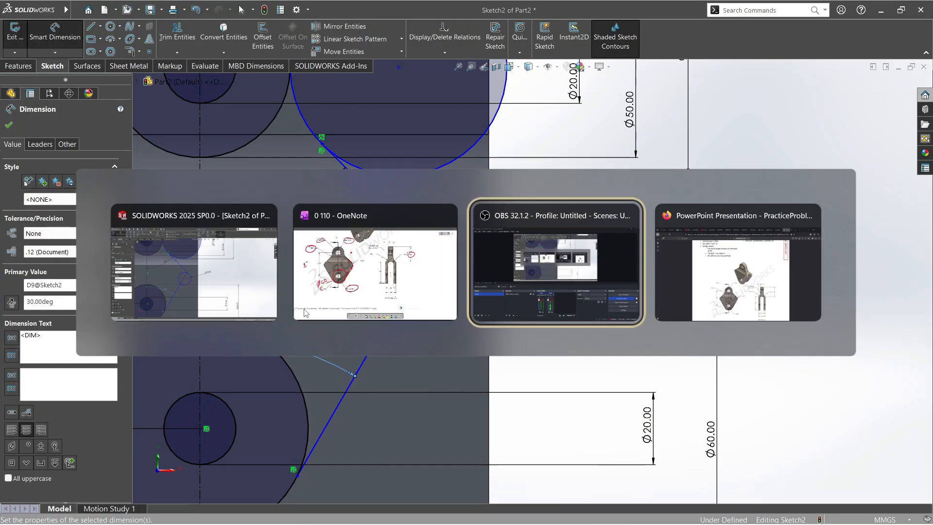
pyautogui.click(305, 310)
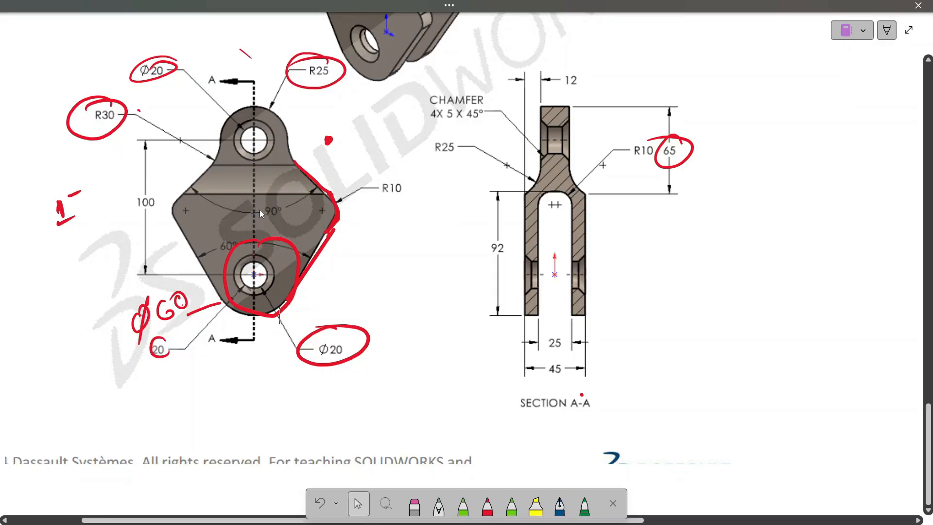
pyautogui.hotkey('alt', 'Tab')
pyautogui.hotkey('alt', 'Tab')
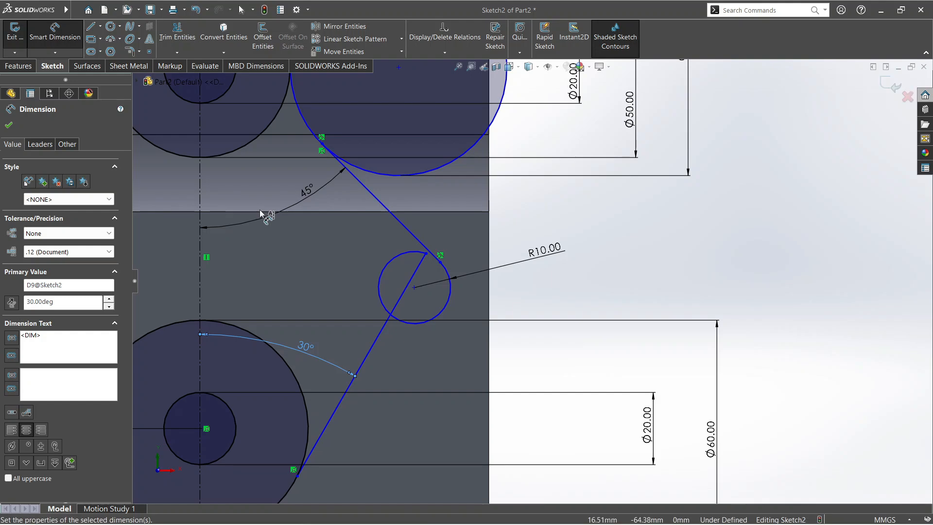
# - Undo the lower slanted line's 30° value and delete its angle dimension
pyautogui.click(426, 255)
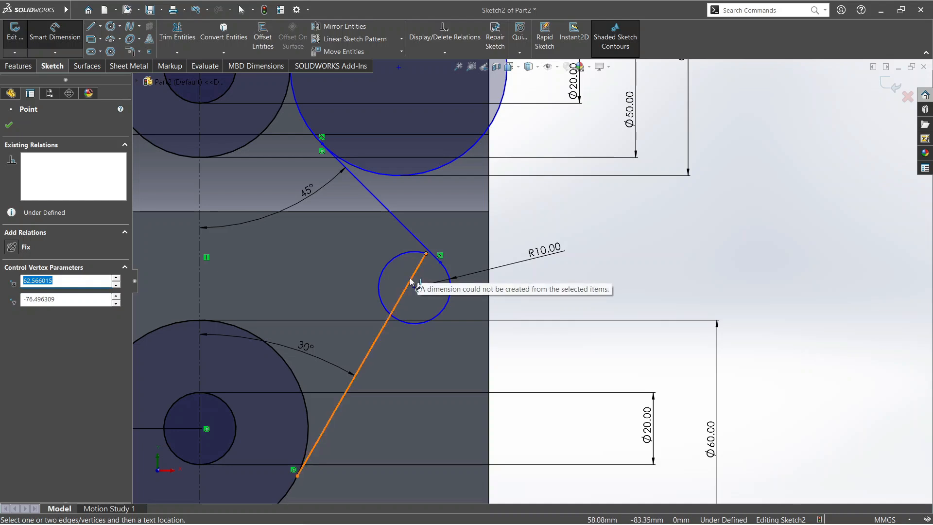
pyautogui.press('Escape')
pyautogui.hotkey('ctrl', 'z')
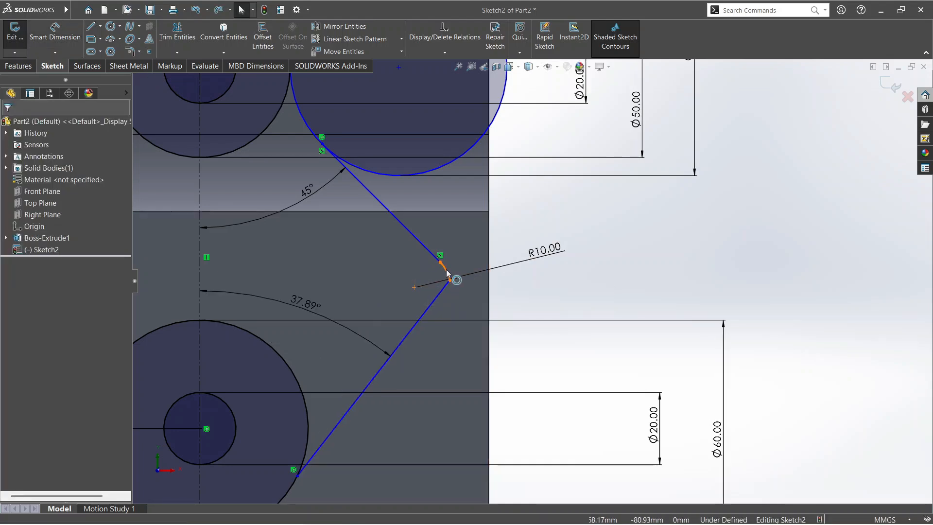
pyautogui.click(309, 309)
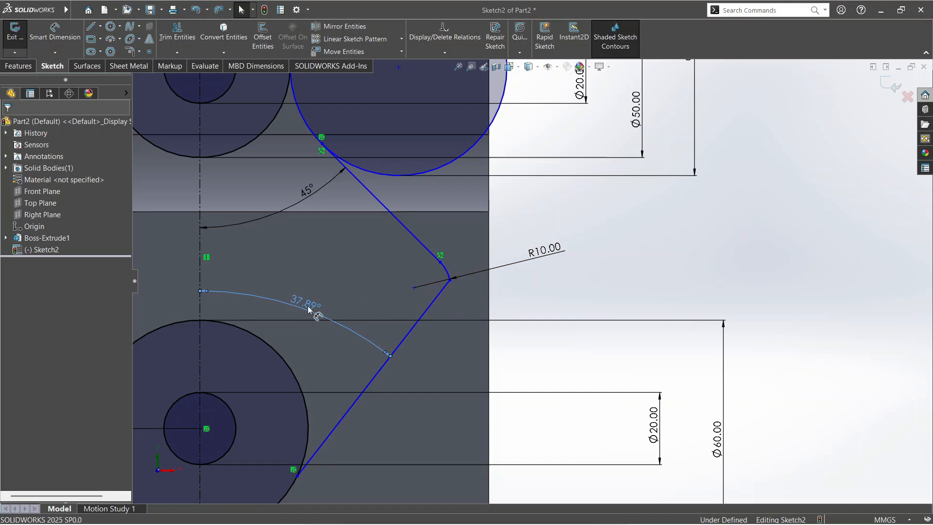
pyautogui.press('Delete')
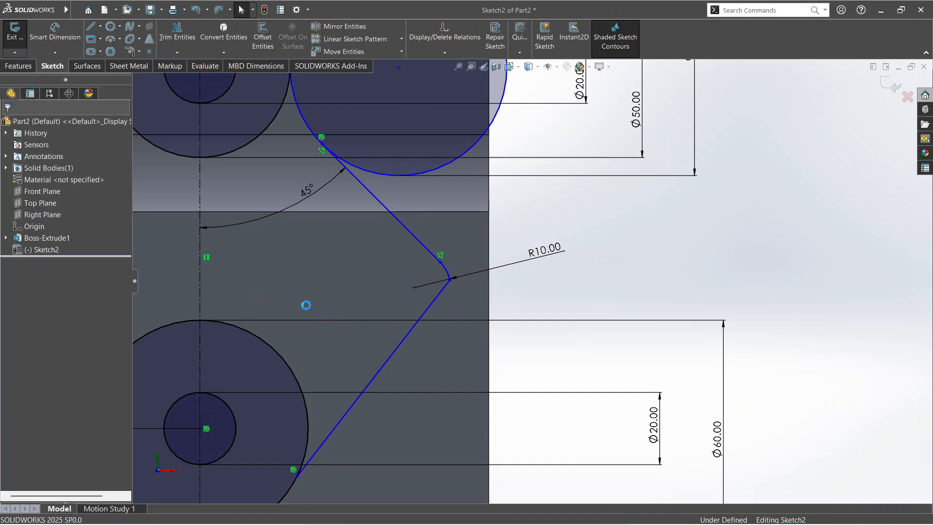
# - Add a tangent relation between the R10 corner arc and the lower slanted line
pyautogui.click(450, 275)
pyautogui.click(446, 289)
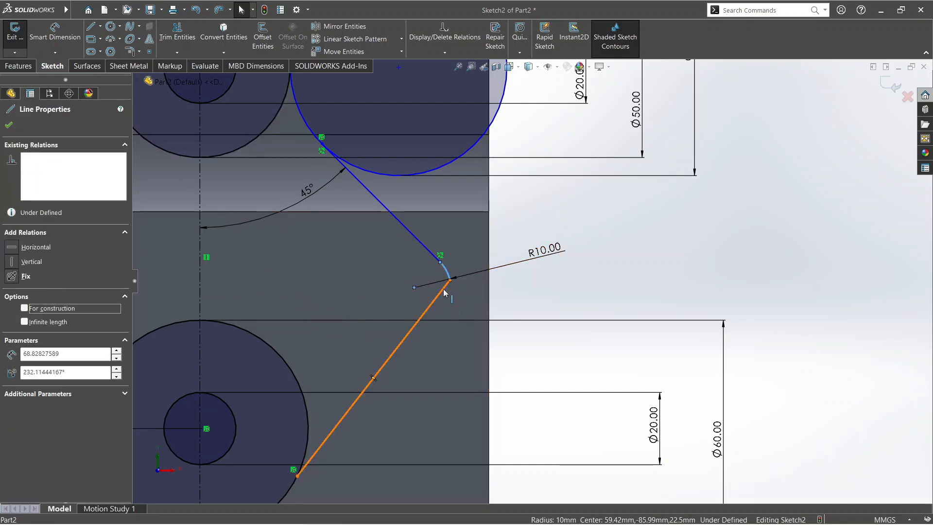
pyautogui.keyDown('ctrl'); pyautogui.click(443, 292); pyautogui.keyUp('ctrl')
pyautogui.click(476, 249)
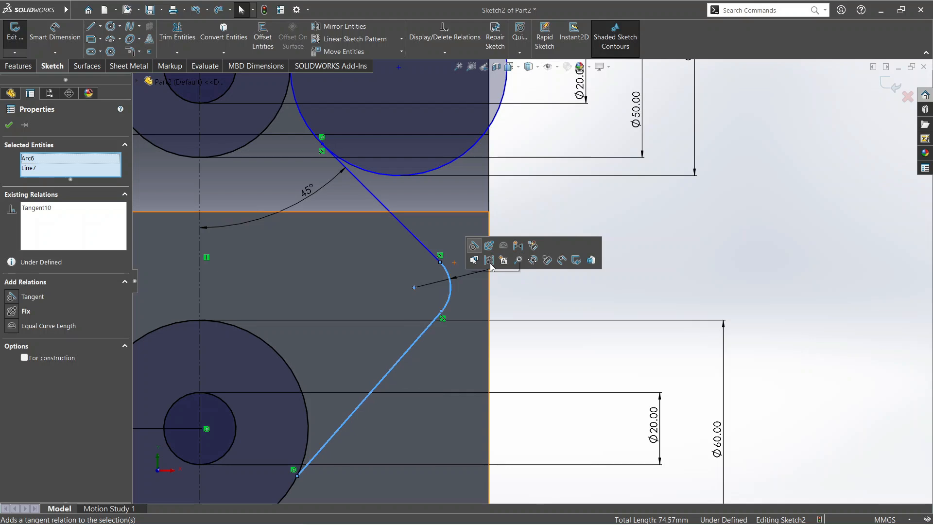
pyautogui.click(666, 254)
pyautogui.scroll(-1, 321, 143)
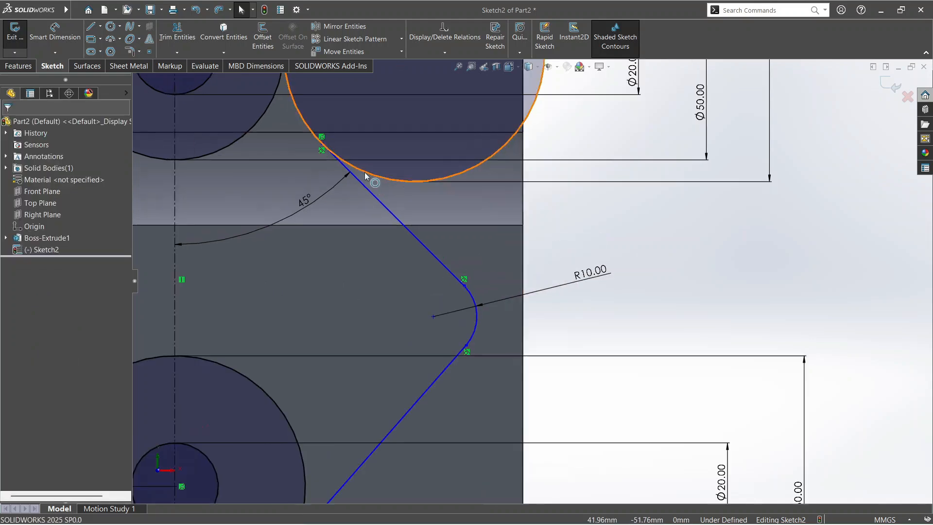
pyautogui.scroll(-3, 365, 172)
pyautogui.scroll(4, 351, 164)
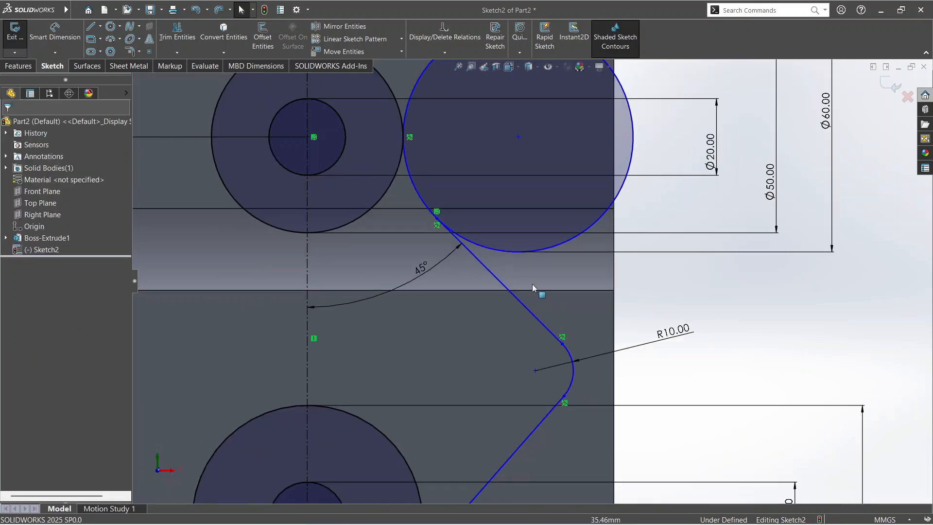
pyautogui.scroll(3, 532, 284)
pyautogui.scroll(2, 498, 384)
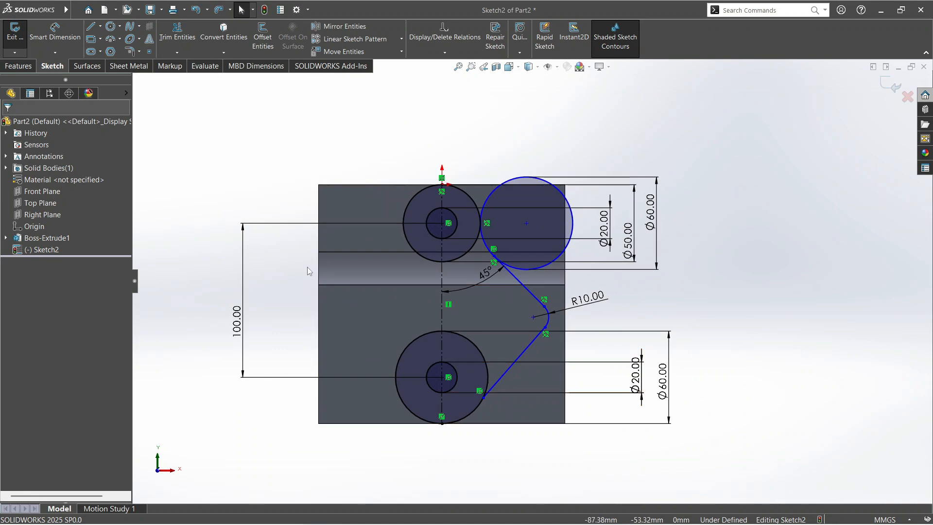
pyautogui.hotkey('alt', 'Tab')
pyautogui.hotkey('alt', 'Tab')
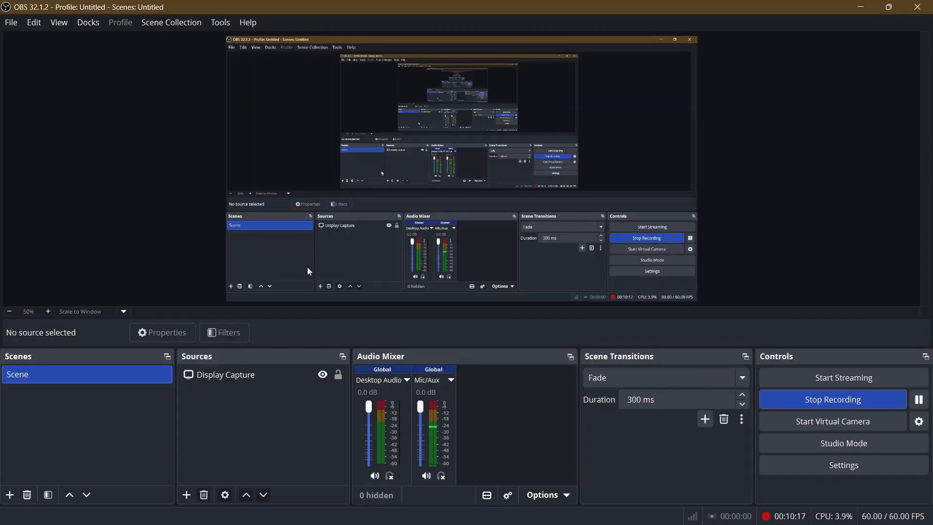
pyautogui.hotkey('alt', 'Tab')
pyautogui.hotkey('alt', 'Tab')
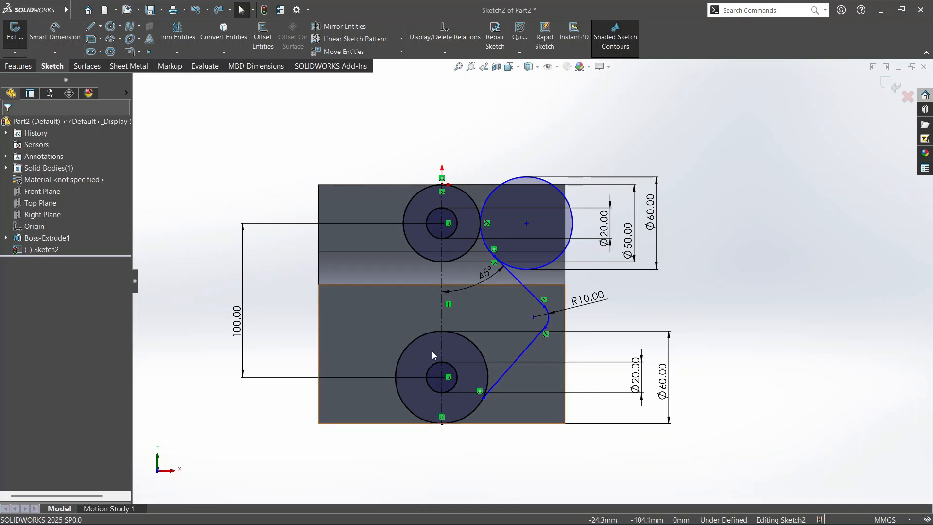
# - Dimension the angle between the lower slanted line and the vertical centreline as 30°
pyautogui.scroll(-2, 521, 379)
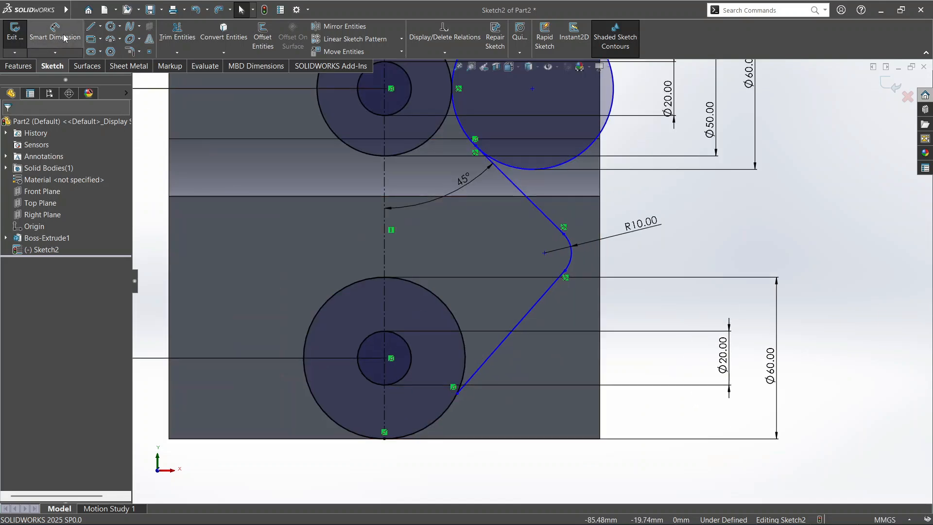
pyautogui.click(54, 33)
pyautogui.click(505, 341)
pyautogui.click(384, 259)
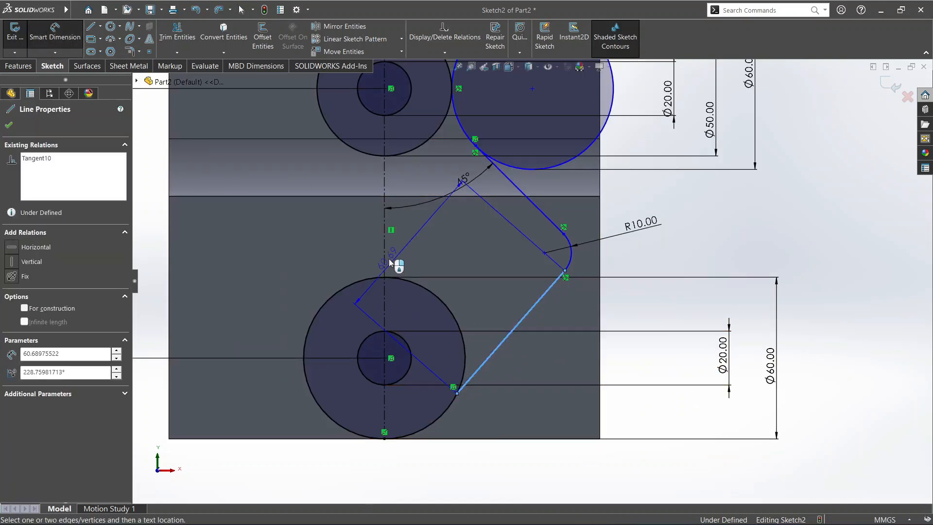
pyautogui.click(479, 276)
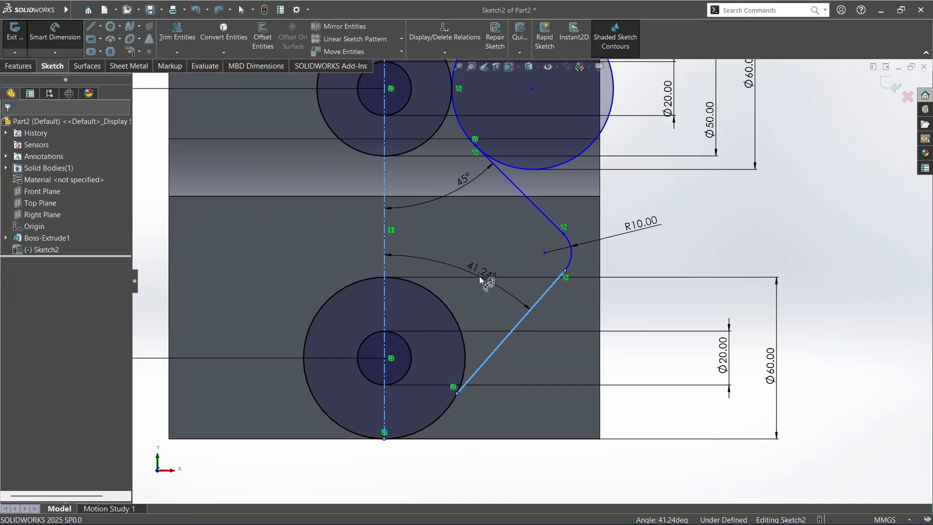
pyautogui.press('Return')
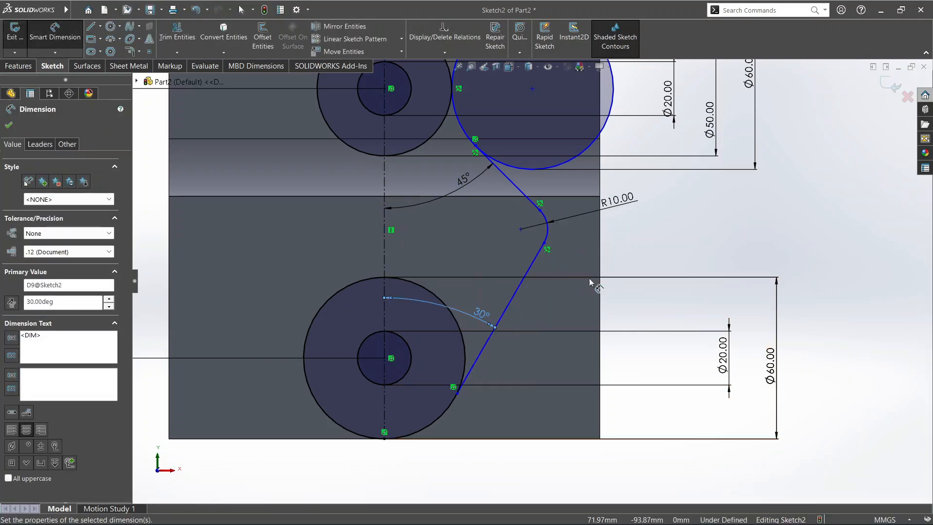
# - Add a tangent relation between the lower slanted line and the lower Ø60 circle
pyautogui.scroll(-3, 444, 384)
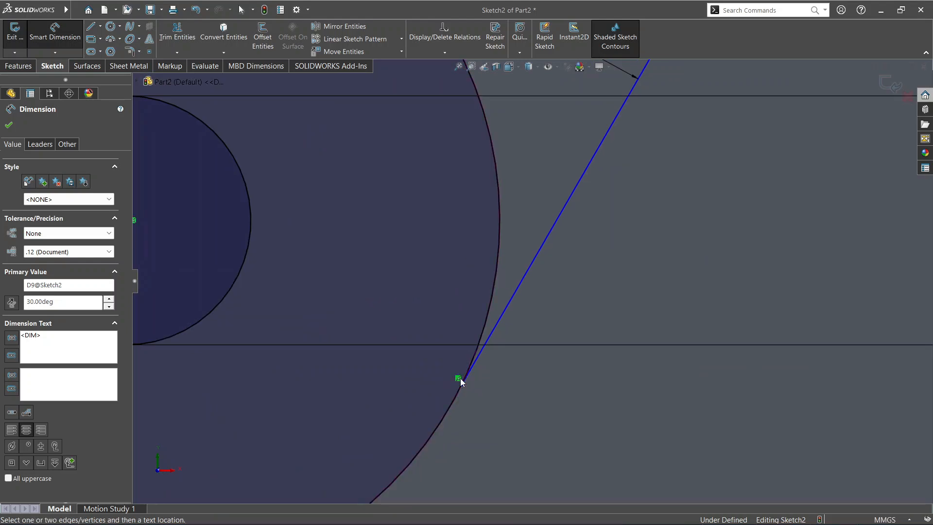
pyautogui.press('Escape')
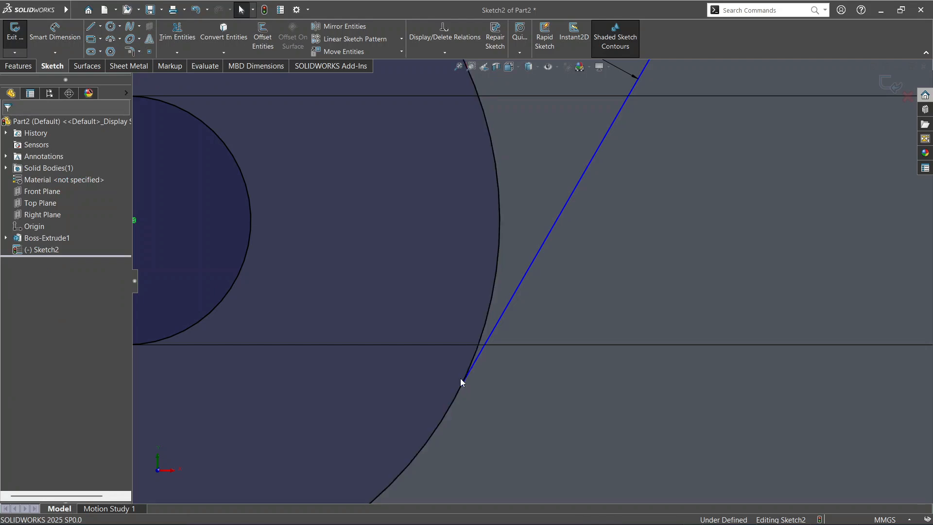
pyautogui.click(491, 327)
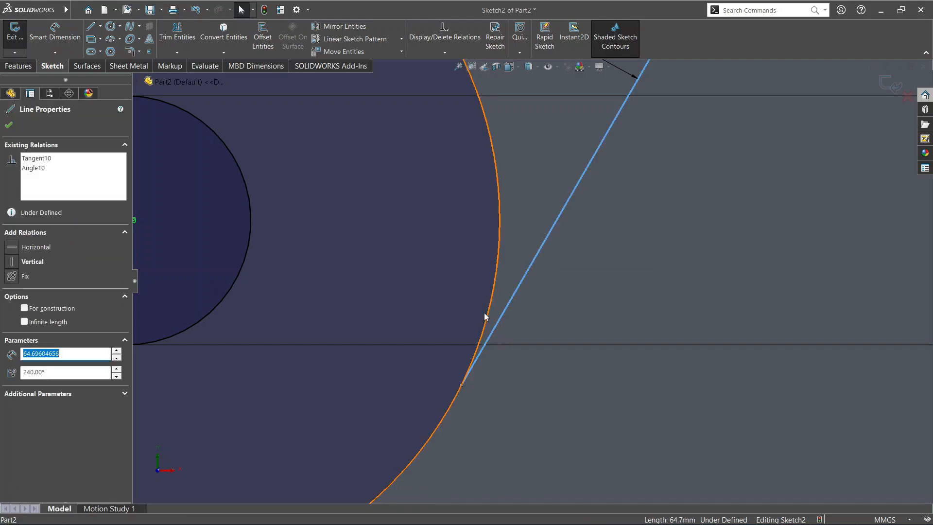
pyautogui.keyDown('ctrl'); pyautogui.click(485, 317); pyautogui.keyUp('ctrl')
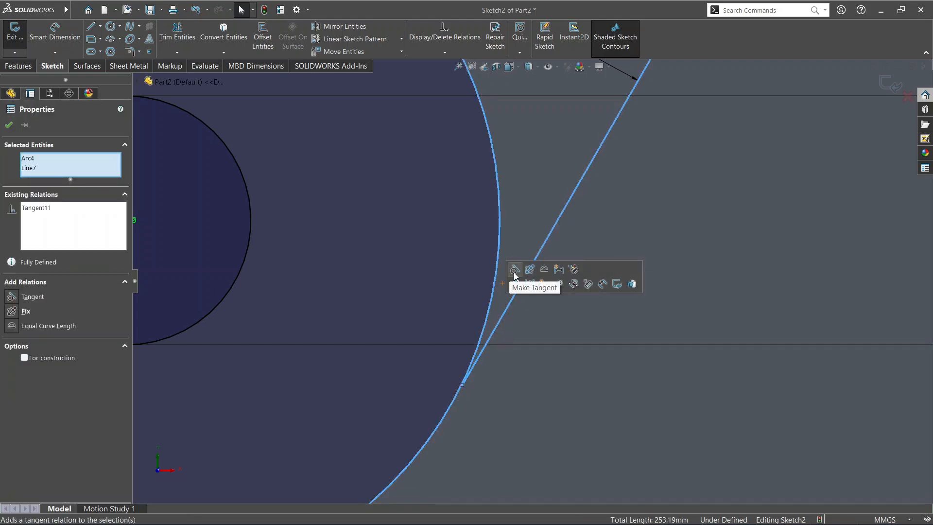
pyautogui.scroll(8, 582, 379)
pyautogui.click(735, 210)
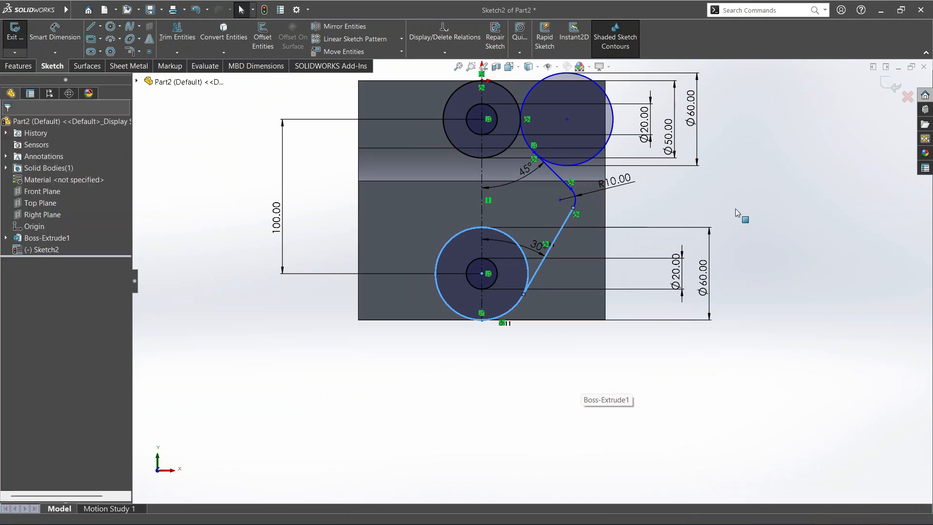
# - Try to make the lower Ø60 circle tangent to the block's bottom edge, and undo the relation
pyautogui.scroll(-10, 521, 179)
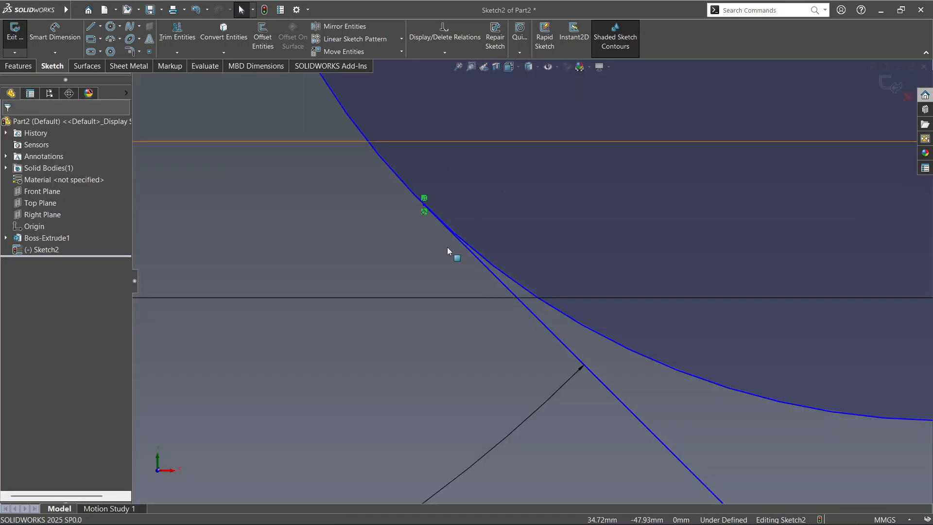
pyautogui.scroll(10, 433, 246)
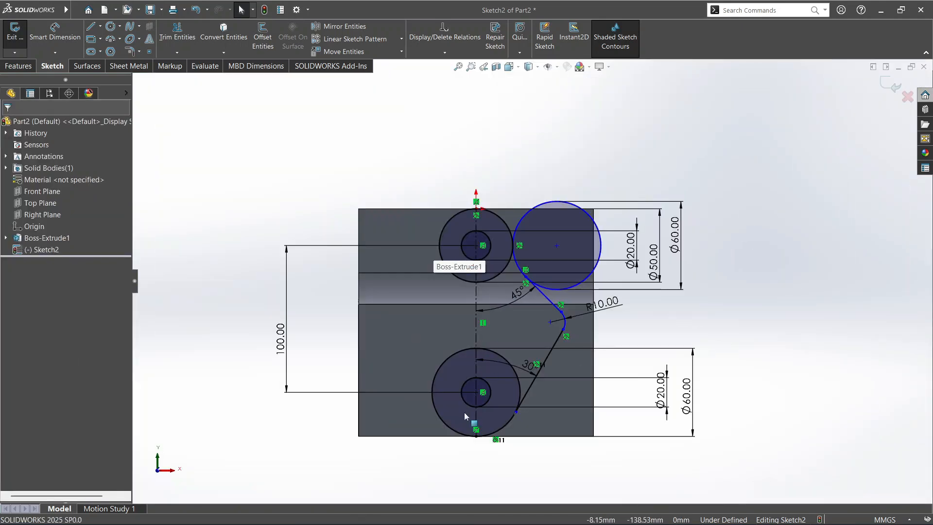
pyautogui.scroll(-6, 464, 414)
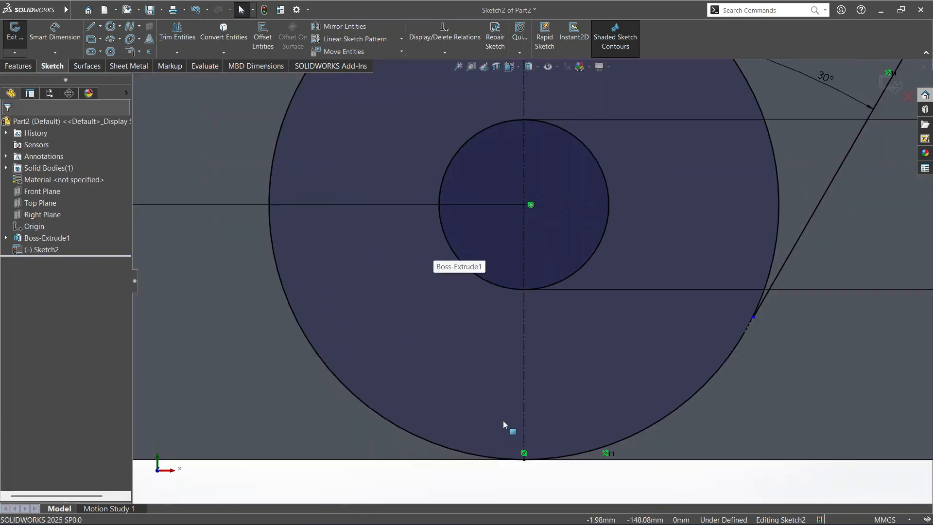
pyautogui.click(502, 461)
pyautogui.keyDown('ctrl'); pyautogui.click(568, 460); pyautogui.keyUp('ctrl')
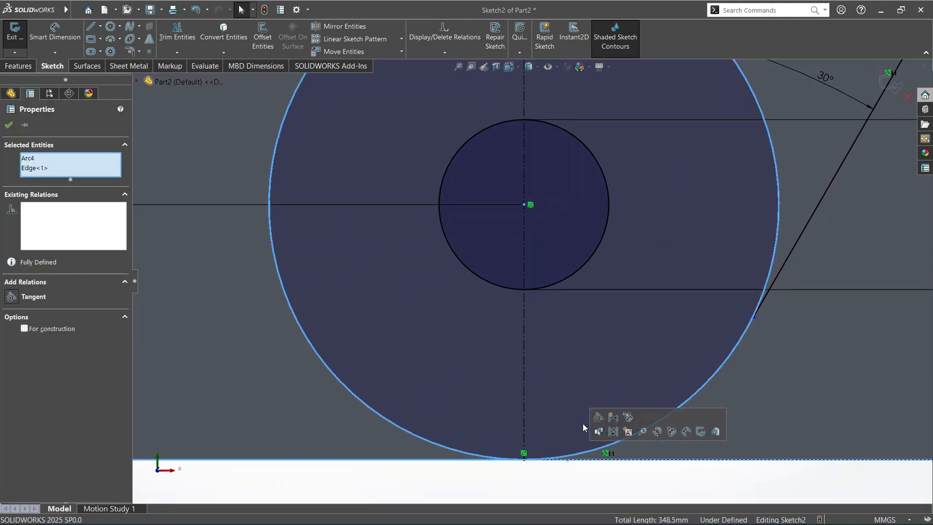
pyautogui.click(598, 417)
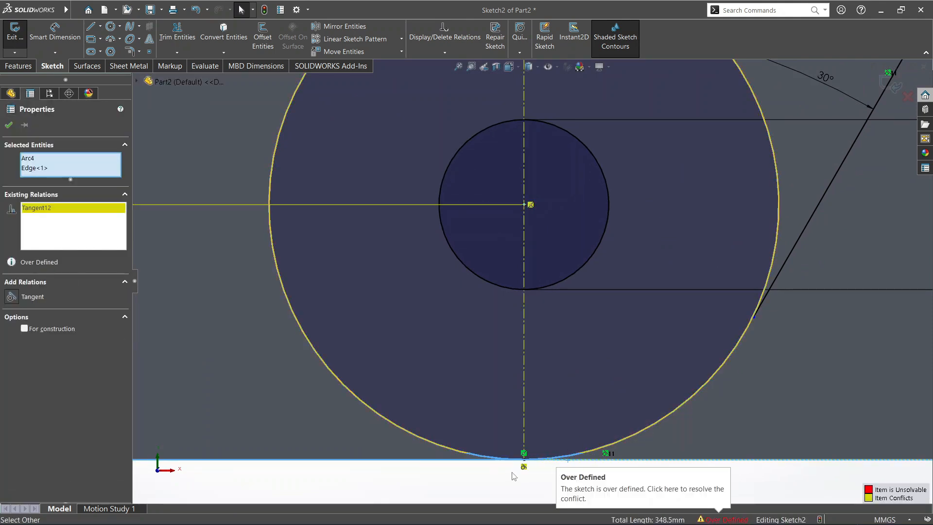
pyautogui.hotkey('ctrl', 'z')
pyautogui.scroll(3, 510, 474)
pyautogui.press('Escape')
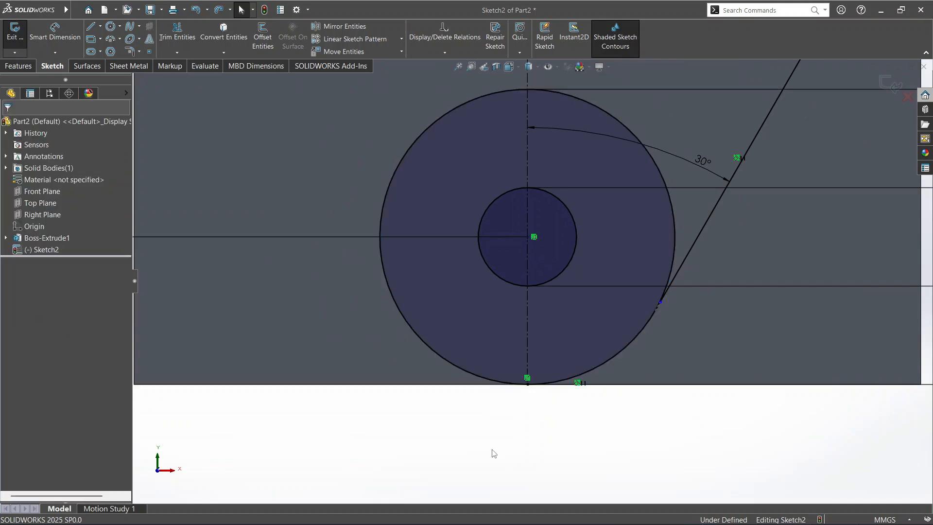
# - Trim the side Ø60 circle and the upper Ø50 circle back to the arcs forming the right-hand outline
pyautogui.scroll(5, 488, 289)
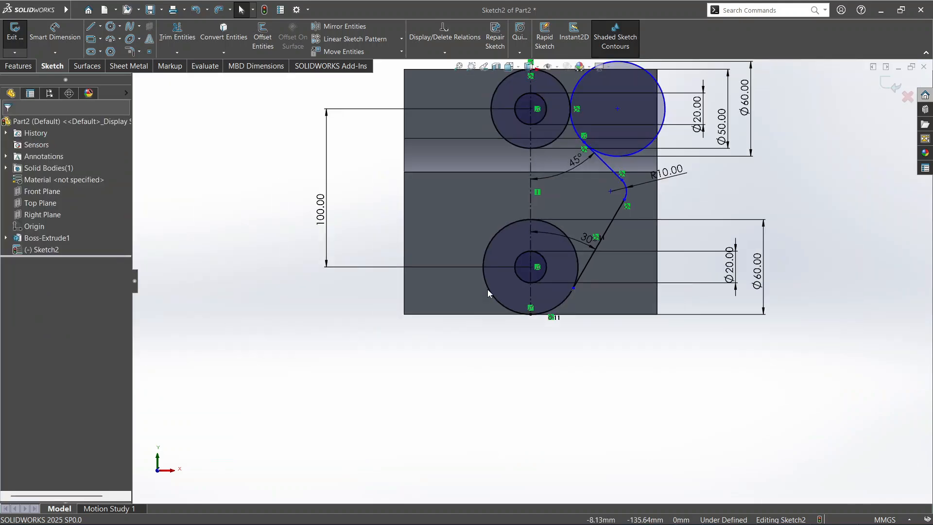
pyautogui.scroll(-2, 565, 168)
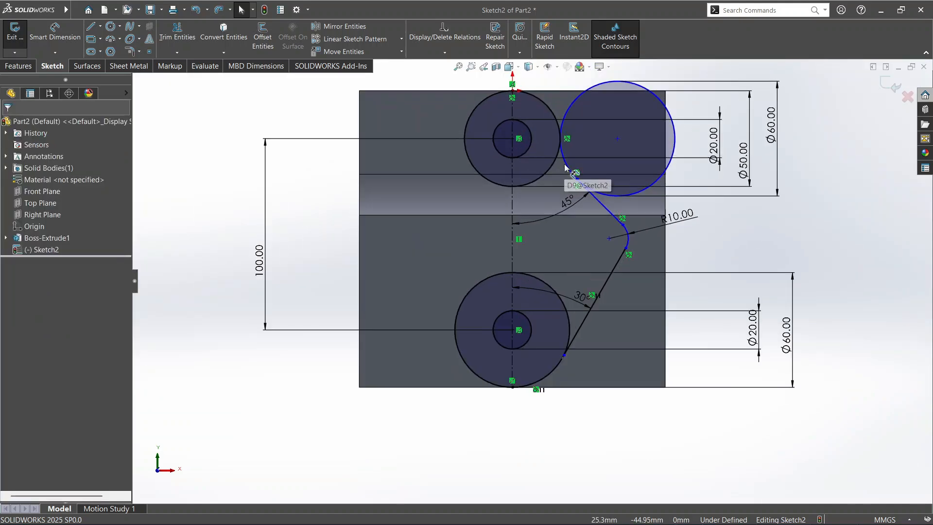
pyautogui.click(177, 34)
pyautogui.click(644, 160)
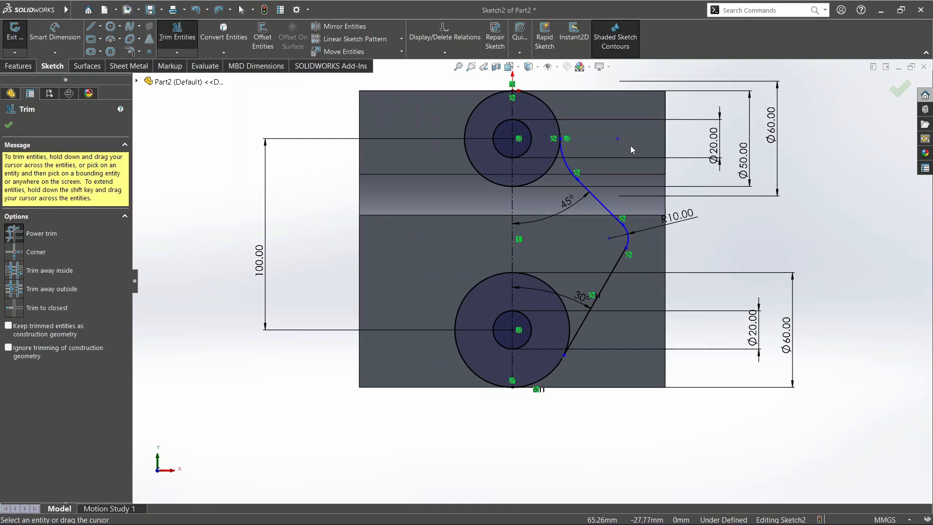
pyautogui.click(528, 183)
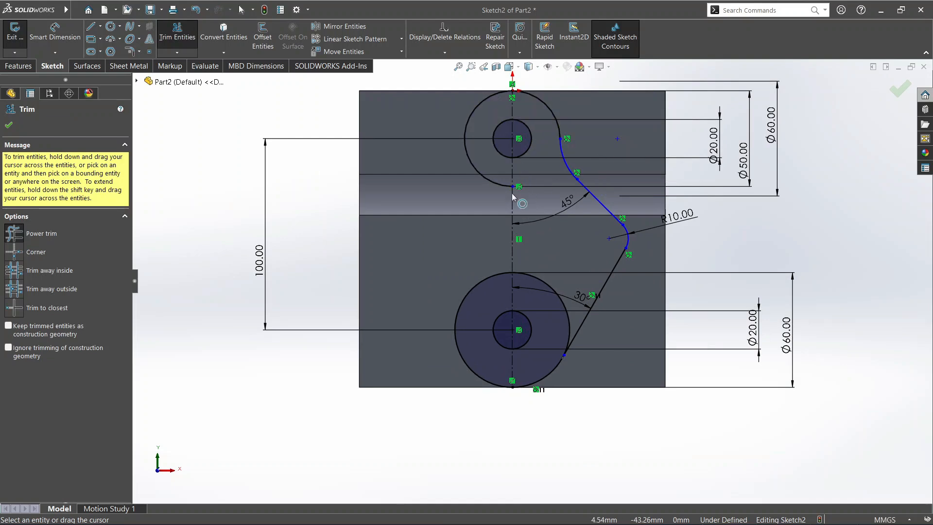
# - Try to trim the left half and inner arc of the lower Ø60 circle, and undo these trims
pyautogui.click(492, 276)
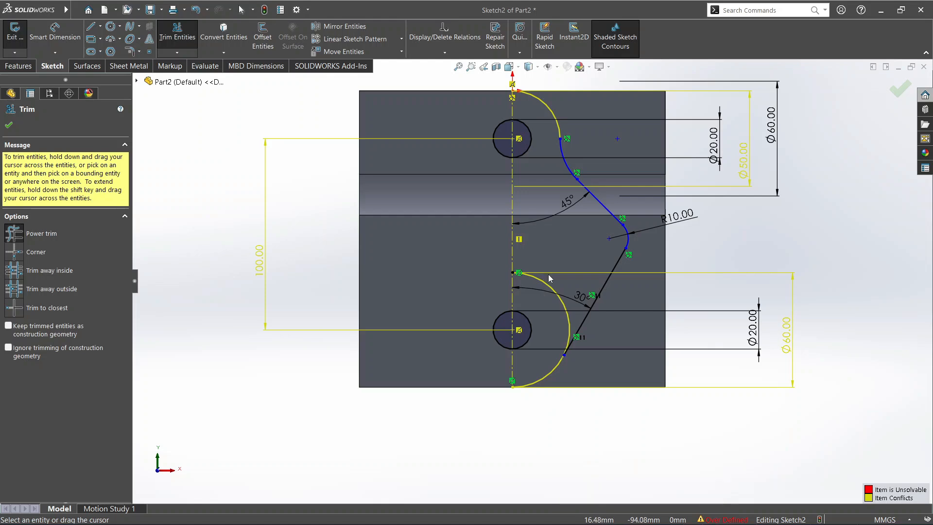
pyautogui.click(553, 303)
pyautogui.press('Escape')
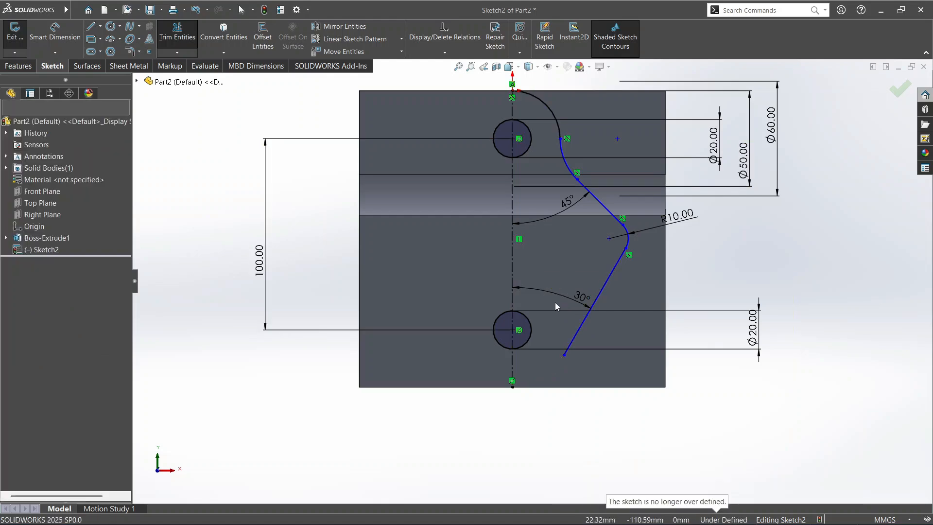
pyautogui.hotkey('ctrl', 'z')
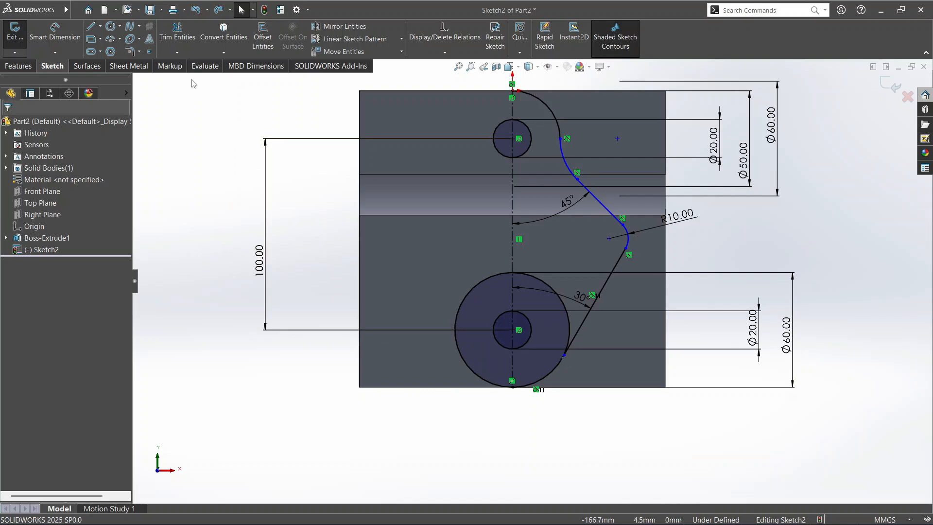
# - Draw an 80 mm horizontal centreline along the block's bottom edge, from the vertical centreline's lower end to the right corner
pyautogui.click(99, 26)
pyautogui.click(115, 52)
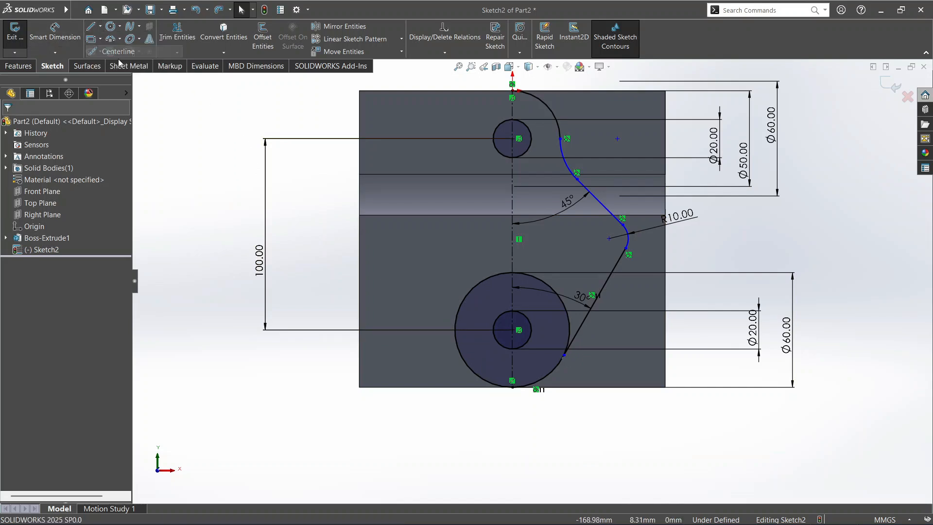
pyautogui.scroll(-5, 639, 427)
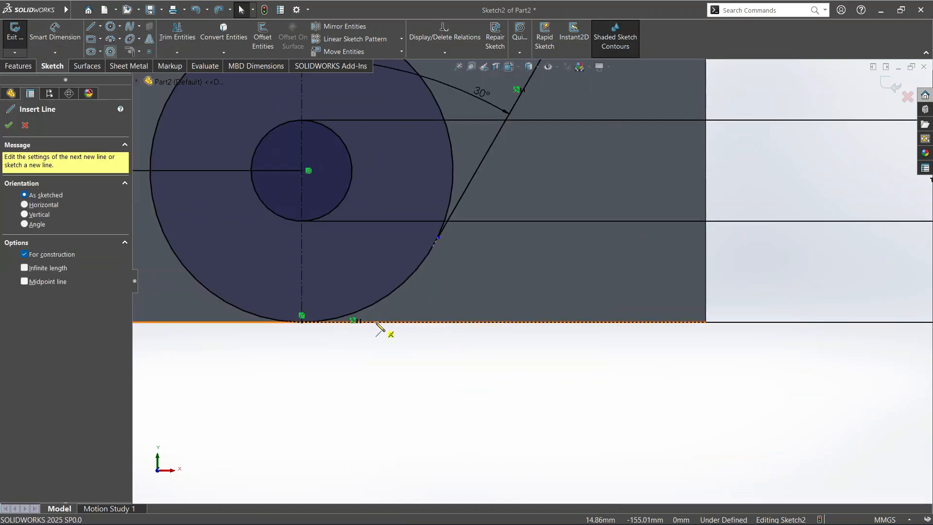
pyautogui.click(302, 321)
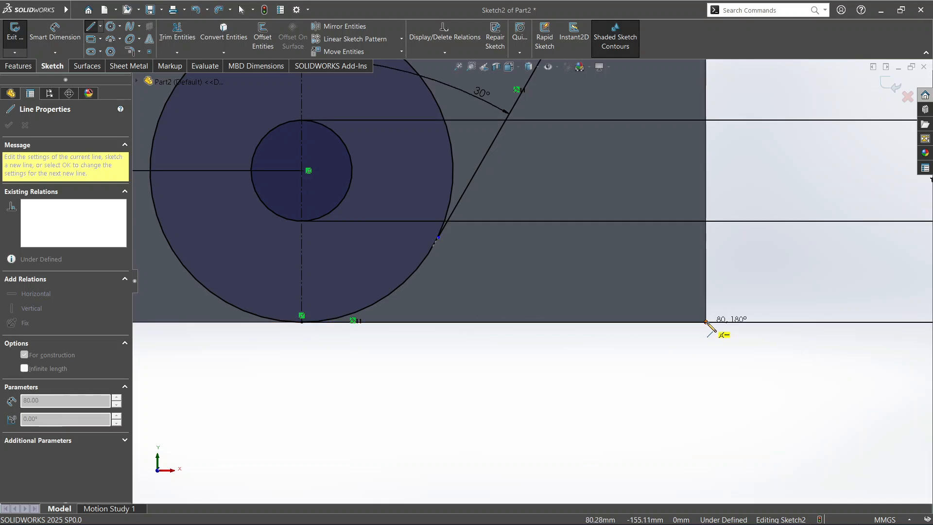
pyautogui.click(706, 322)
pyautogui.press('Escape')
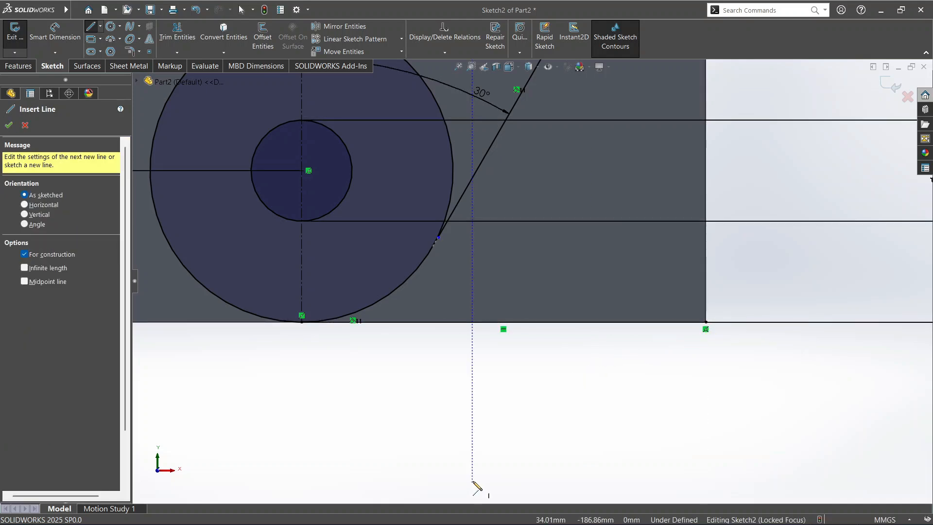
pyautogui.press('Escape')
# - Try again to trim the lower Ø60 circle against the centrelines, and undo the trims
pyautogui.scroll(5, 287, 179)
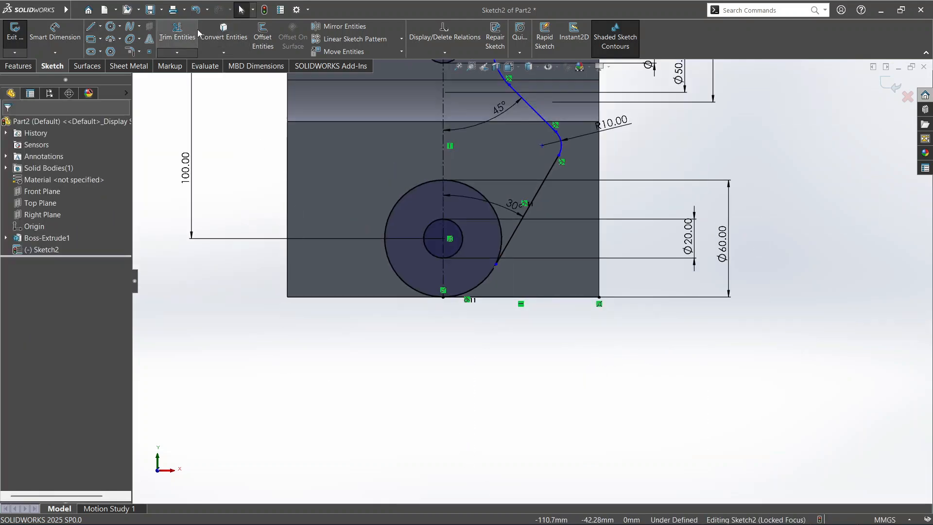
pyautogui.click(179, 37)
pyautogui.moveTo(407, 203); pyautogui.dragTo(413, 214)
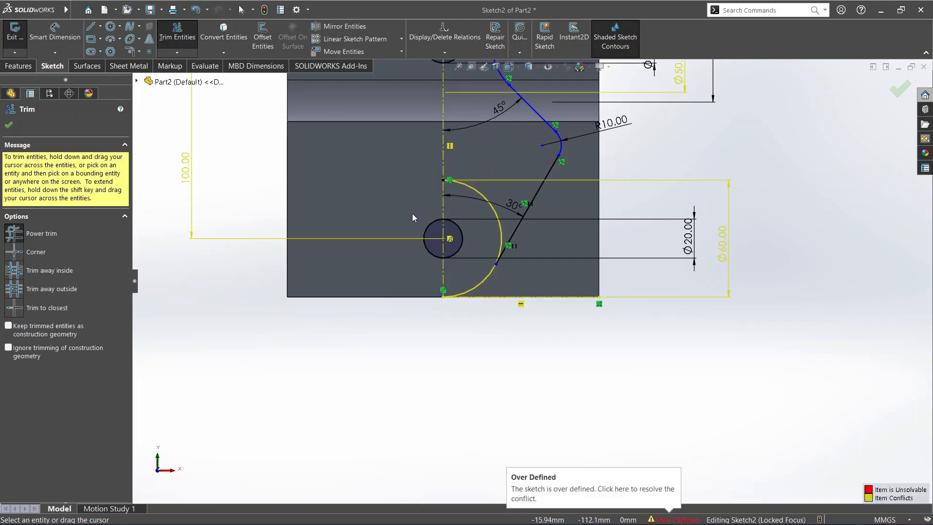
pyautogui.moveTo(490, 168); pyautogui.dragTo(476, 206)
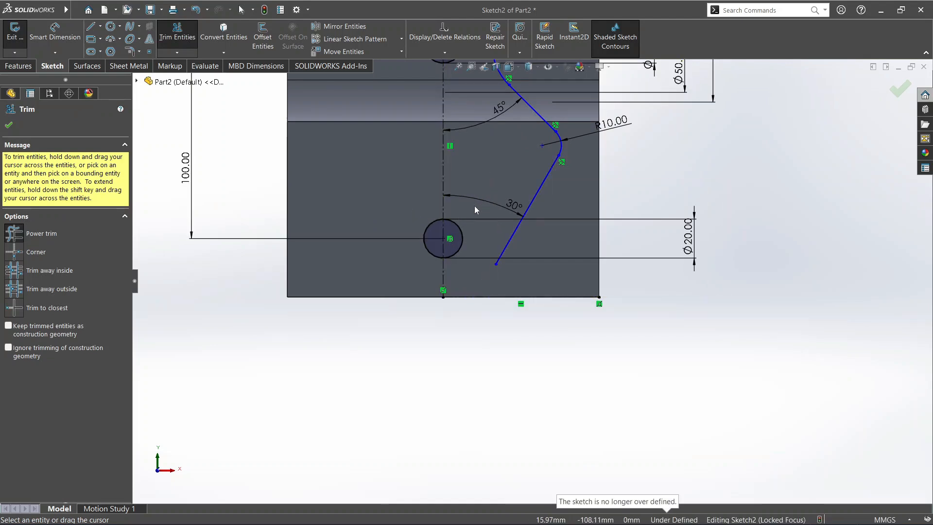
pyautogui.press('Escape')
pyautogui.hotkey('ctrl', 'z')
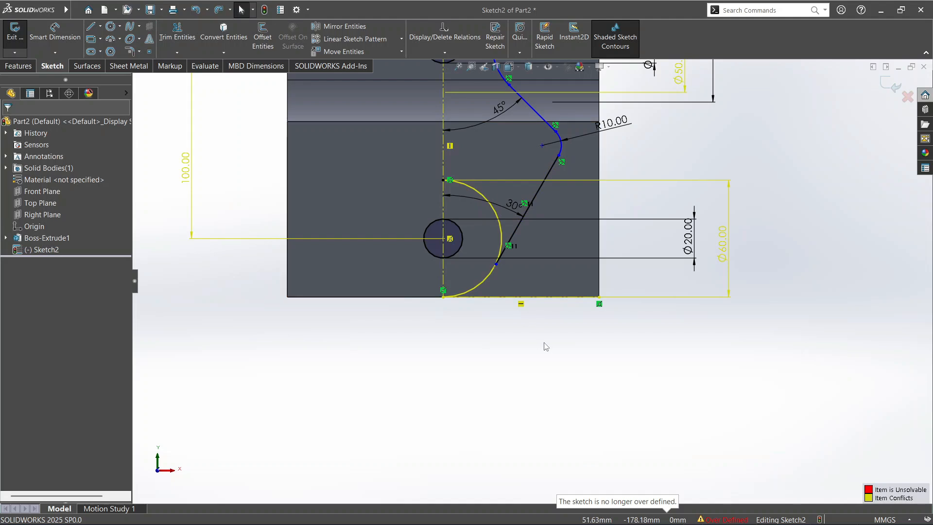
pyautogui.hotkey('ctrl', 'z')
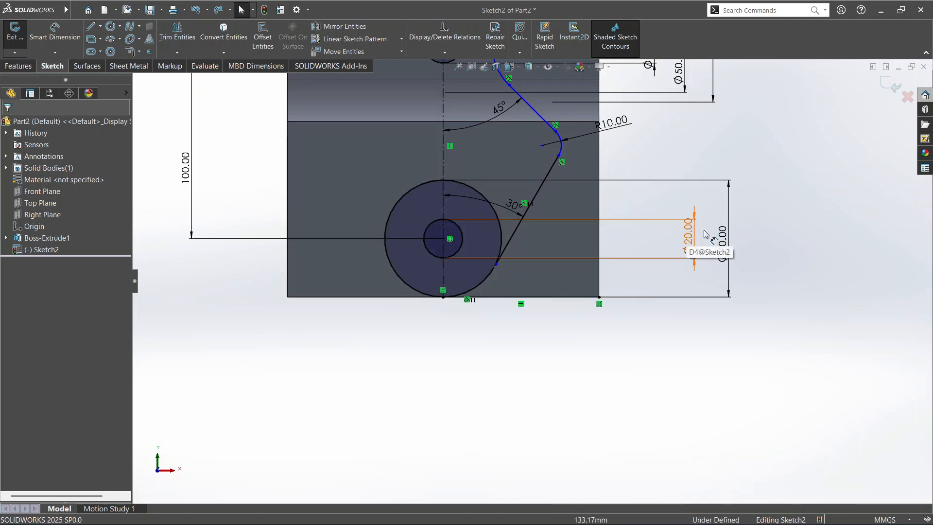
# - Sketch a solid vertical line over the centreline, from its lower end up to the lower edge of the block's curved band
pyautogui.scroll(-2, 442, 223)
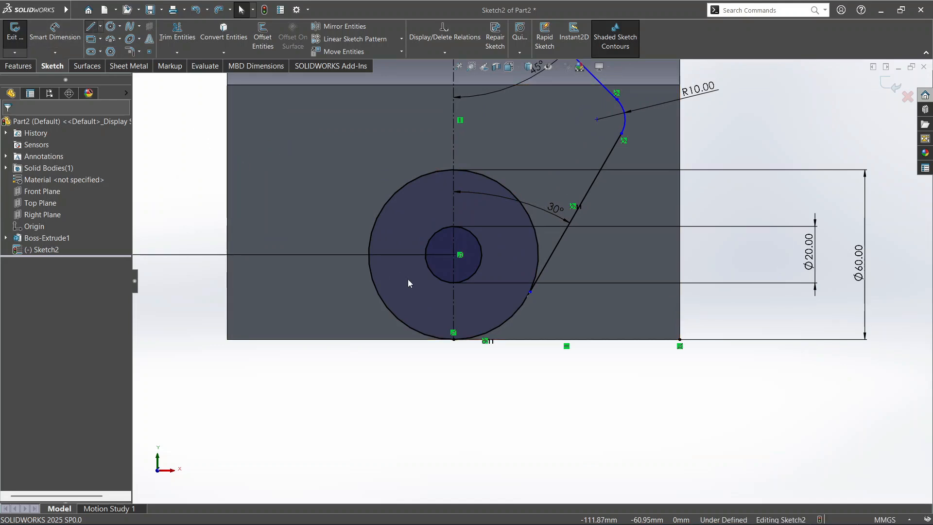
pyautogui.press('l')
pyautogui.click(453, 339)
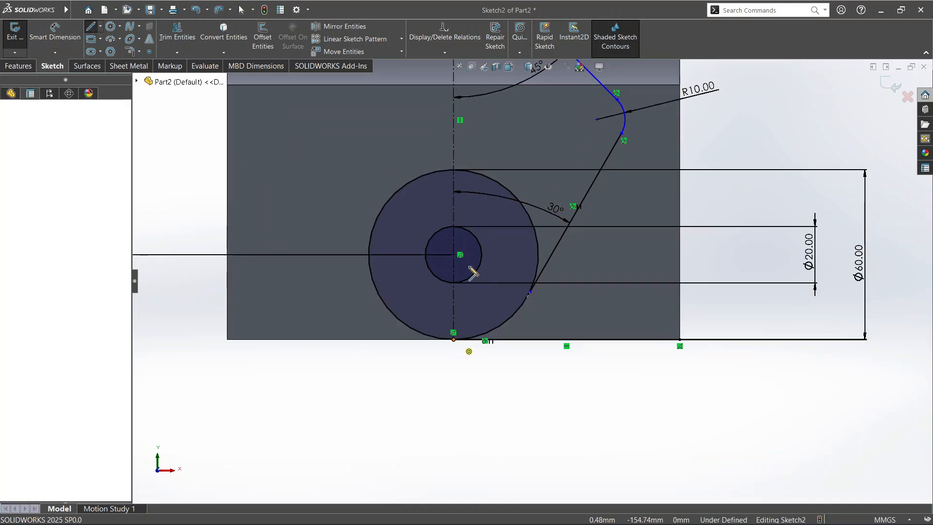
pyautogui.scroll(2, 471, 271)
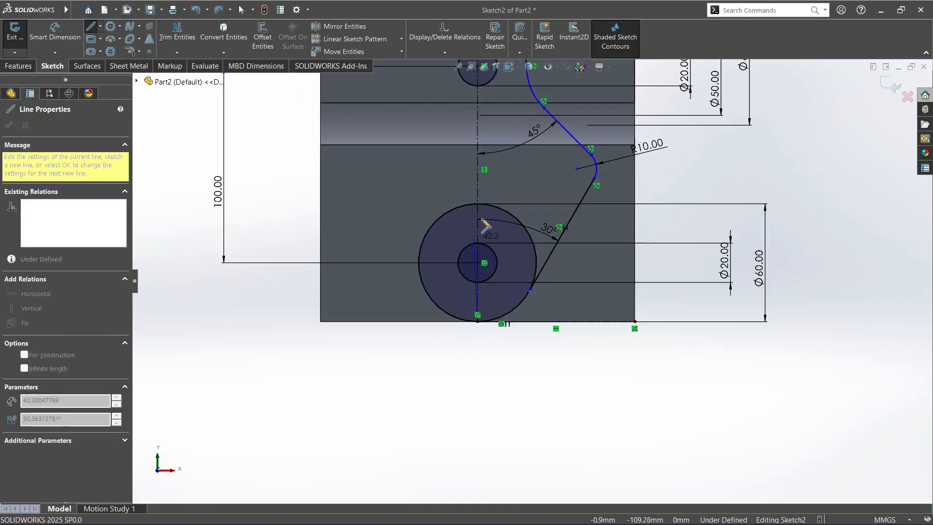
pyautogui.click(489, 144)
pyautogui.press('Escape')
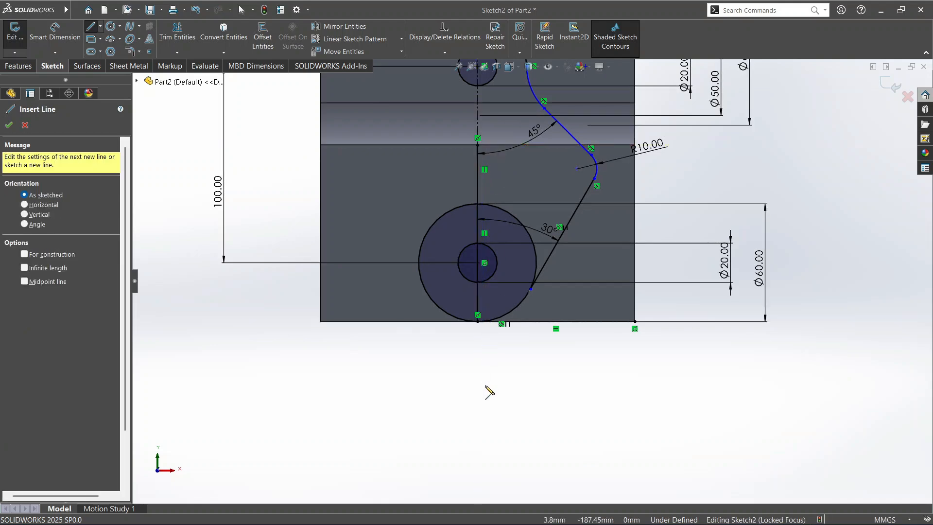
# - Try to trim both sides of the lower Ø60 circle against the solid vertical line, and undo the trims
pyautogui.click(177, 32)
pyautogui.moveTo(440, 369)
pyautogui.mouseDown()
pyautogui.moveTo(446, 244)
pyautogui.moveTo(480, 265)
pyautogui.moveTo(505, 228)
pyautogui.moveTo(509, 191)
pyautogui.mouseUp()
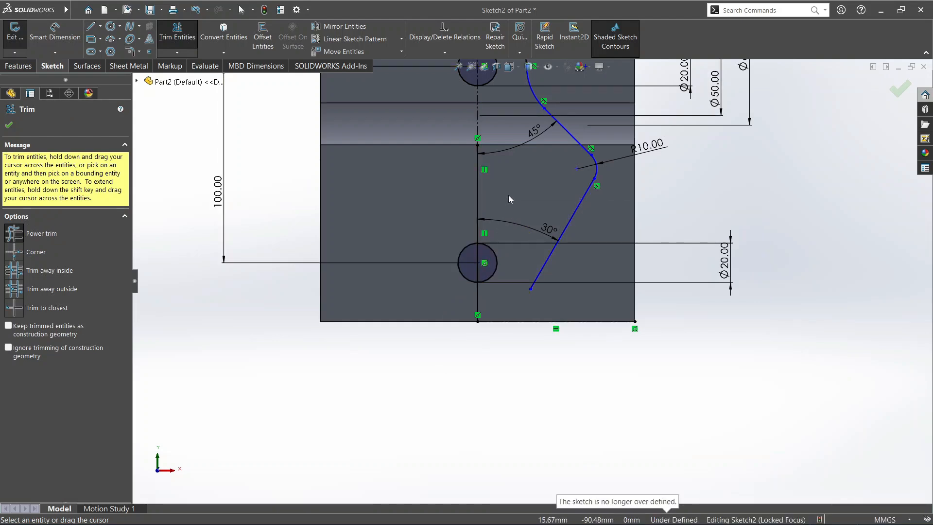
pyautogui.press('Escape')
pyautogui.hotkey('ctrl', 'z')
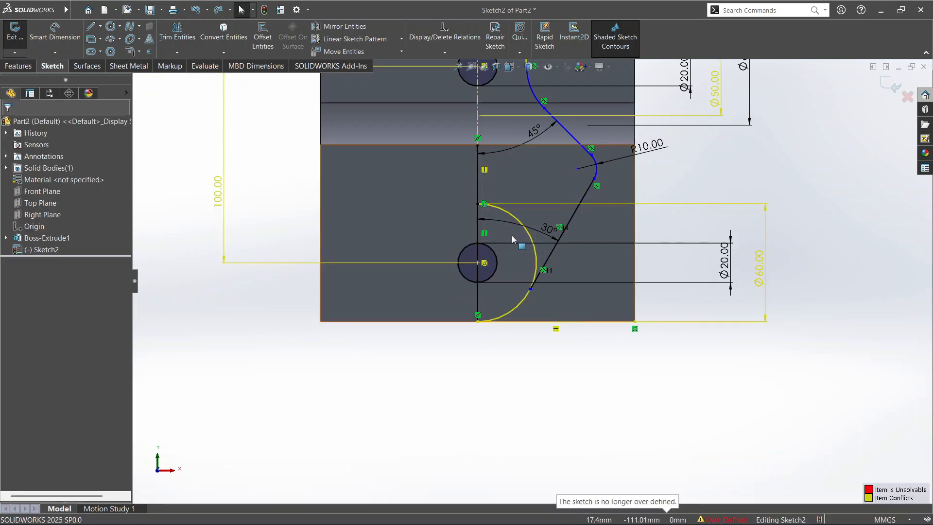
pyautogui.hotkey('ctrl', 'z')
# - Delete the slanted line between the R10 arc and the lower Ø60 circle, together with its 30° dimension
pyautogui.scroll(-5, 530, 288)
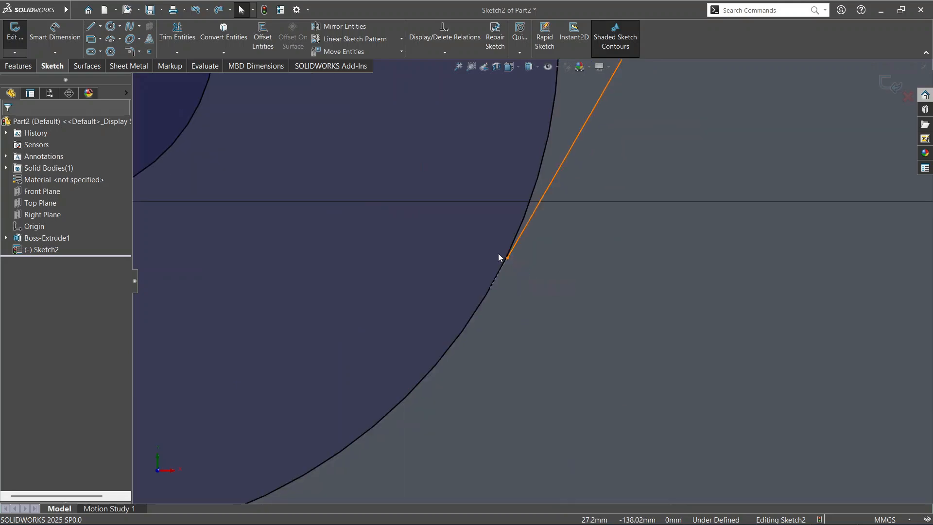
pyautogui.click(511, 253)
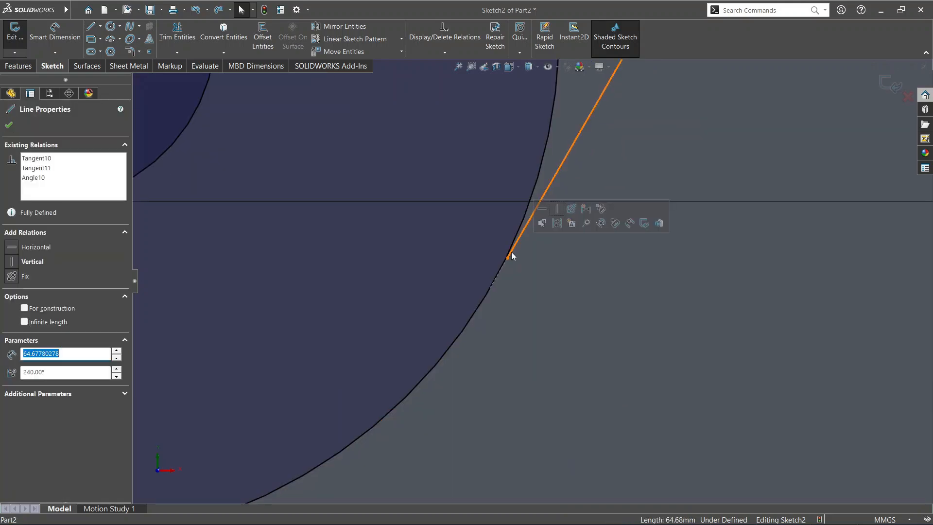
pyautogui.keyDown('ctrl'); pyautogui.click(504, 263); pyautogui.keyUp('ctrl')
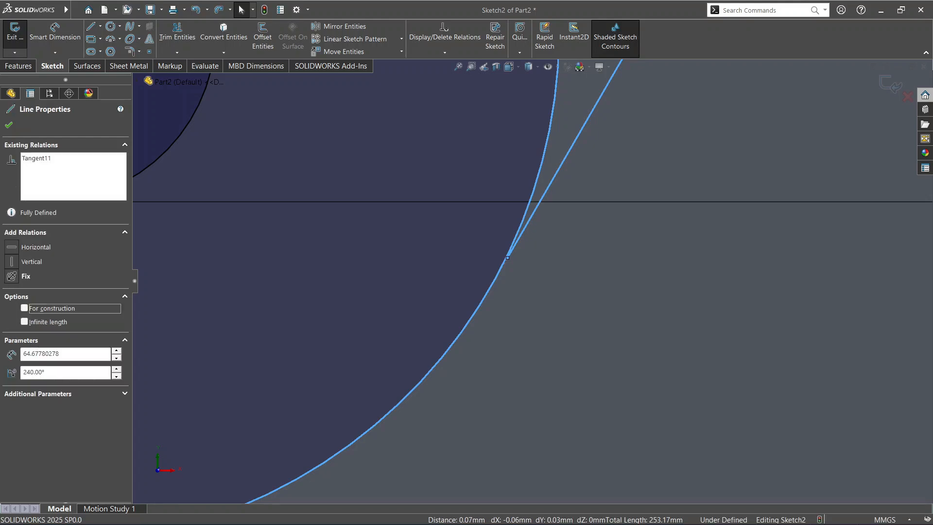
pyautogui.scroll(6, 521, 235)
pyautogui.click(520, 486)
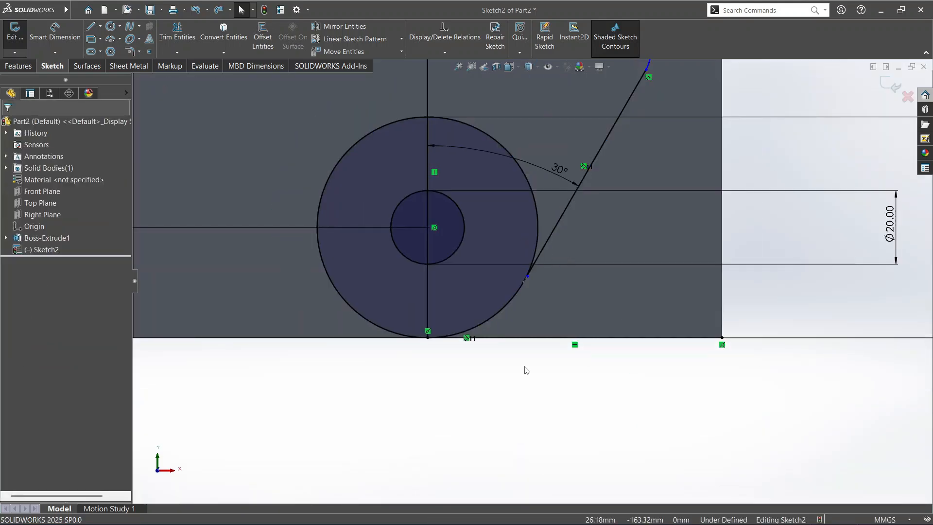
pyautogui.click(551, 246)
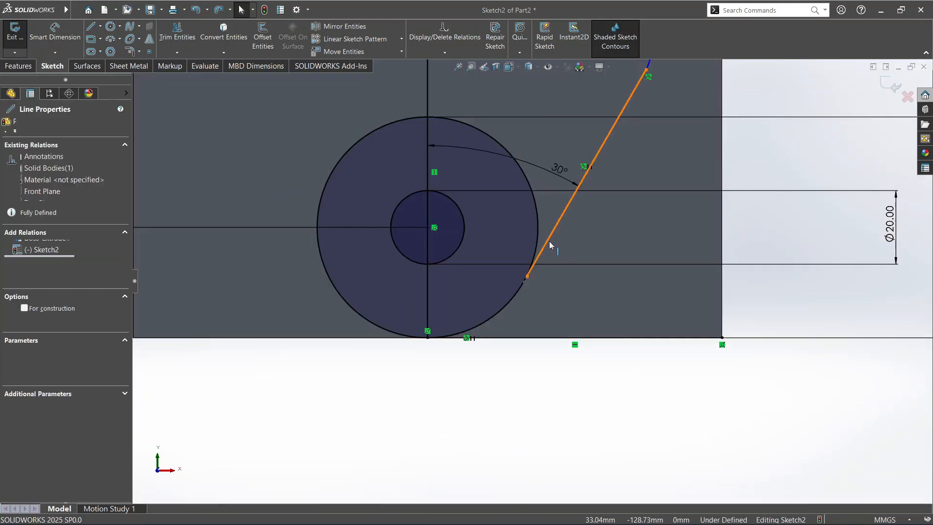
pyautogui.press('Delete')
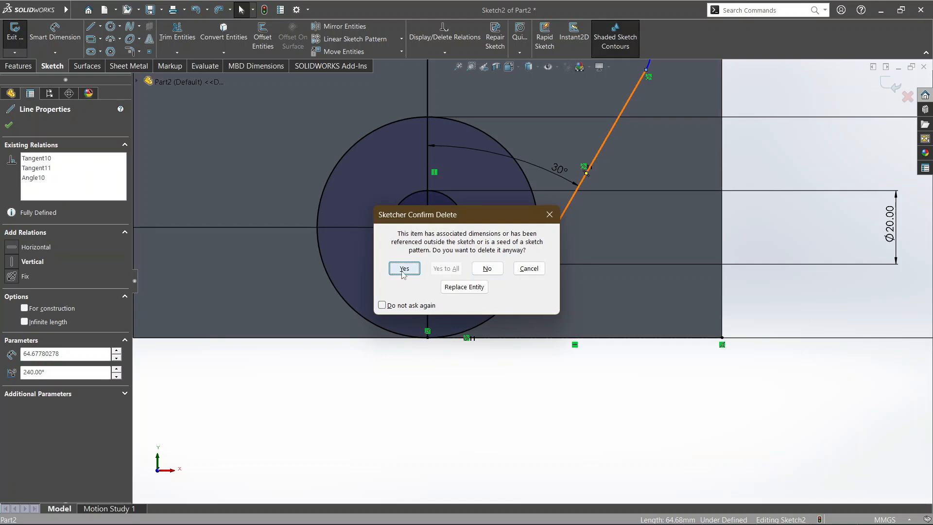
pyautogui.click(403, 269)
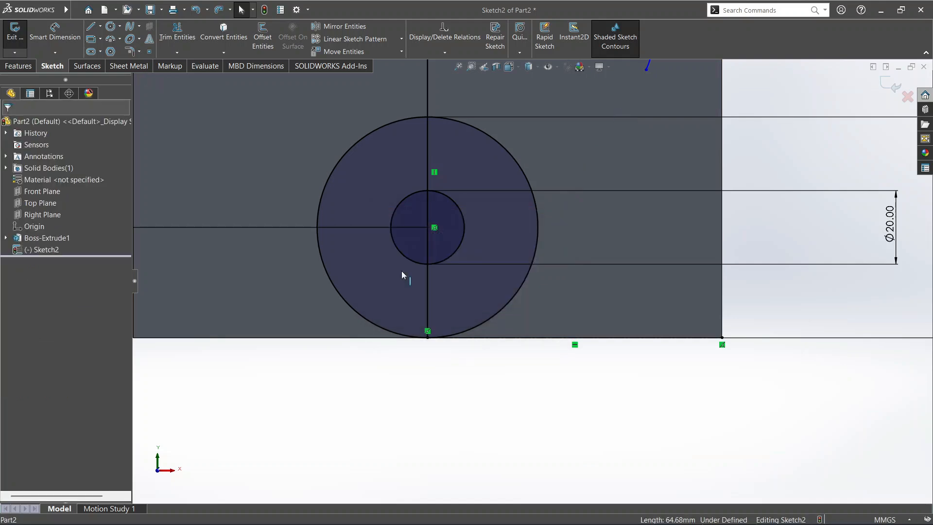
# - Draw a line about 66.7 mm long, tangent to the lower Ø60 circle, up to the lower end of the R10 arc
pyautogui.press('l')
pyautogui.click(537, 273)
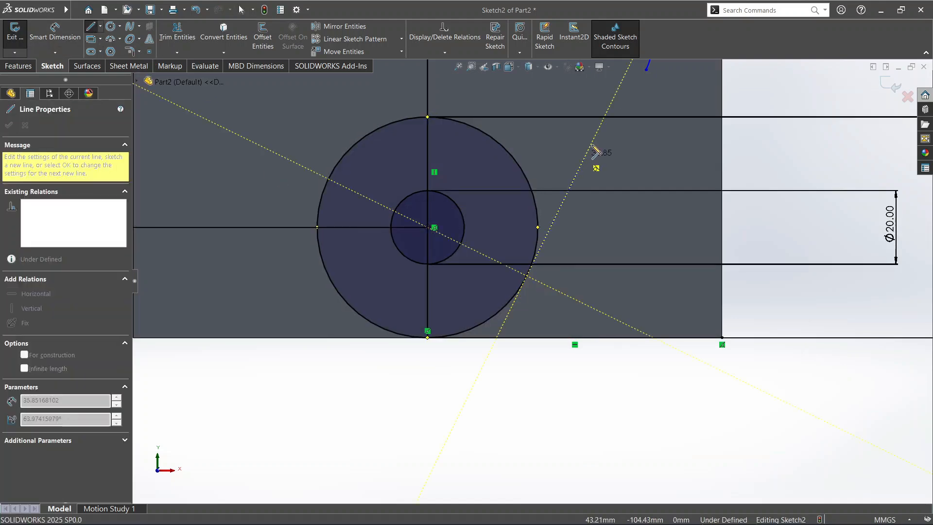
pyautogui.click(646, 69)
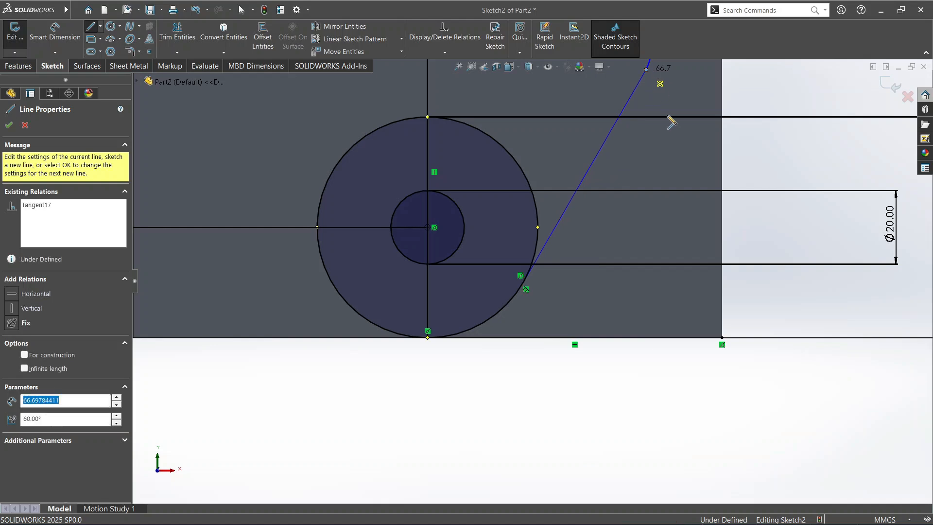
pyautogui.scroll(3, 775, 165)
pyautogui.press('Escape')
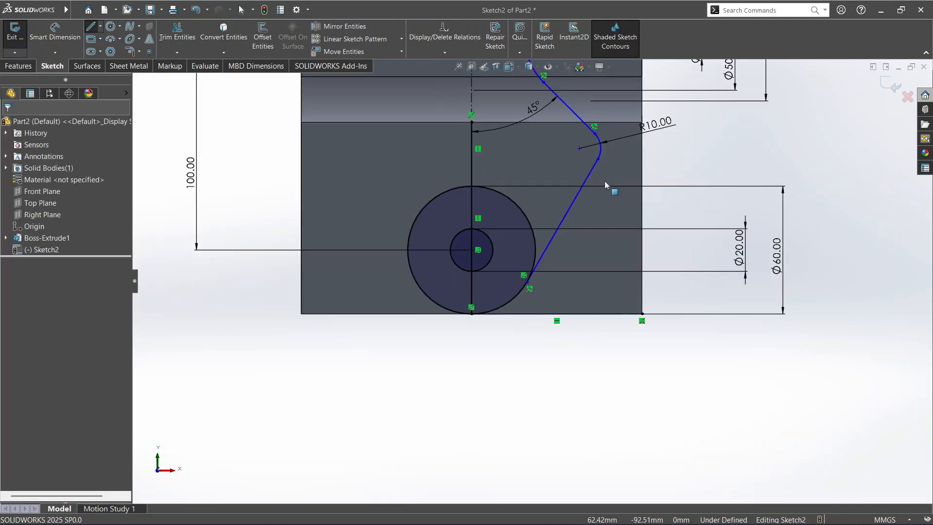
# - Make the new slanted line tangent to the R10 arc
pyautogui.click(598, 160)
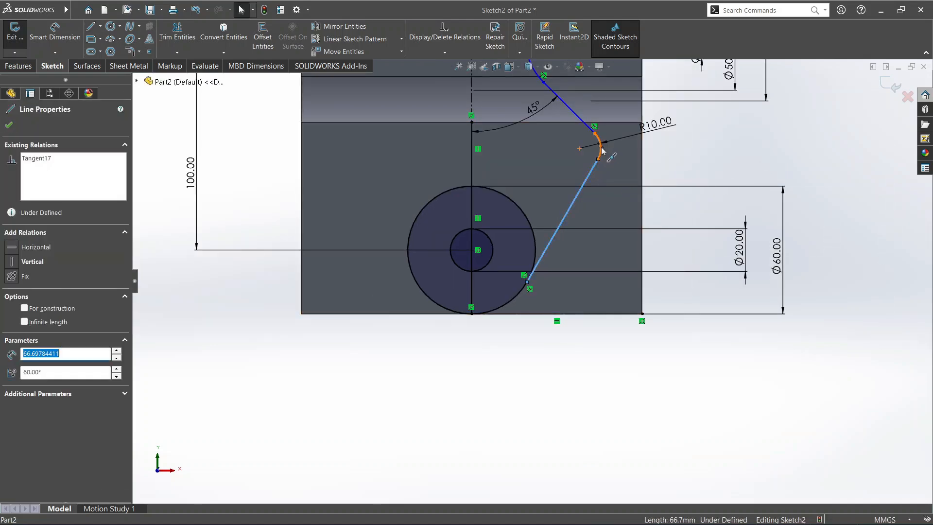
pyautogui.keyDown('ctrl'); pyautogui.click(601, 146); pyautogui.keyUp('ctrl')
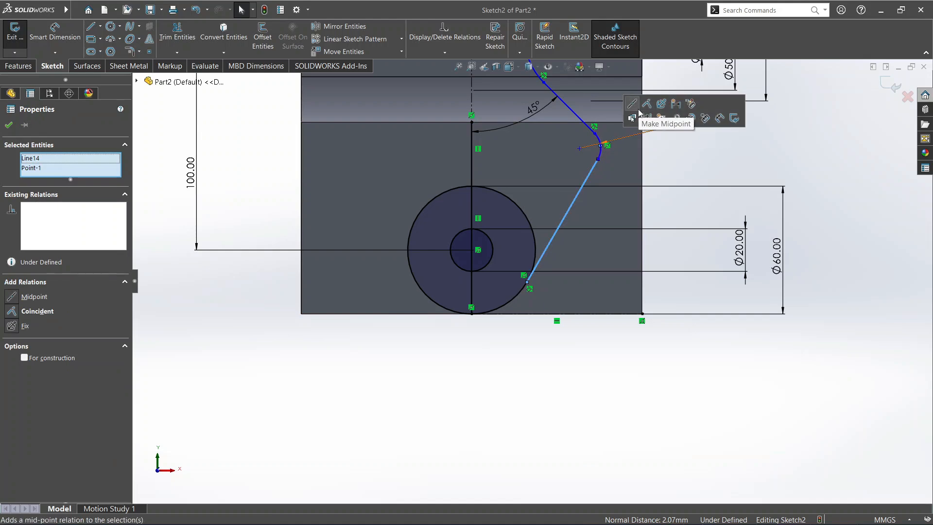
pyautogui.click(631, 169)
pyautogui.scroll(-4, 544, 167)
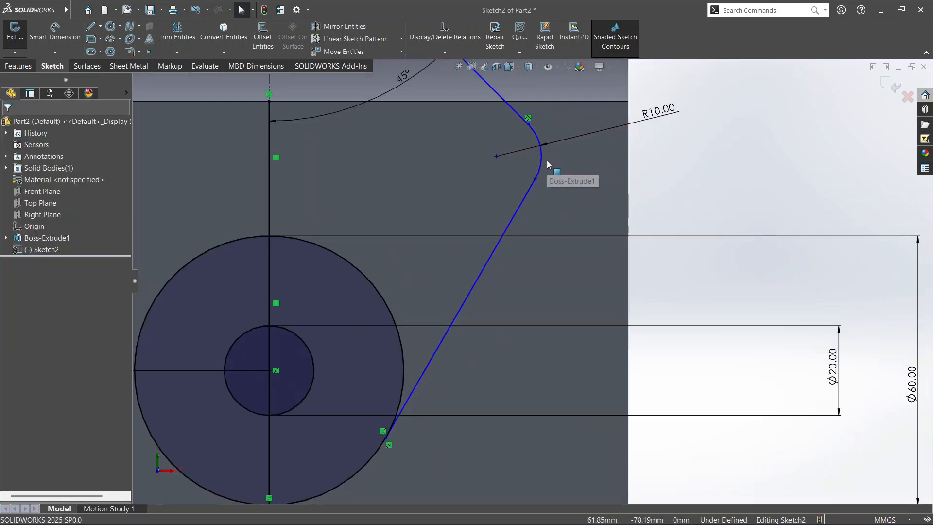
pyautogui.click(542, 165)
pyautogui.keyDown('ctrl'); pyautogui.click(526, 200); pyautogui.keyUp('ctrl')
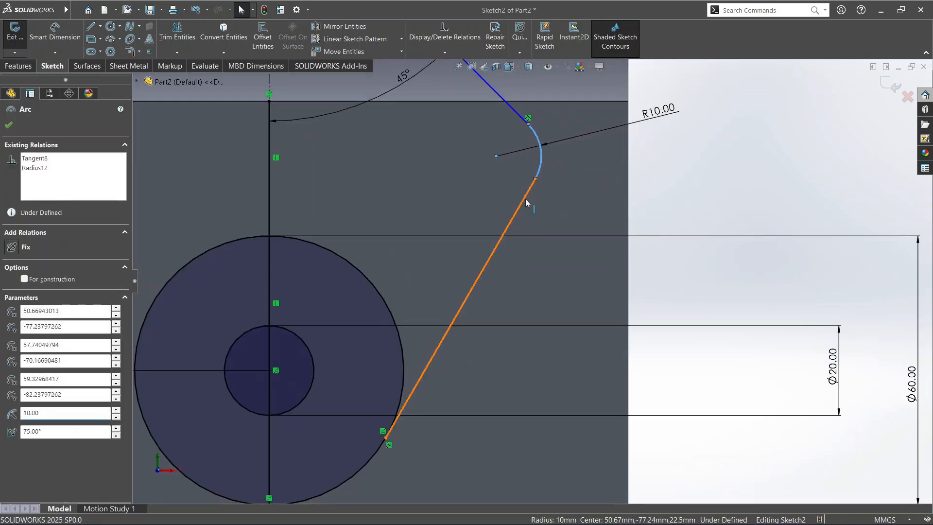
pyautogui.click(556, 156)
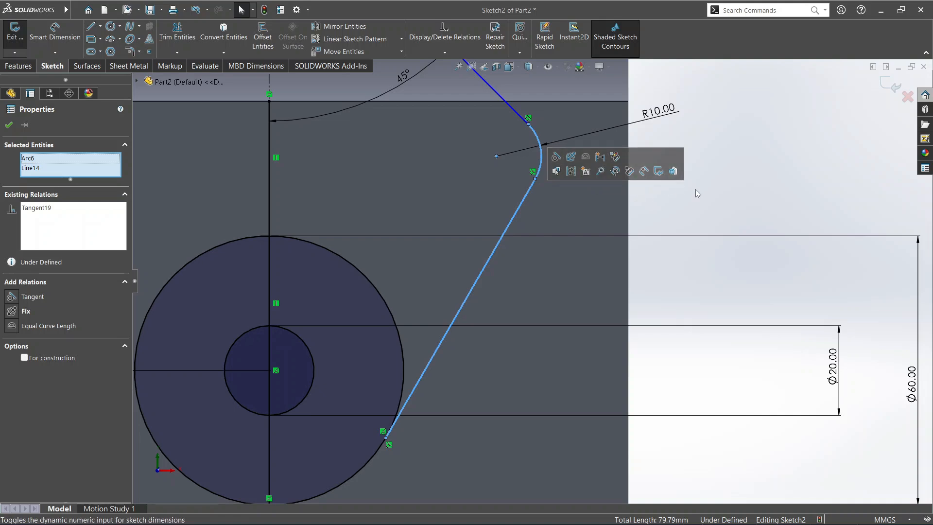
pyautogui.click(767, 195)
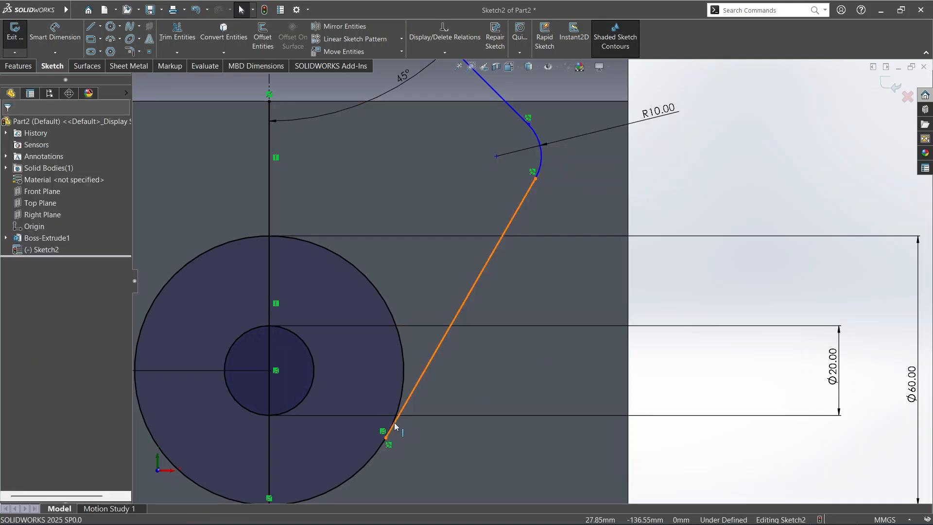
# - Dimension the angle between the vertical line and the new slanted line as 30°
pyautogui.click(54, 33)
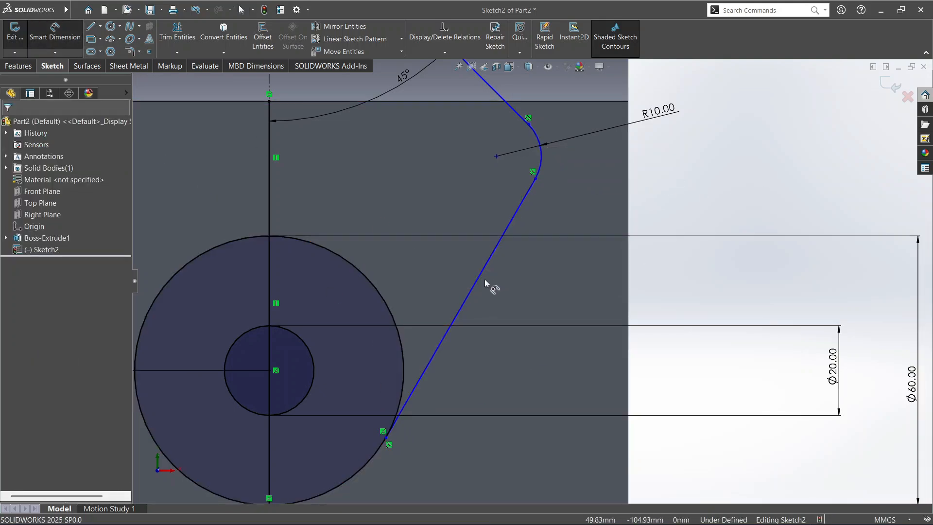
pyautogui.click(270, 203)
pyautogui.click(369, 235)
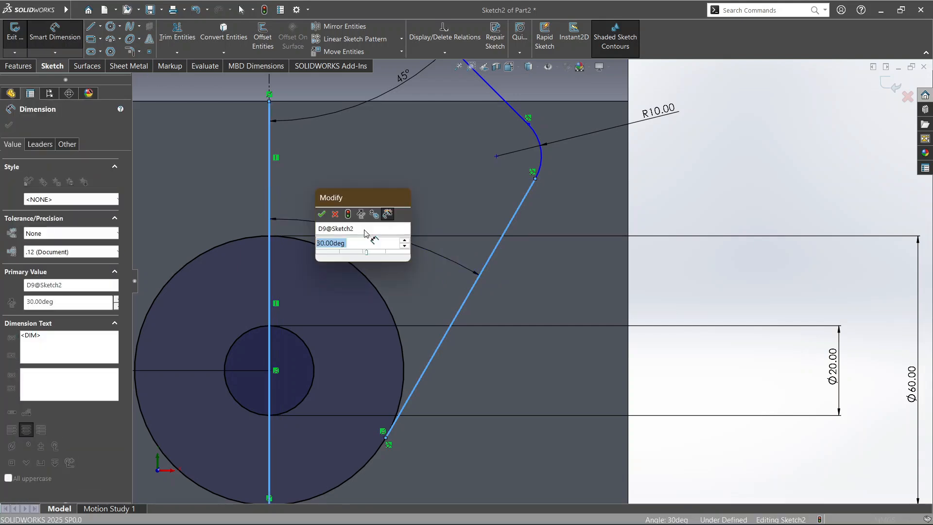
pyautogui.write('30')
pyautogui.press('Return')
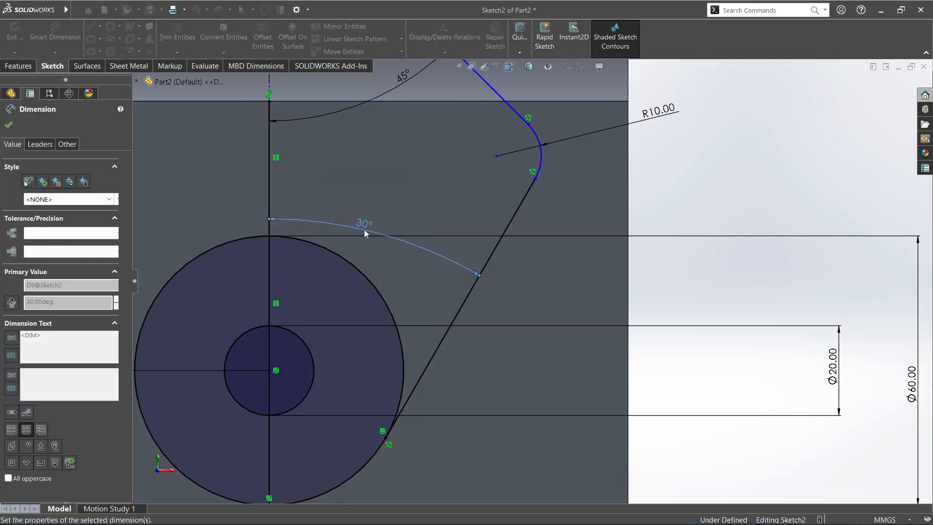
pyautogui.click(9, 125)
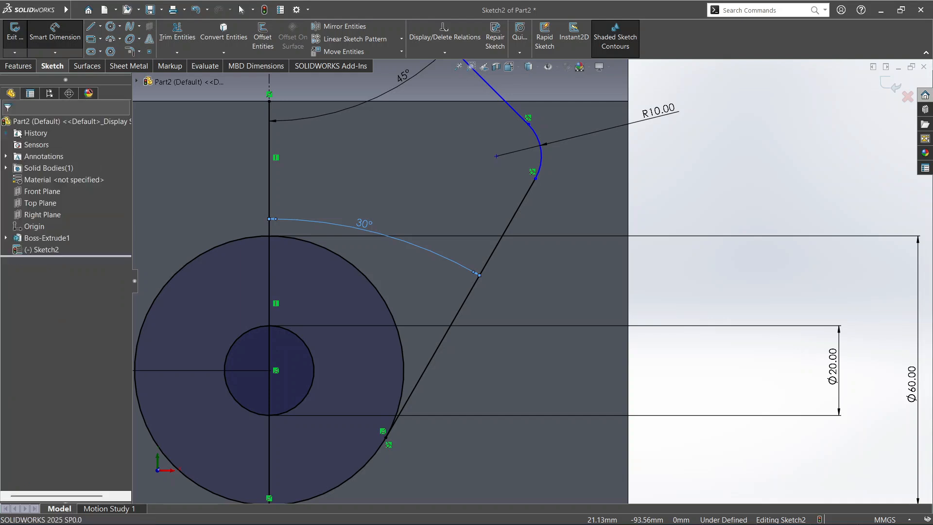
pyautogui.press('Escape')
# - Trim the lower Ø60 circle's left half and its right arc above the tangent point, keeping the lower right arc
pyautogui.scroll(3, 561, 200)
pyautogui.scroll(-2, 482, 310)
pyautogui.scroll(1, 468, 320)
pyautogui.scroll(1, 468, 320)
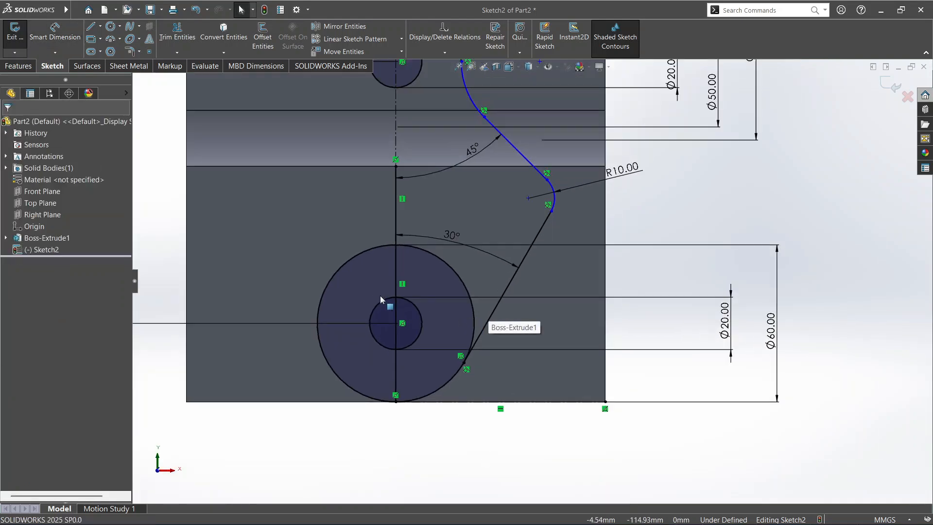
pyautogui.click(177, 34)
pyautogui.moveTo(317, 264); pyautogui.dragTo(351, 302)
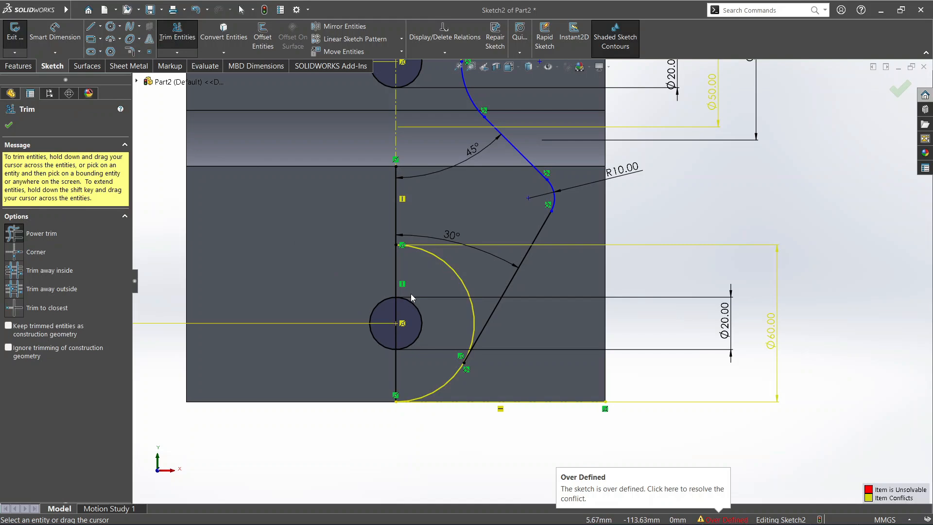
pyautogui.moveTo(410, 294); pyautogui.dragTo(453, 253)
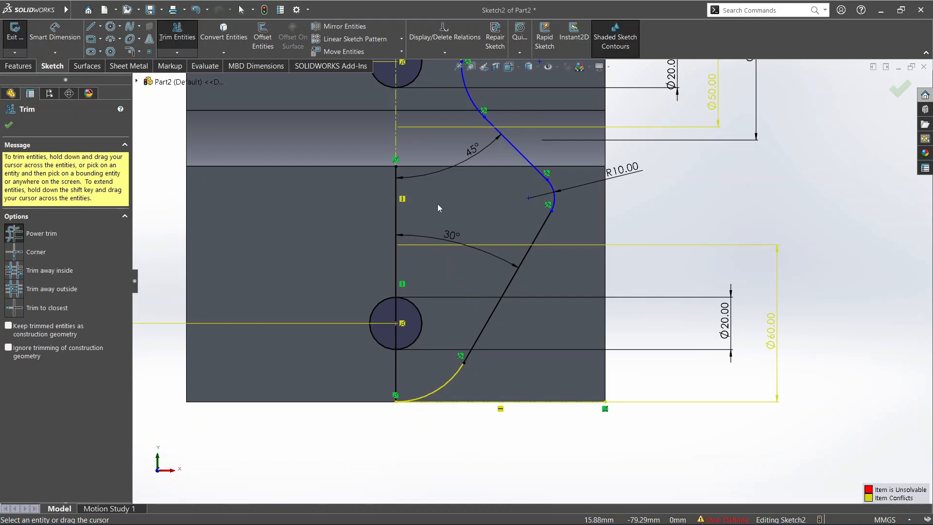
# - Trim away all segments of the solid vertical line and the horizontal centreline along the block's bottom edge
pyautogui.moveTo(437, 203); pyautogui.dragTo(369, 218)
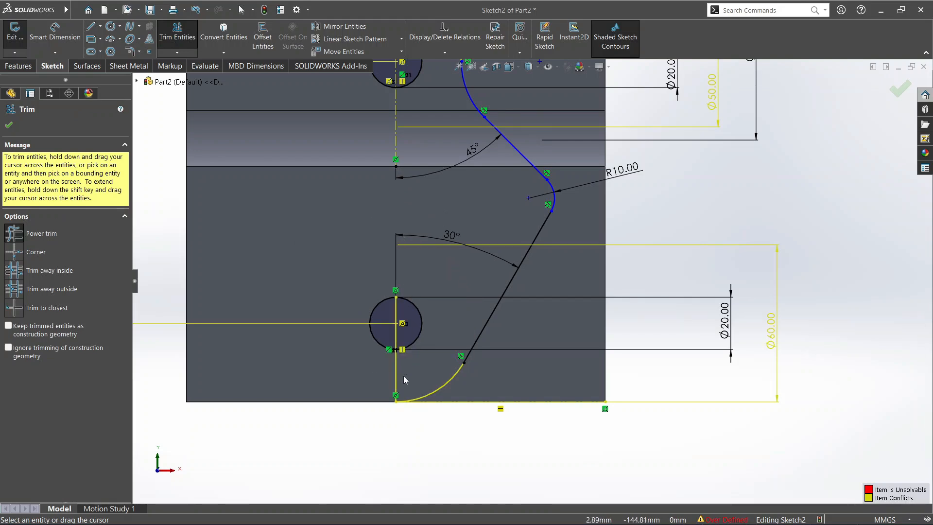
pyautogui.moveTo(421, 371); pyautogui.dragTo(428, 371)
pyautogui.moveTo(471, 419); pyautogui.dragTo(494, 382)
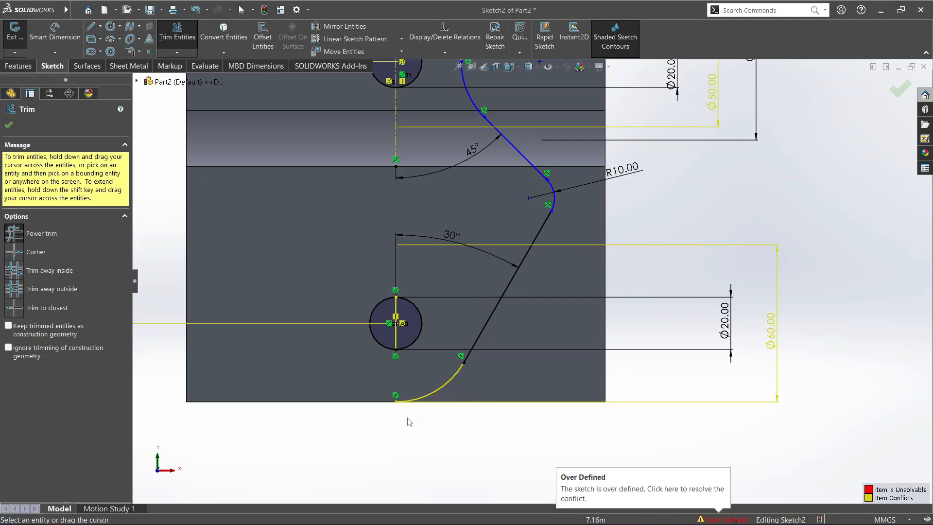
pyautogui.moveTo(403, 334); pyautogui.dragTo(393, 332)
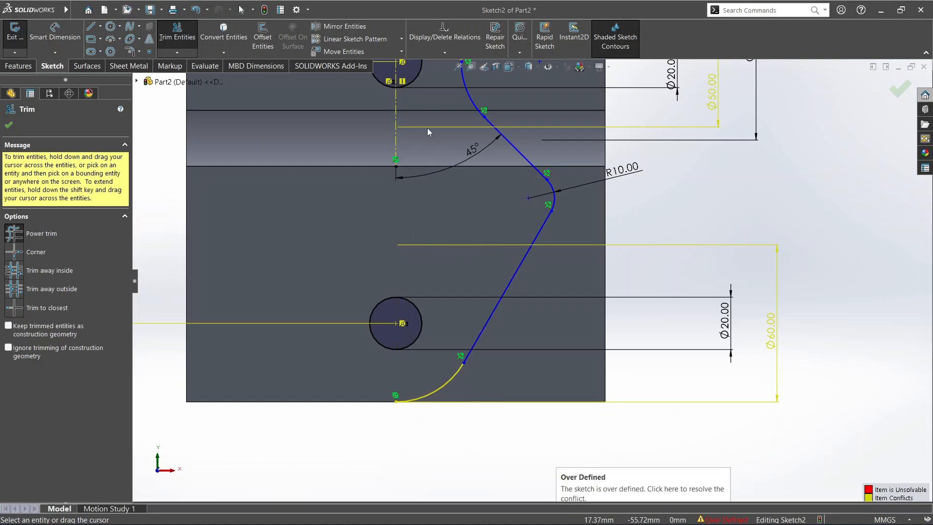
# - Delete the sketch relation at the bottom end point of the lower arc to resolve the over-defined sketch
pyautogui.scroll(-5, 444, 411)
pyautogui.scroll(-2, 465, 313)
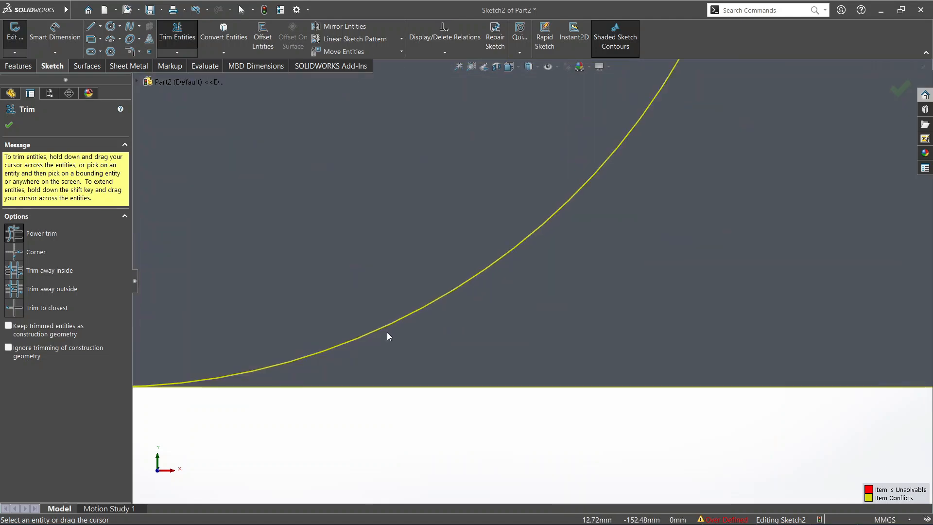
pyautogui.scroll(1, 384, 333)
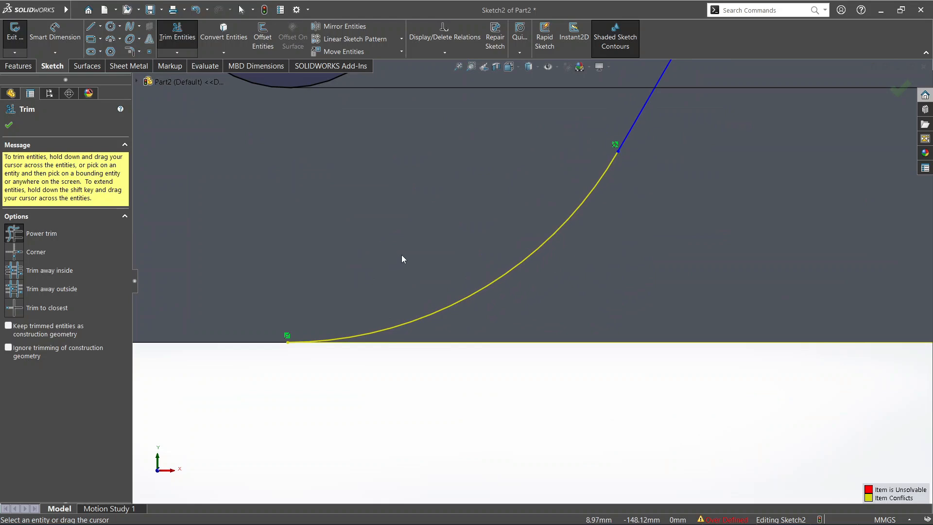
pyautogui.press('Escape')
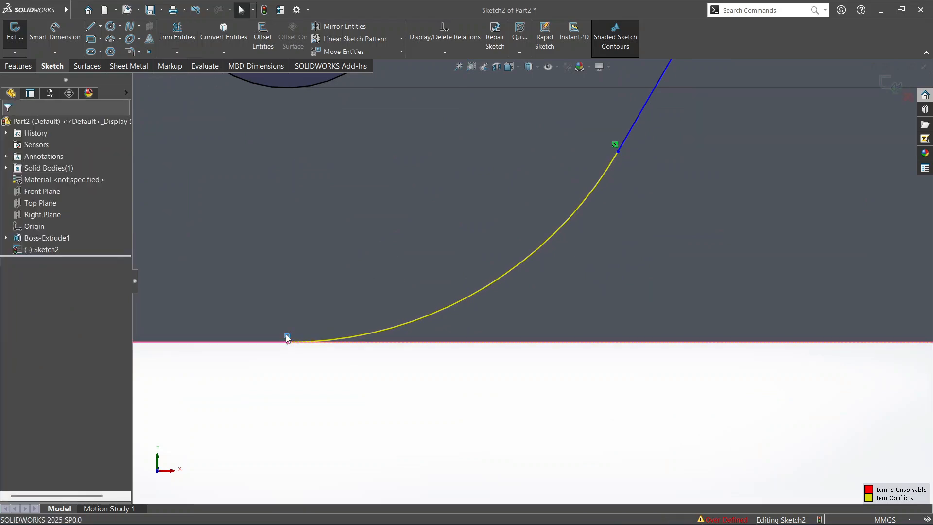
pyautogui.scroll(5, 308, 350)
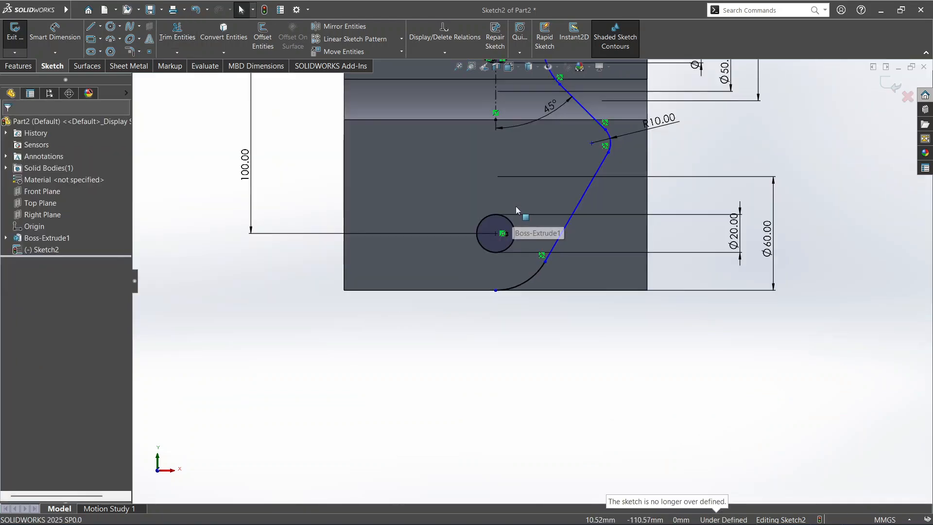
pyautogui.scroll(-4, 527, 182)
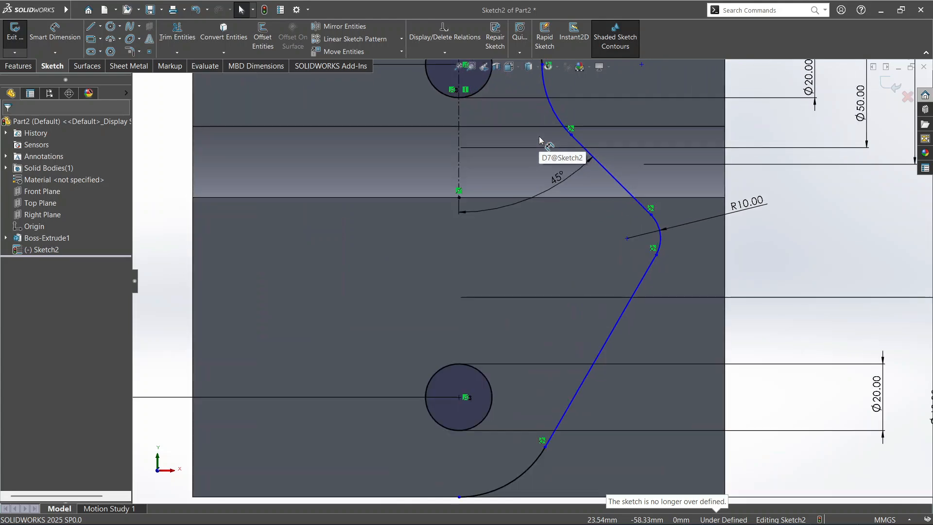
pyautogui.scroll(3, 502, 227)
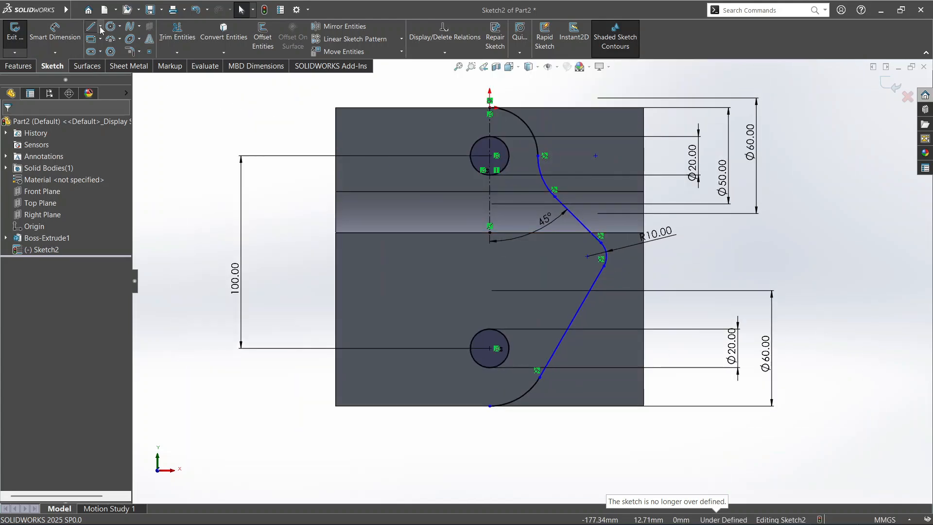
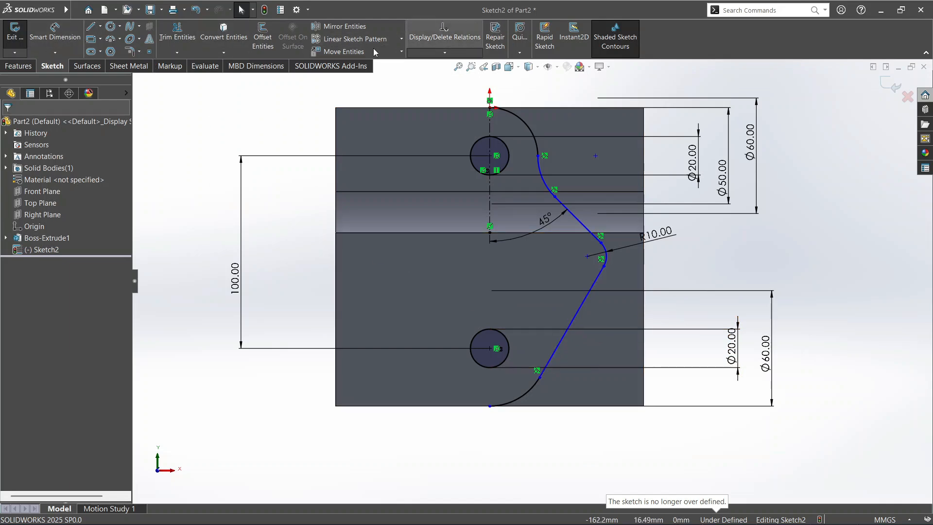
# - Mirror the right half outline, together with both hole circles, about the vertical centreline to complete the closed profile
pyautogui.click(345, 27)
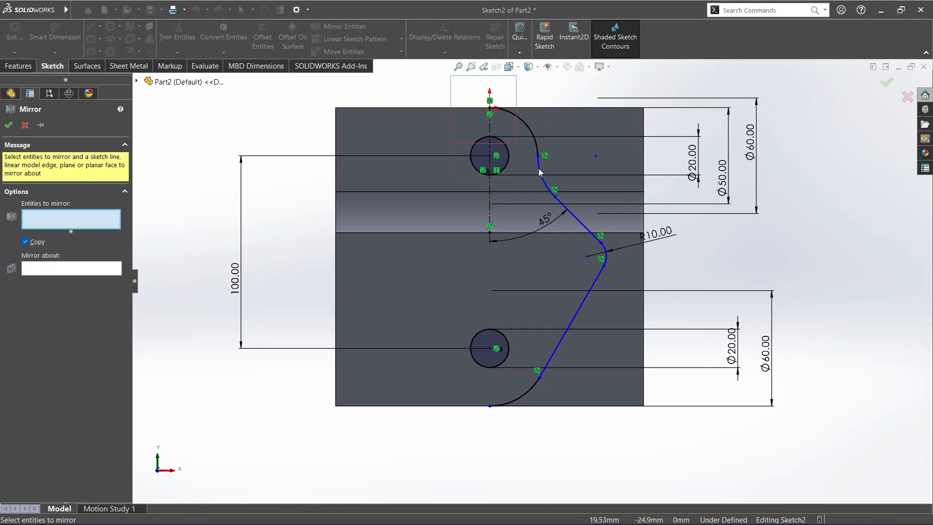
pyautogui.moveTo(452, 81); pyautogui.dragTo(637, 444)
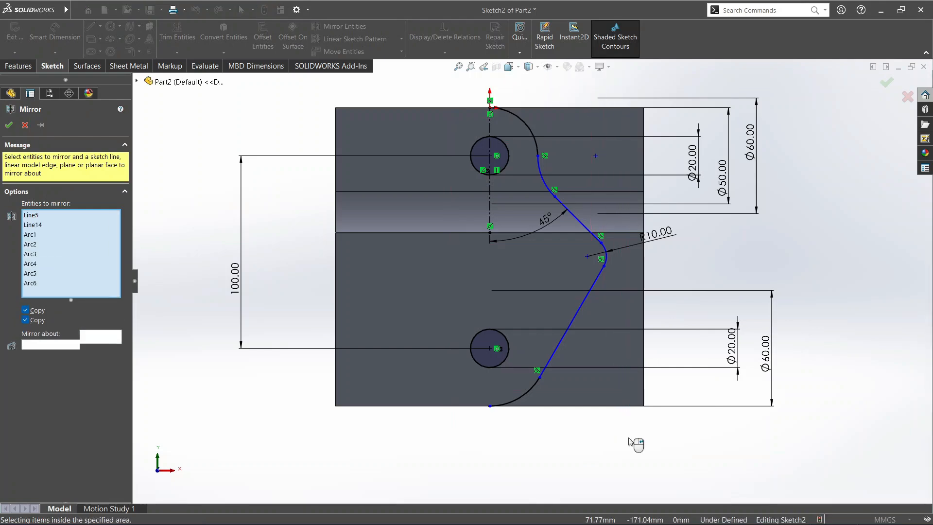
pyautogui.click(490, 204)
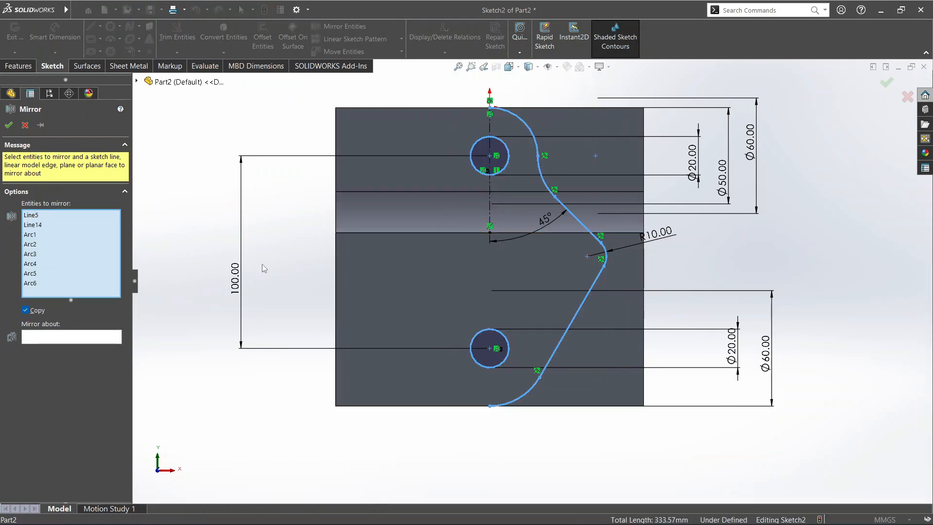
pyautogui.click(60, 339)
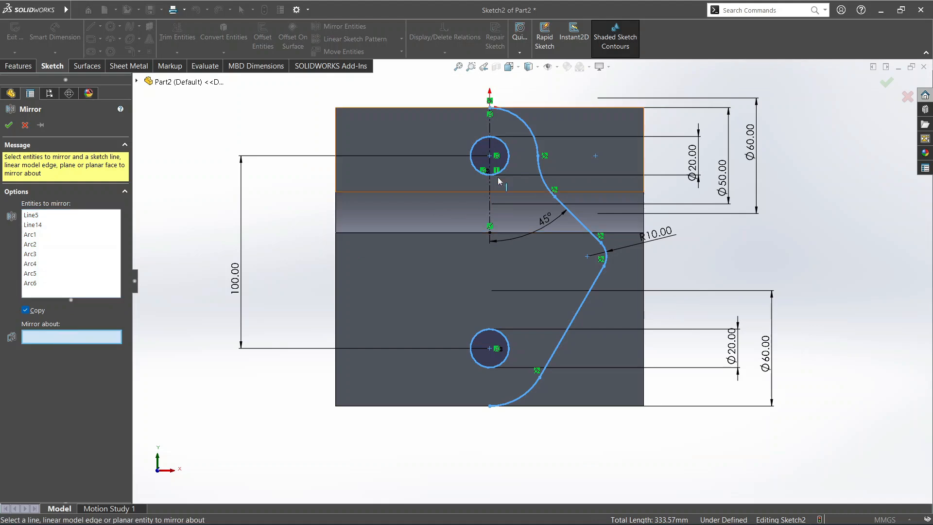
pyautogui.click(490, 209)
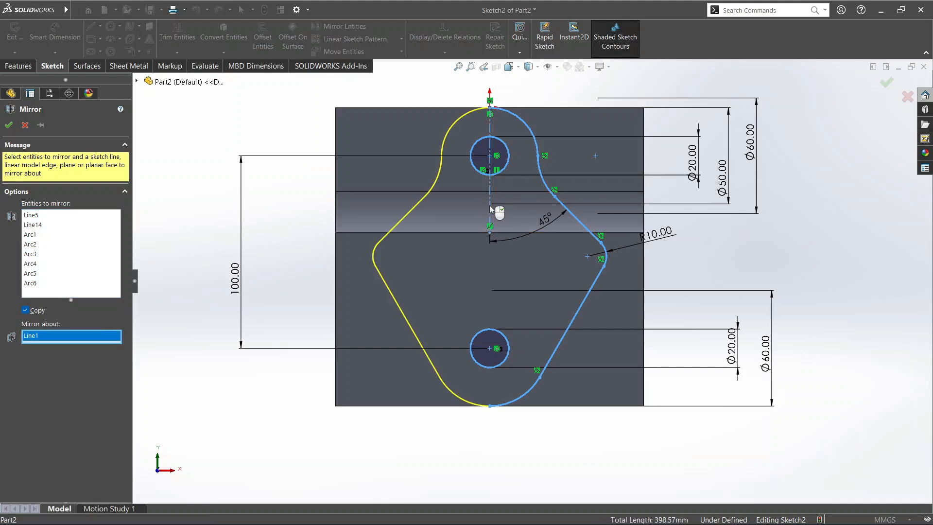
pyautogui.rightClick(491, 209)
# - Draw a vertical centreline from the lower hole's centre up to near the lower end of the existing centreline
pyautogui.scroll(-3, 564, 207)
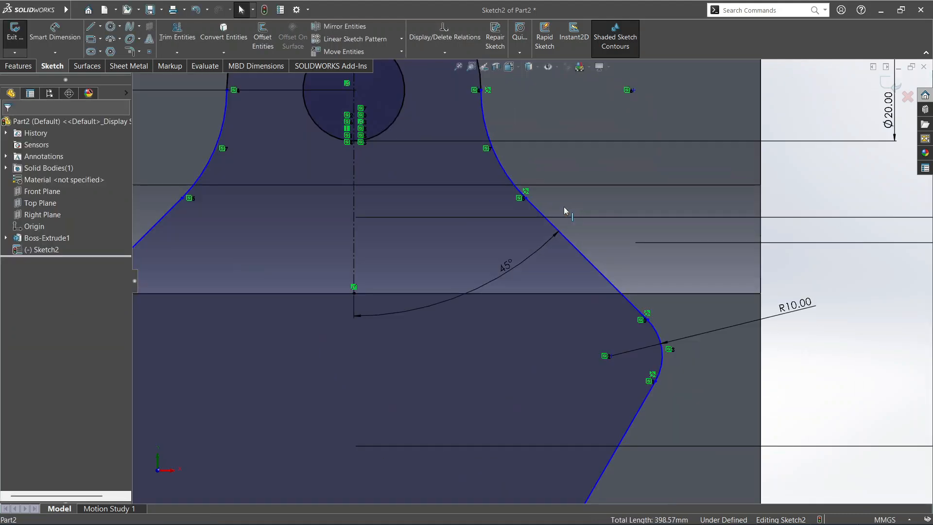
pyautogui.scroll(4, 528, 210)
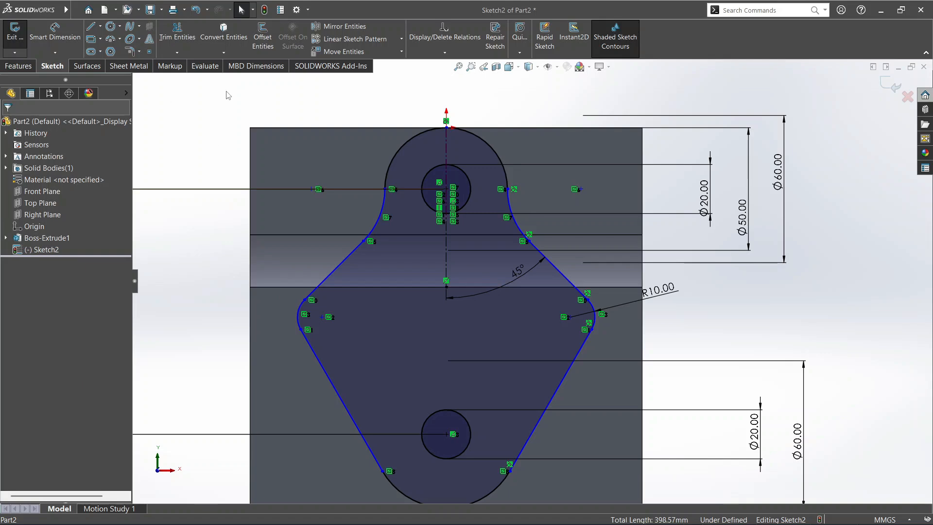
pyautogui.scroll(2, 234, 144)
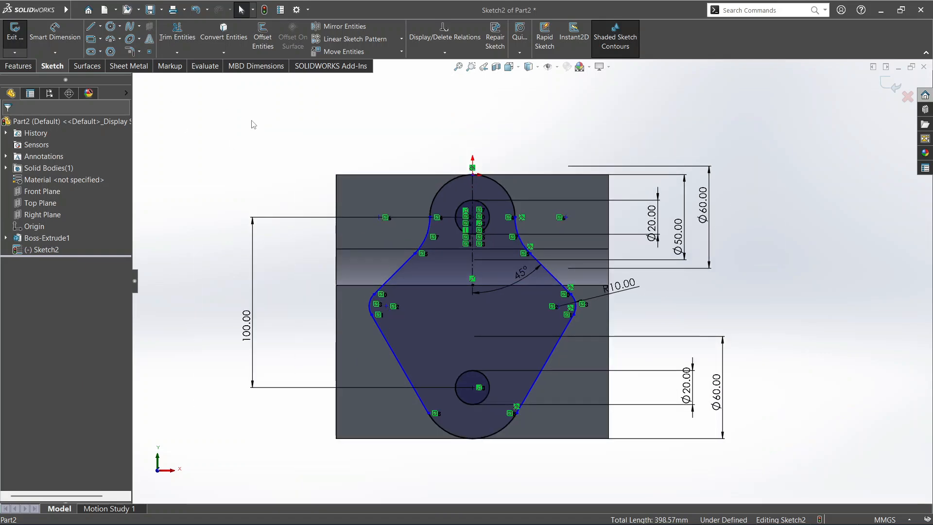
pyautogui.click(483, 346)
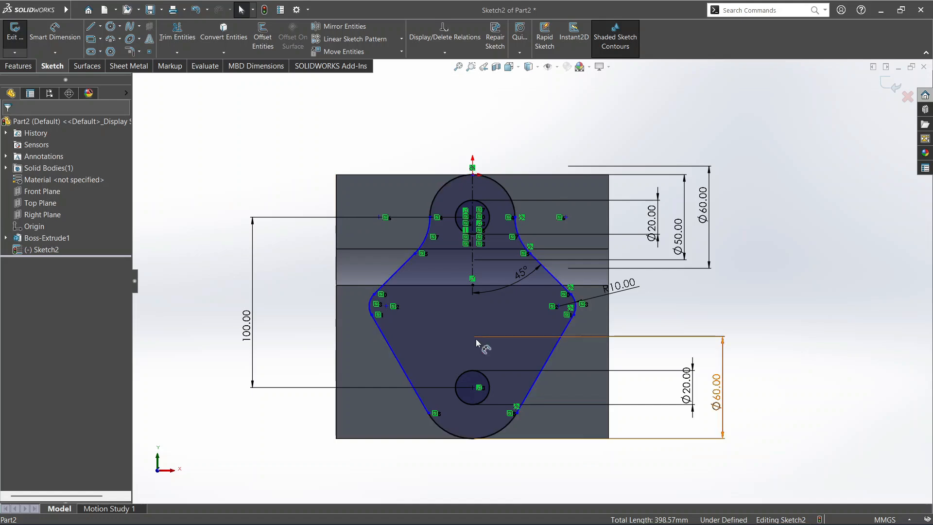
pyautogui.click(100, 27)
pyautogui.click(117, 38)
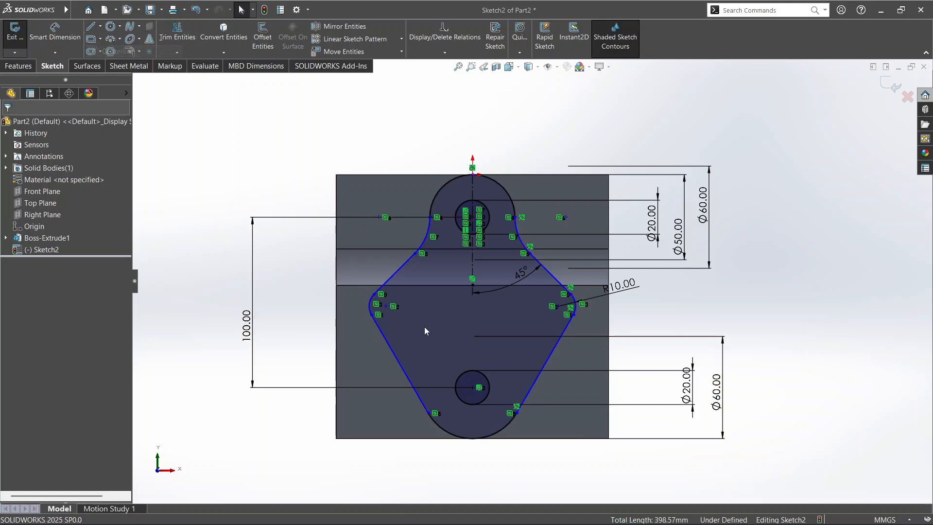
pyautogui.click(473, 387)
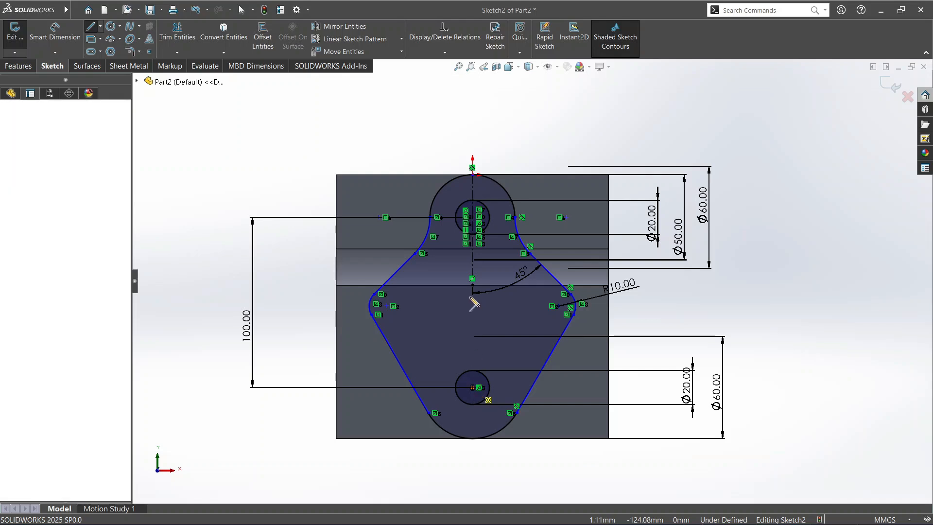
pyautogui.click(473, 290)
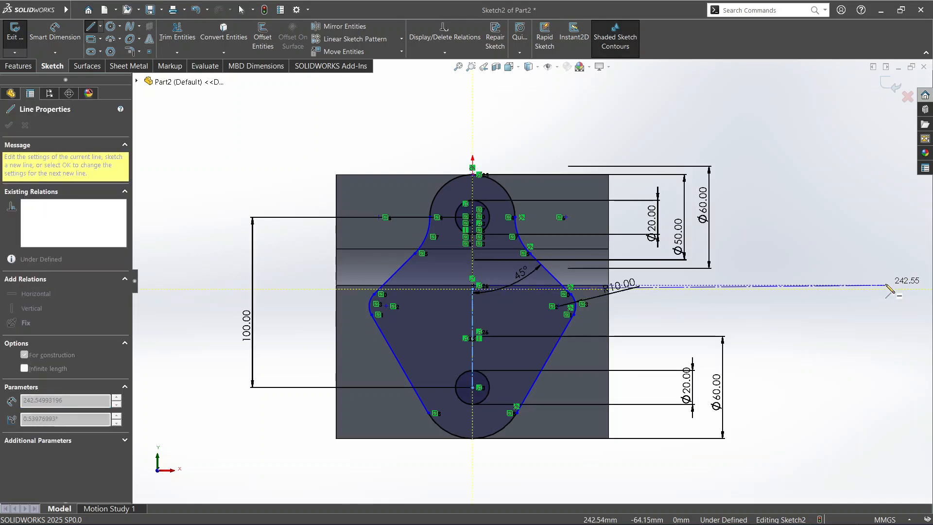
pyautogui.press('Escape')
# - Dimension the angle between the right lower slanted line and the new centreline as 30°
pyautogui.click(55, 33)
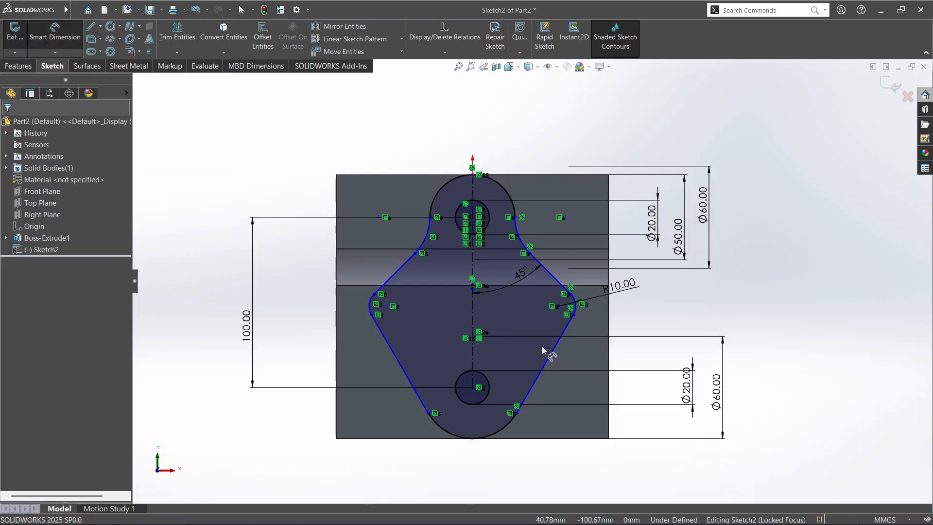
pyautogui.click(552, 351)
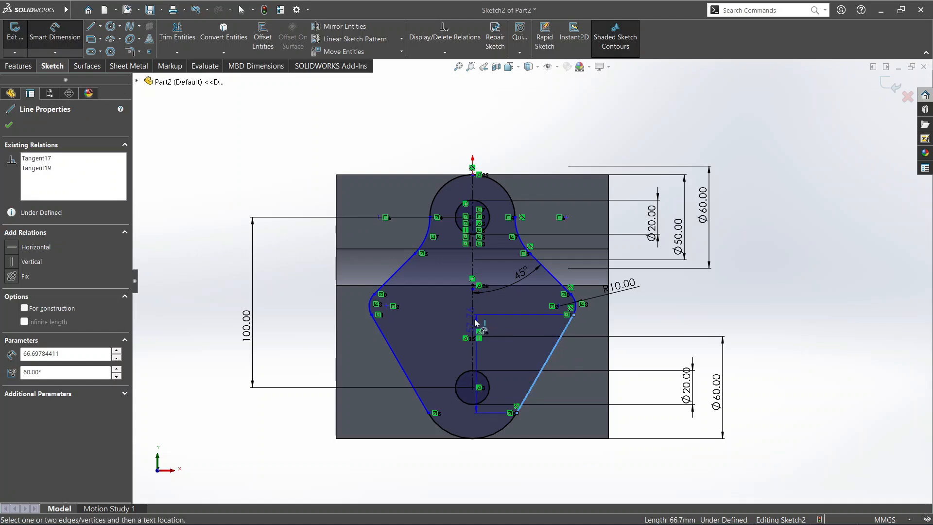
pyautogui.click(474, 322)
pyautogui.click(511, 324)
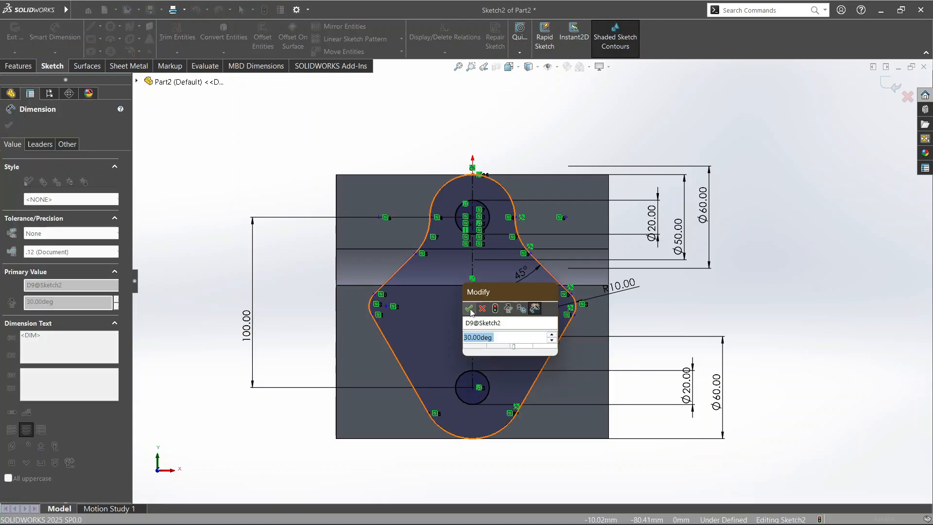
pyautogui.click(468, 308)
pyautogui.press('Escape')
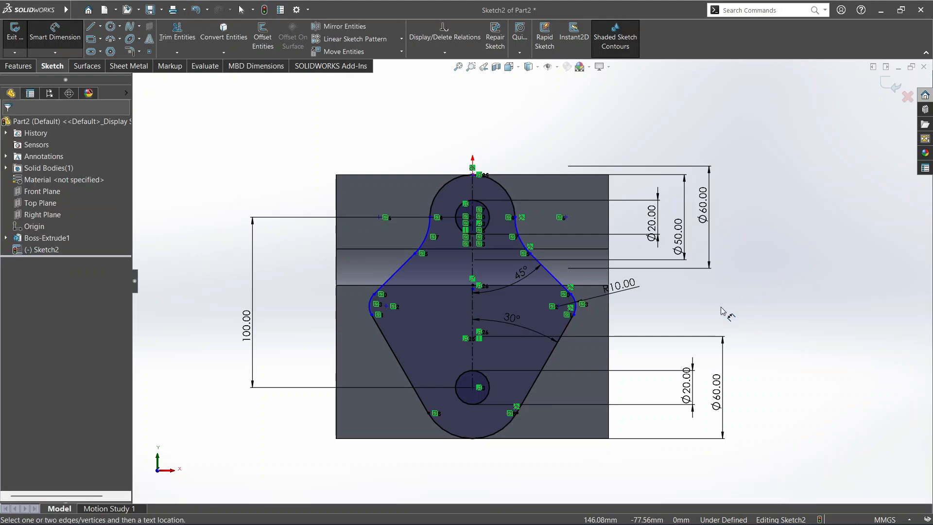
# - Cut-extrude the closed profile Through All with the side to cut flipped, removing the material outside the outline and inside the holes
pyautogui.scroll(-3, 471, 287)
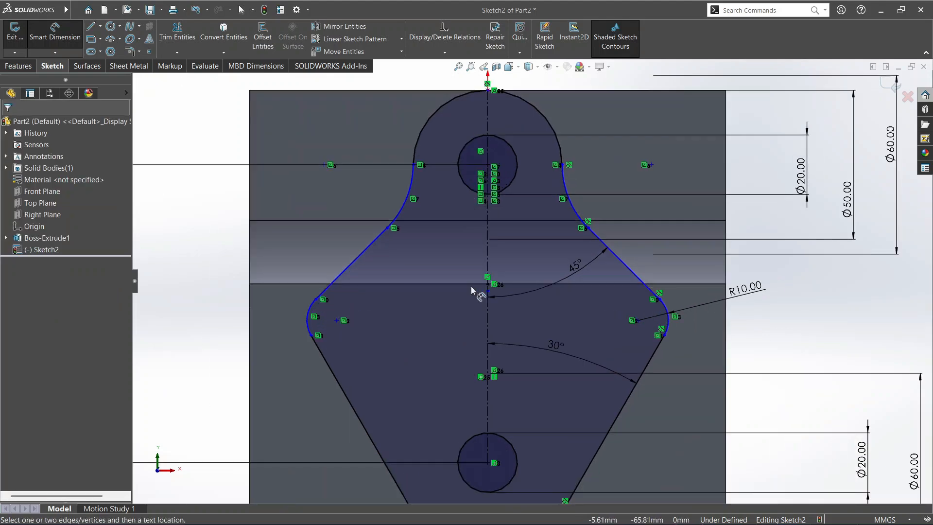
pyautogui.scroll(-4, 567, 185)
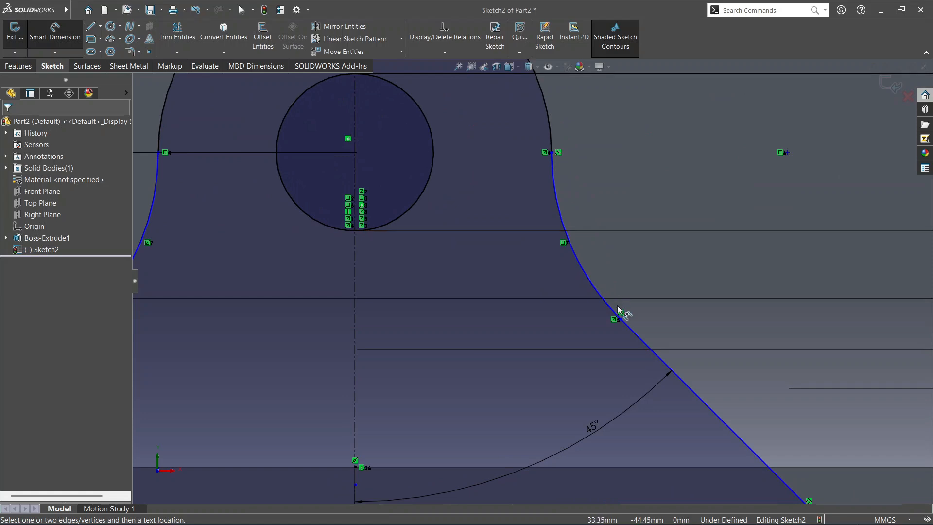
pyautogui.scroll(7, 616, 305)
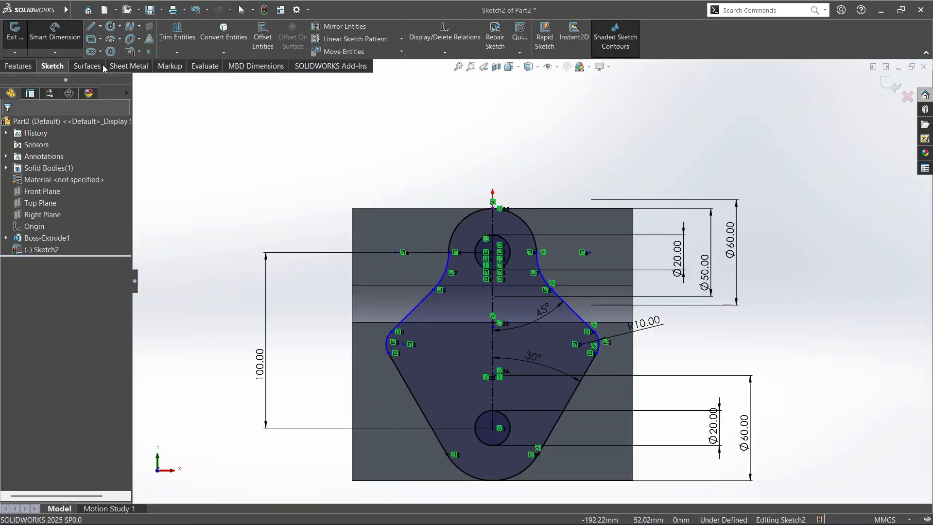
pyautogui.click(19, 66)
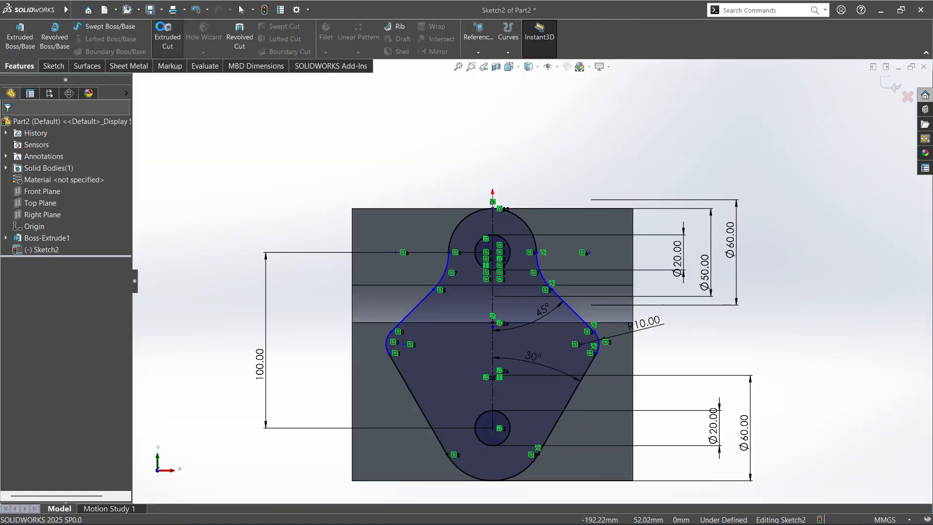
pyautogui.click(168, 34)
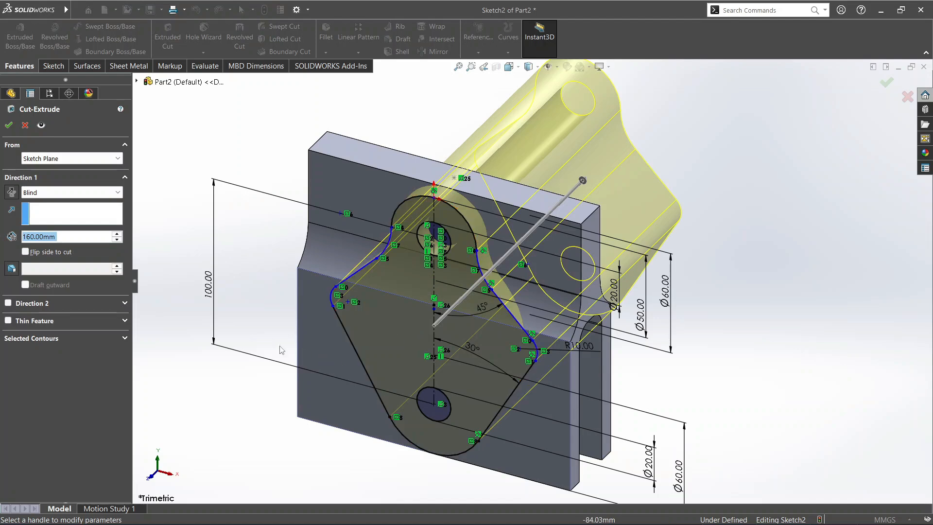
pyautogui.click(25, 252)
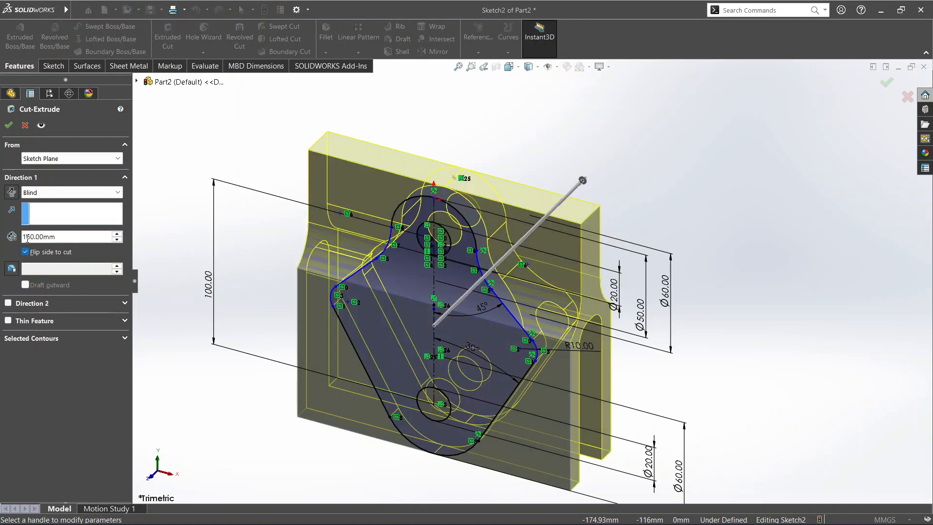
pyautogui.click(45, 193)
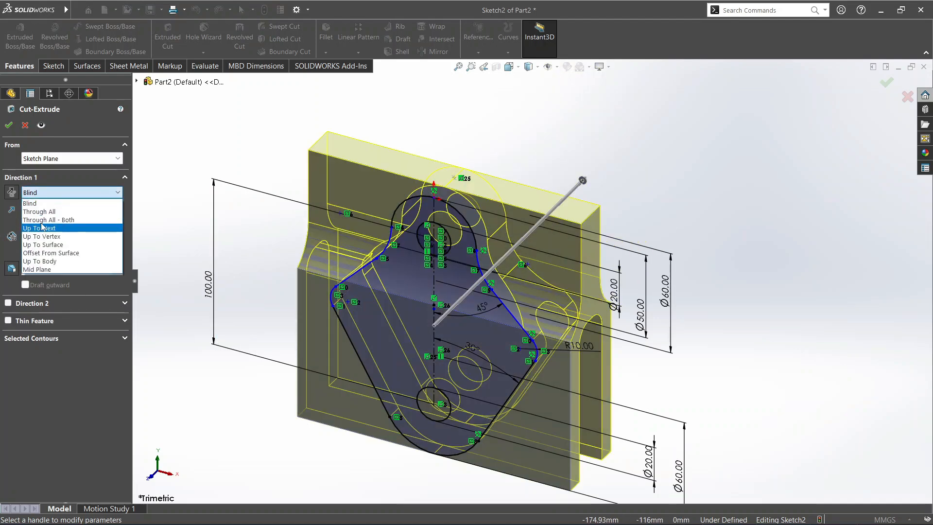
pyautogui.click(39, 211)
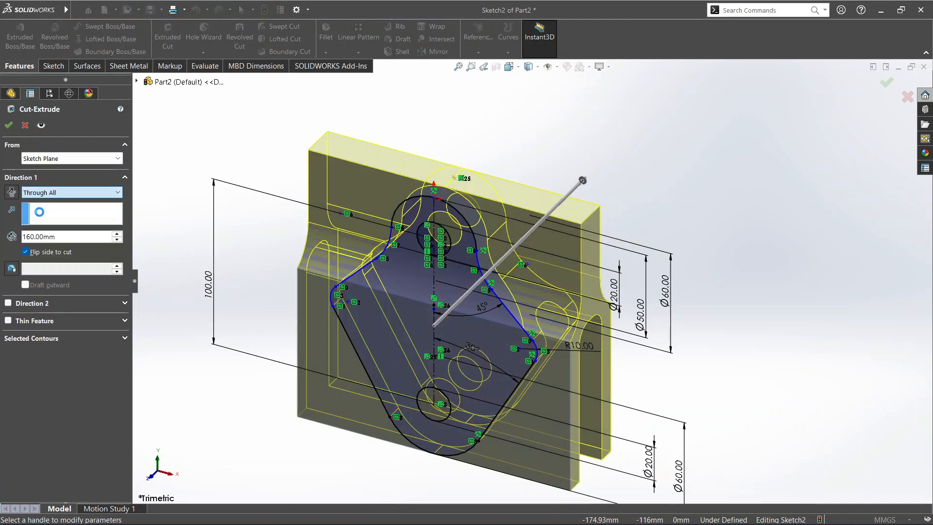
pyautogui.click(9, 125)
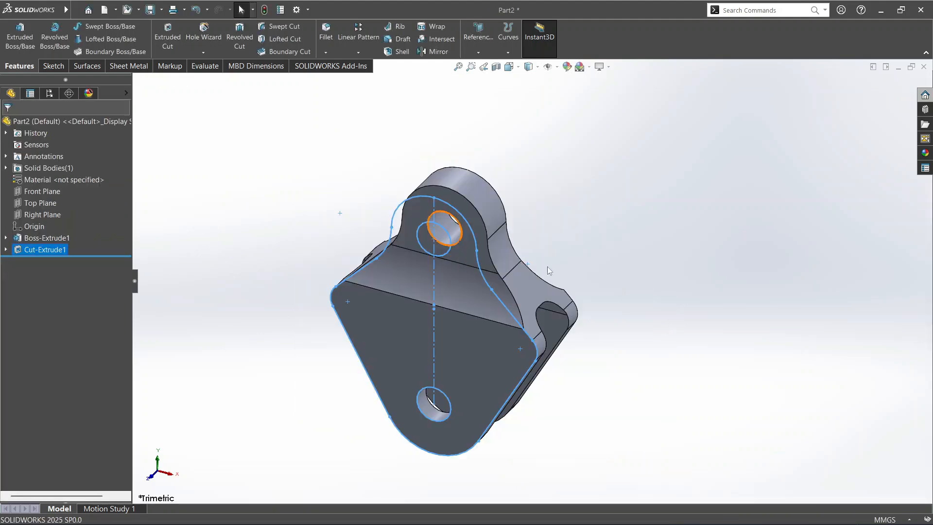
# - Examine the cut bracket from the front and set its view to Isometric
pyautogui.click(666, 358)
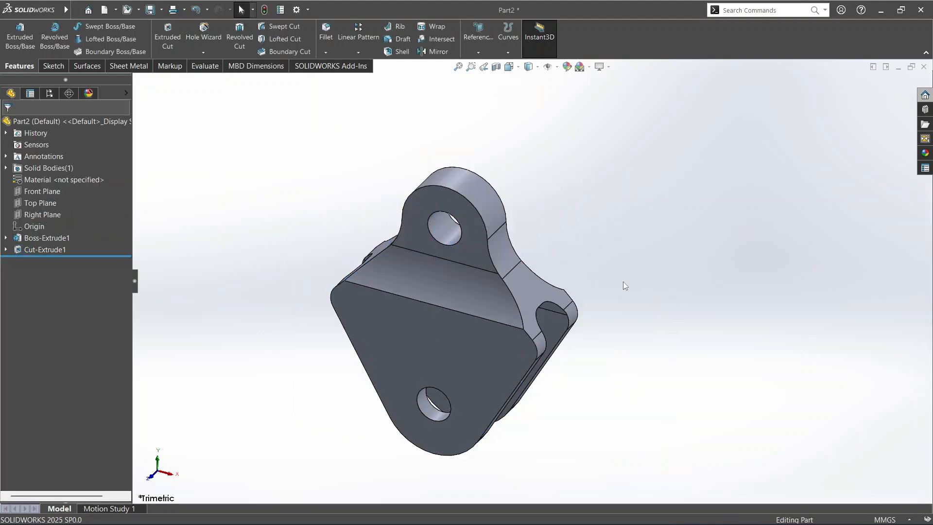
pyautogui.press('Right')
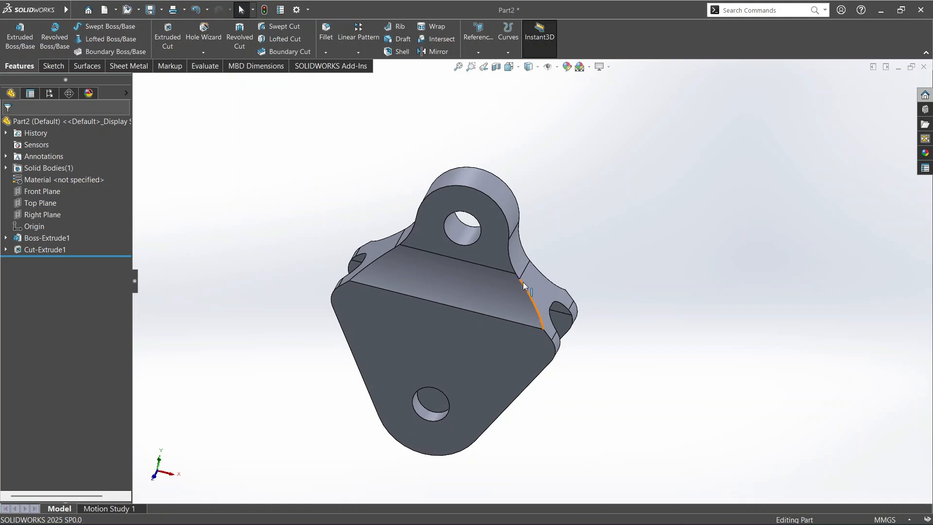
pyautogui.press('space')
pyautogui.click(387, 362)
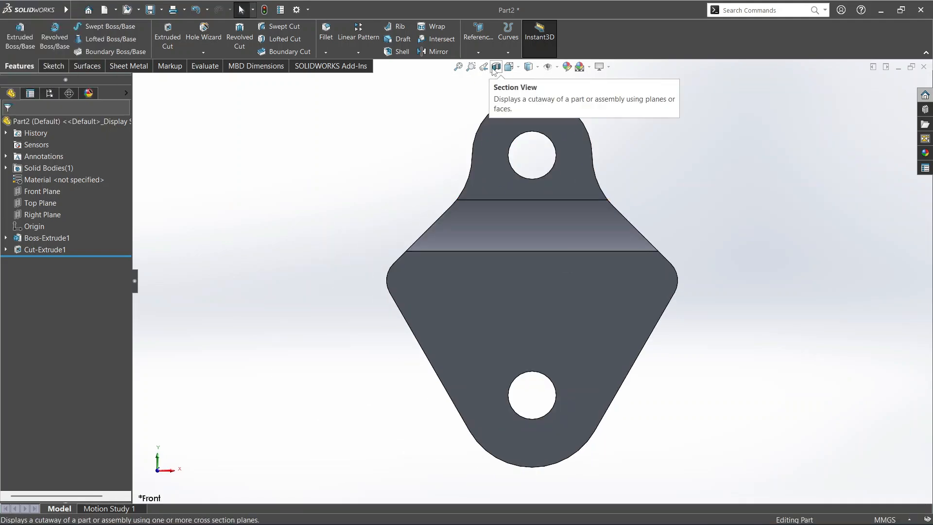
pyautogui.click(518, 68)
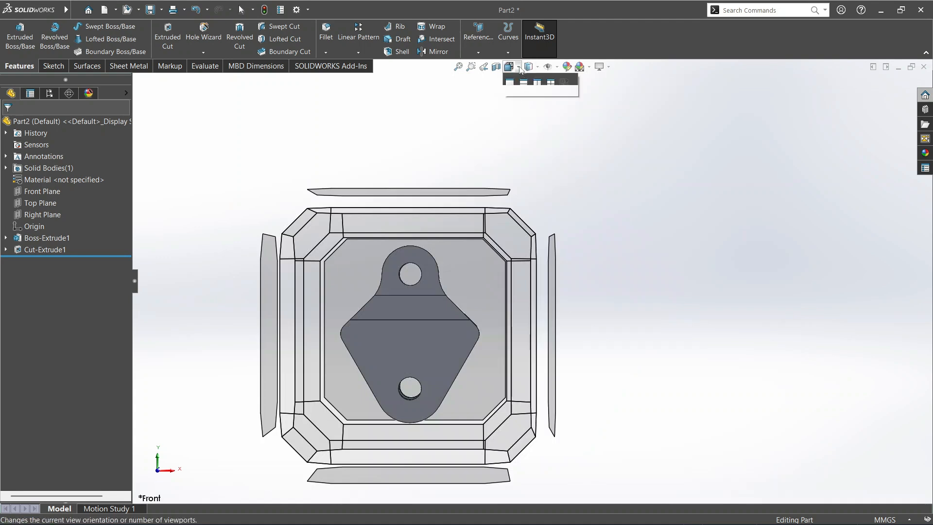
pyautogui.click(561, 95)
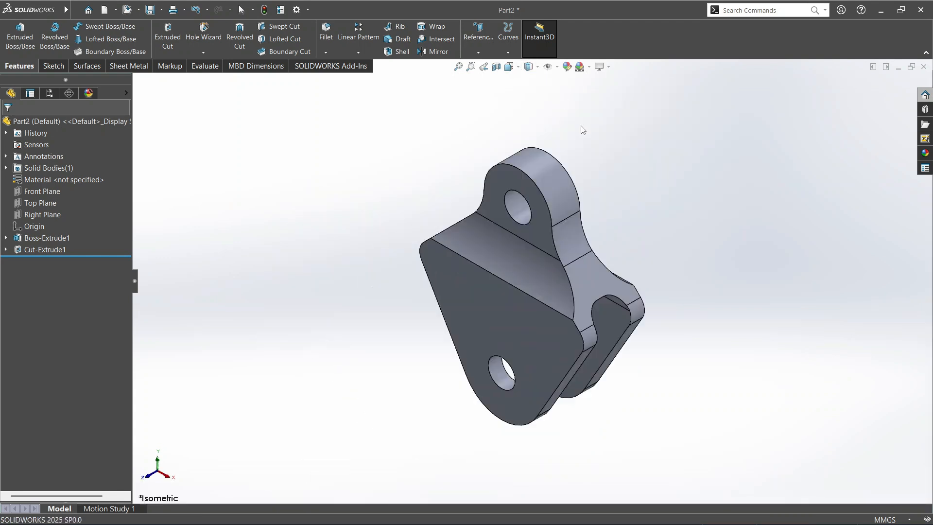
# - Switch to the reference drawing and circle in red the 4X 5 x 45° chamfer callout, both front-view holes and the section view's lower hole chamfers
pyautogui.hotkey('alt', 'Tab')
pyautogui.hotkey('alt', 'Tab')
pyautogui.hotkey('alt', 'Tab')
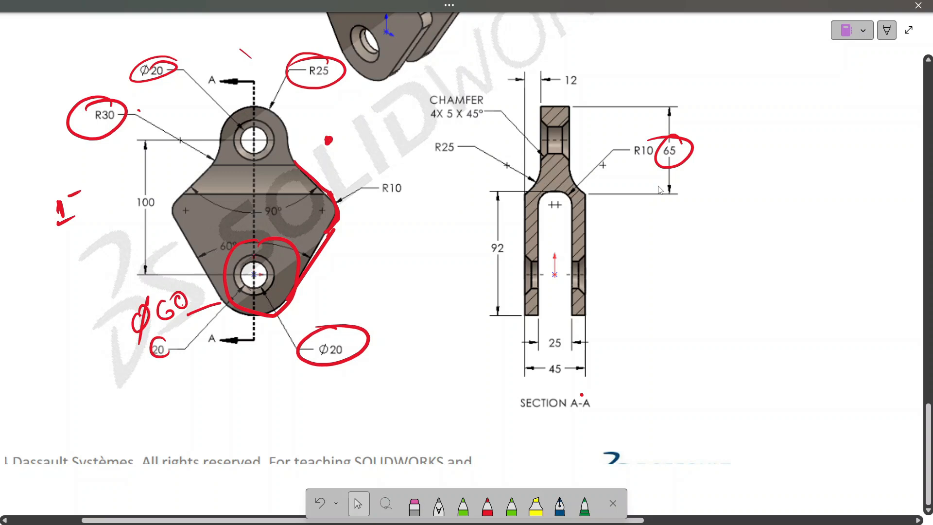
pyautogui.click(487, 506)
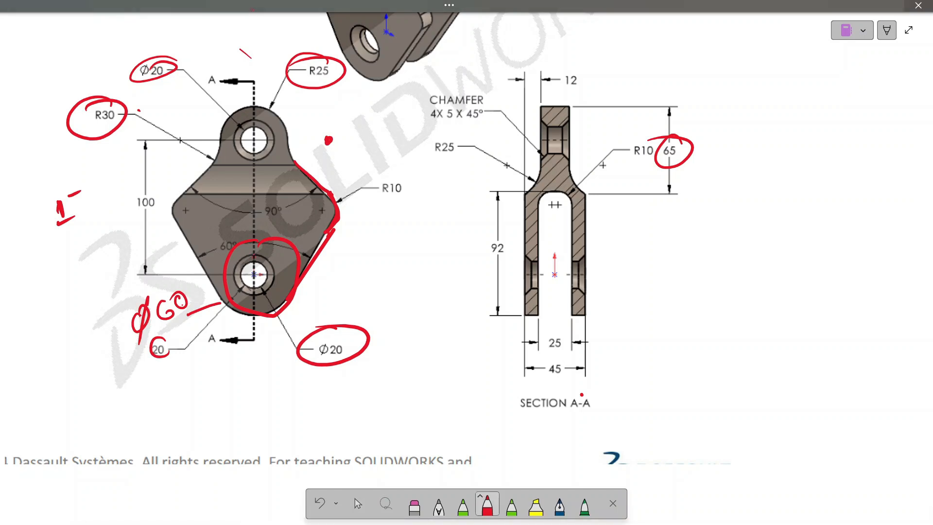
pyautogui.moveTo(478, 88)
pyautogui.mouseDown()
pyautogui.moveTo(481, 122)
pyautogui.moveTo(488, 92)
pyautogui.mouseUp()
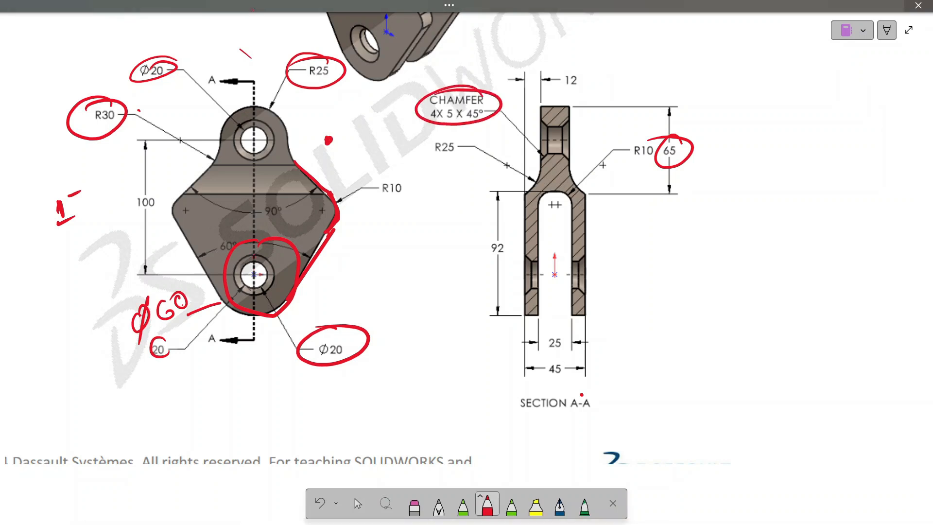
pyautogui.moveTo(243, 121)
pyautogui.mouseDown()
pyautogui.moveTo(271, 156)
pyautogui.moveTo(240, 117)
pyautogui.mouseUp()
pyautogui.moveTo(263, 248); pyautogui.dragTo(243, 252)
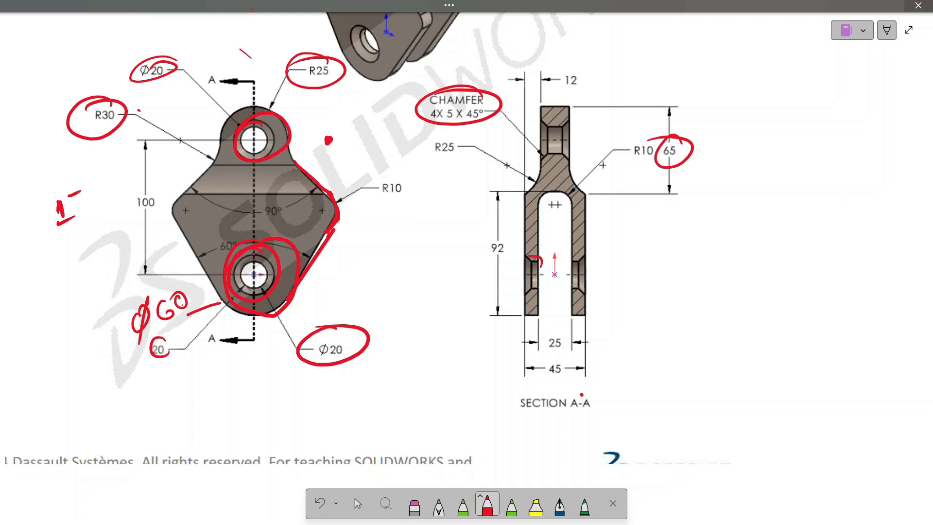
pyautogui.moveTo(542, 267)
pyautogui.mouseDown()
pyautogui.moveTo(534, 253)
pyautogui.moveTo(576, 305)
pyautogui.moveTo(593, 260)
pyautogui.mouseUp()
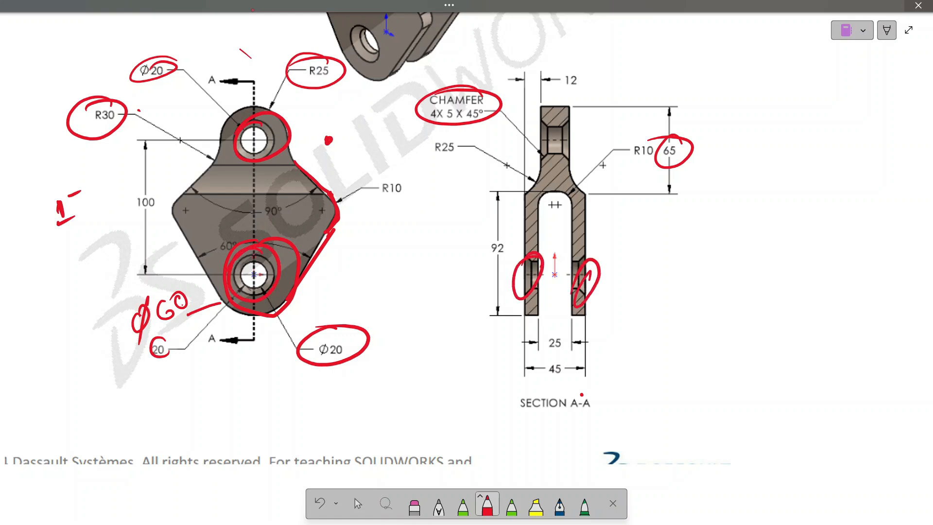
# - Switch to SOLIDWORKS and chamfer the upper and lower hole edges on both outer faces of the bracket with a 5 mm distance at 45°
pyautogui.hotkey('alt', 'Tab')
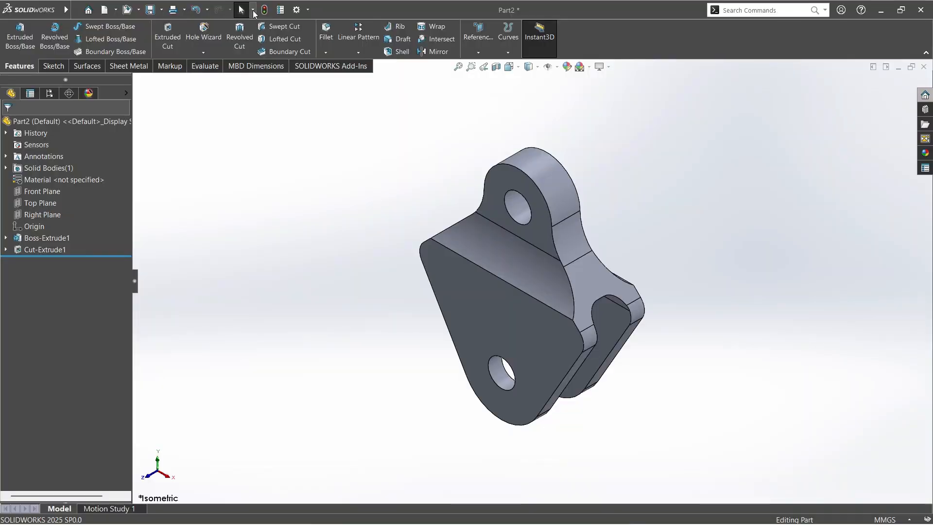
pyautogui.click(330, 51)
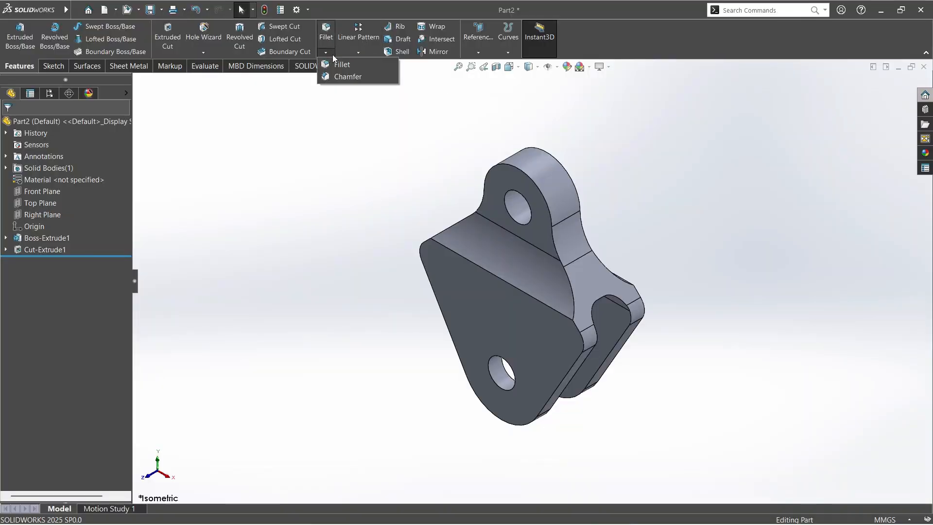
pyautogui.click(343, 78)
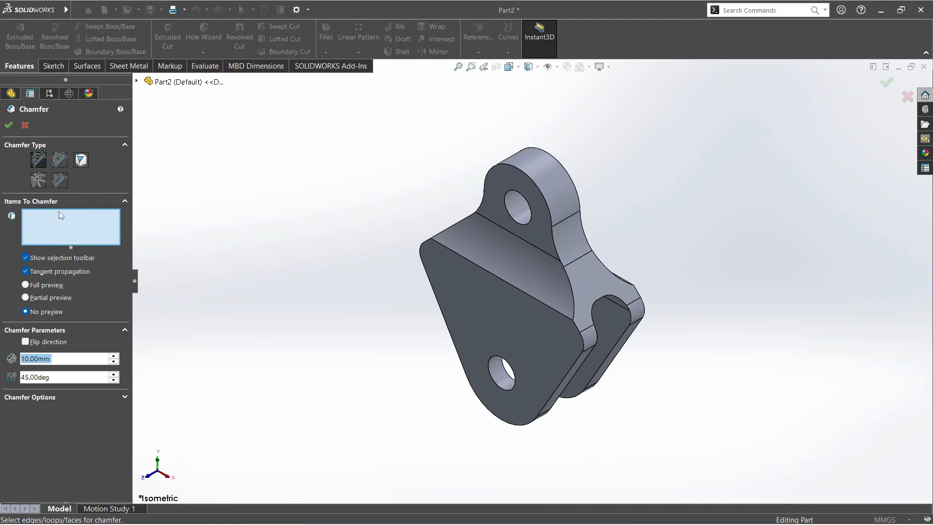
pyautogui.click(31, 363)
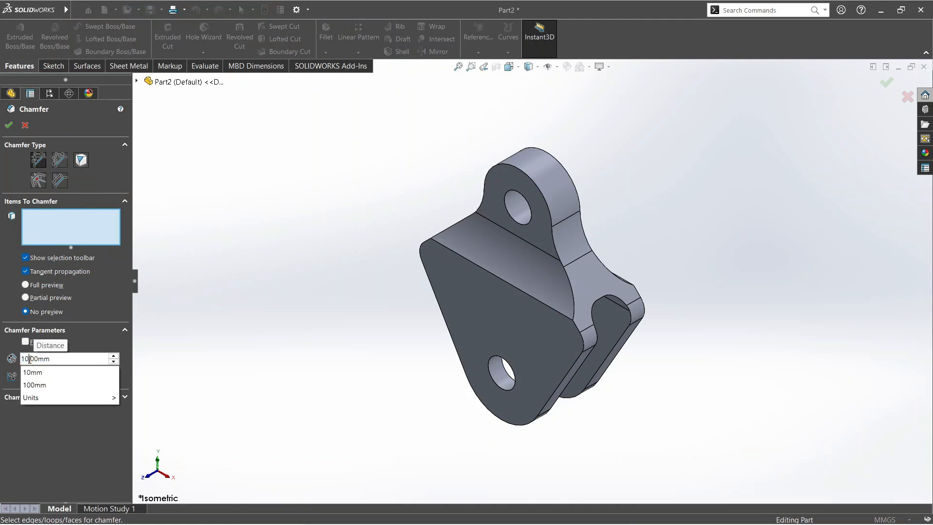
pyautogui.press('BackSpace')
pyautogui.press('BackSpace')
pyautogui.press('BackSpace')
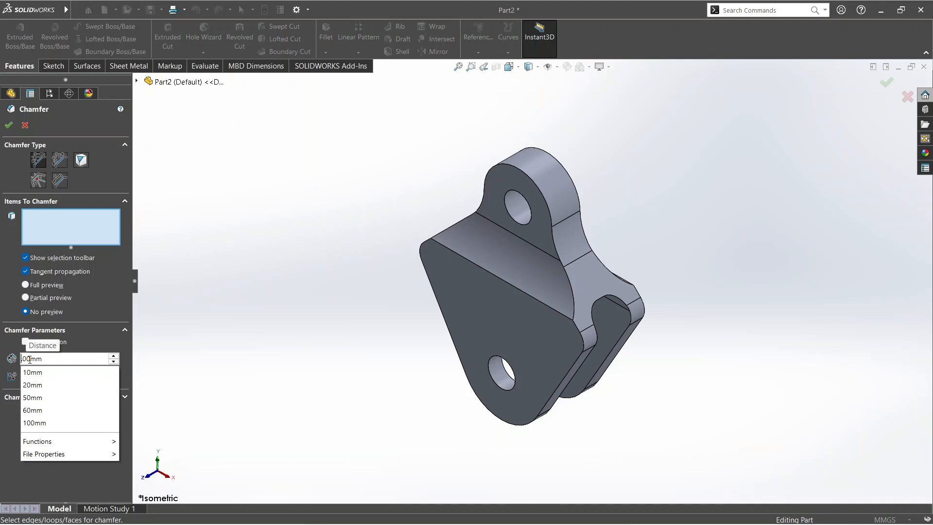
pyautogui.write('5.')
pyautogui.press('Return')
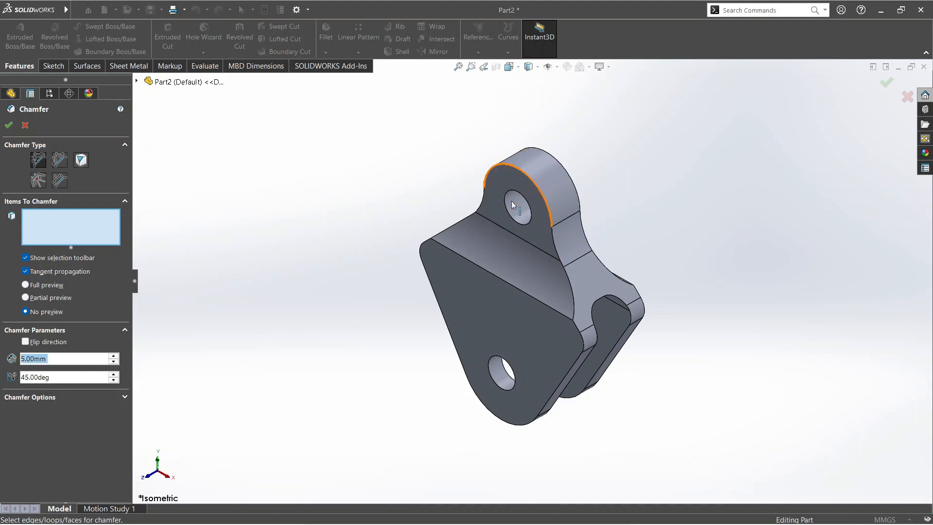
pyautogui.click(528, 217)
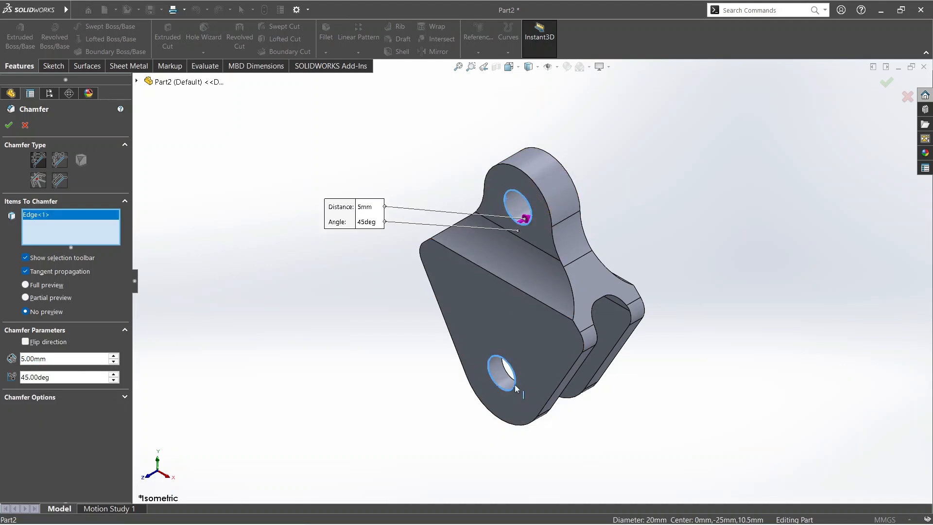
pyautogui.click(513, 386)
pyautogui.press('Right')
pyautogui.press('Right')
pyautogui.press('Right')
pyautogui.press('Right')
pyautogui.press('Right')
pyautogui.press('Right')
pyautogui.press('Right')
pyautogui.press('Right')
pyautogui.press('Right')
pyautogui.press('Right')
pyautogui.press('Right')
pyautogui.press('Right')
pyautogui.press('Right')
pyautogui.press('Right')
pyautogui.press('Right')
pyautogui.press('Right')
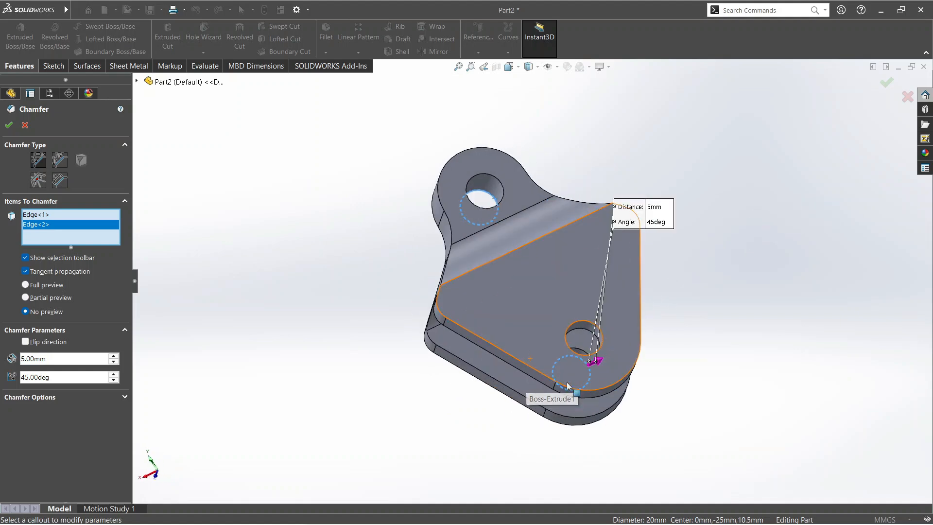
pyautogui.click(598, 354)
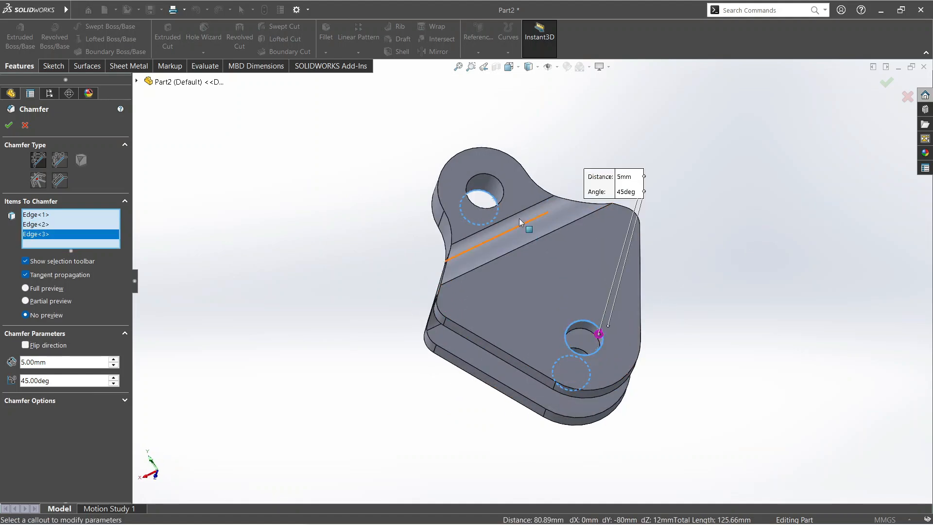
pyautogui.click(508, 197)
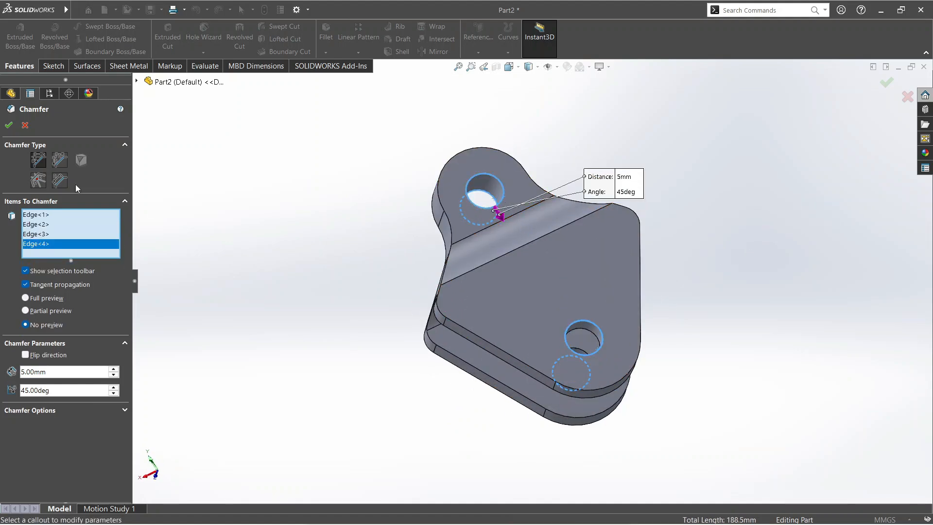
pyautogui.click(9, 125)
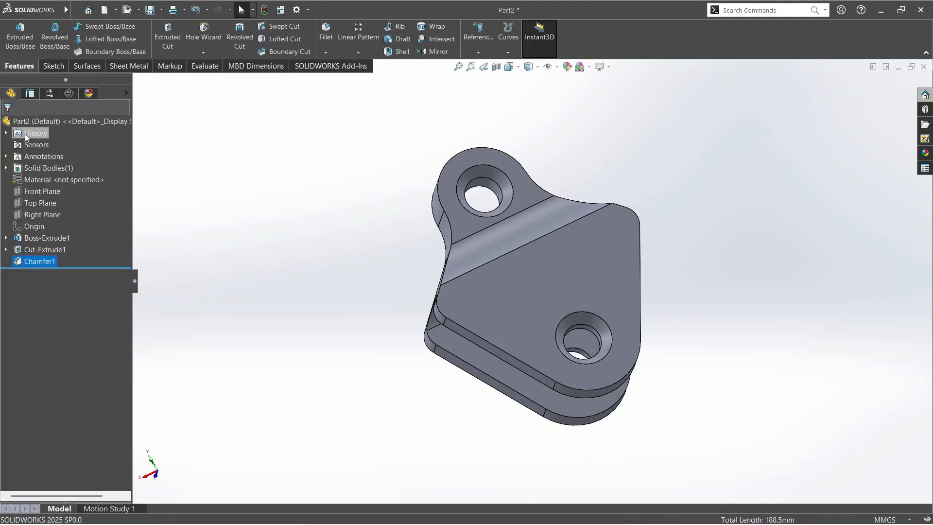
# - Examine the chamfered holes from both sides of the bracket and set its view to Isometric
pyautogui.press('Right')
pyautogui.press('Right')
pyautogui.press('Right')
pyautogui.press('Right')
pyautogui.press('Right')
pyautogui.press('Right')
pyautogui.press('Right')
pyautogui.press('Right')
pyautogui.press('Right')
pyautogui.press('Right')
pyautogui.press('Right')
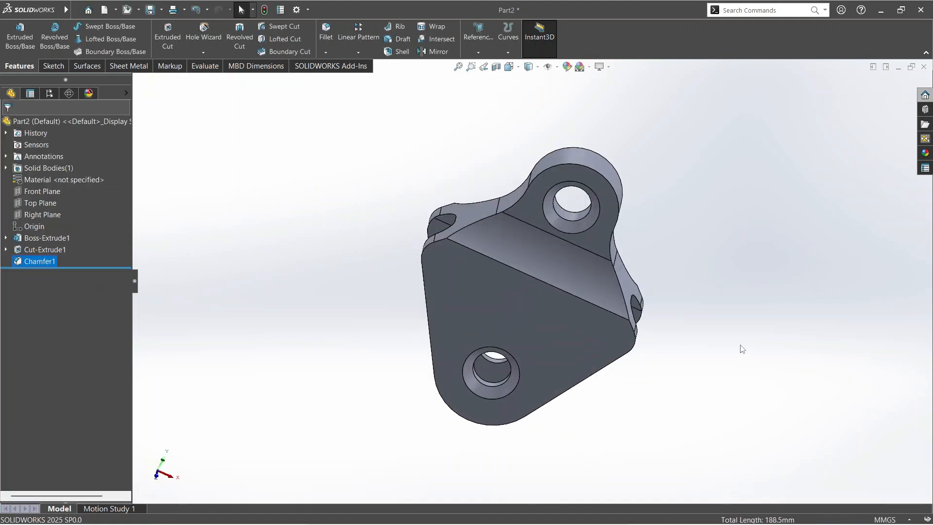
pyautogui.press('Right')
pyautogui.press('Right')
pyautogui.press('Right')
pyautogui.press('Right')
pyautogui.press('Right')
pyautogui.press('Right')
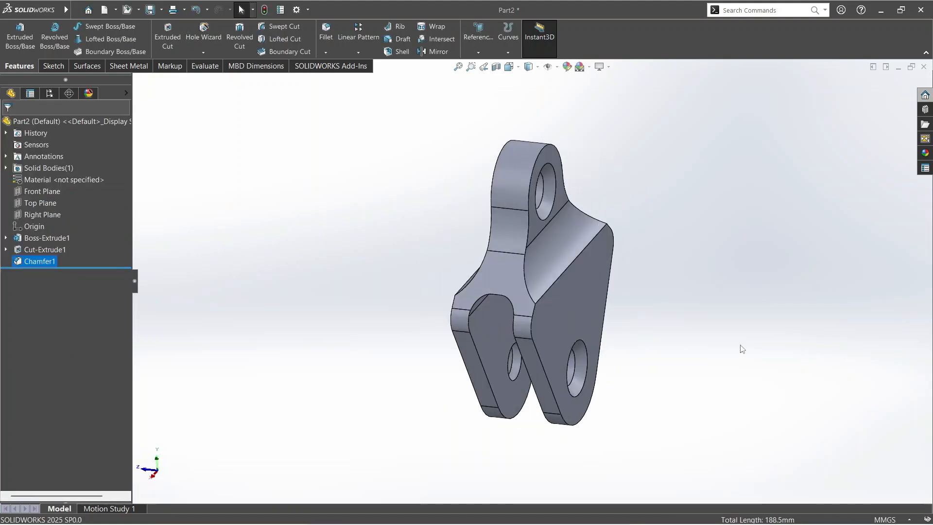
pyautogui.click(510, 66)
pyautogui.click(564, 94)
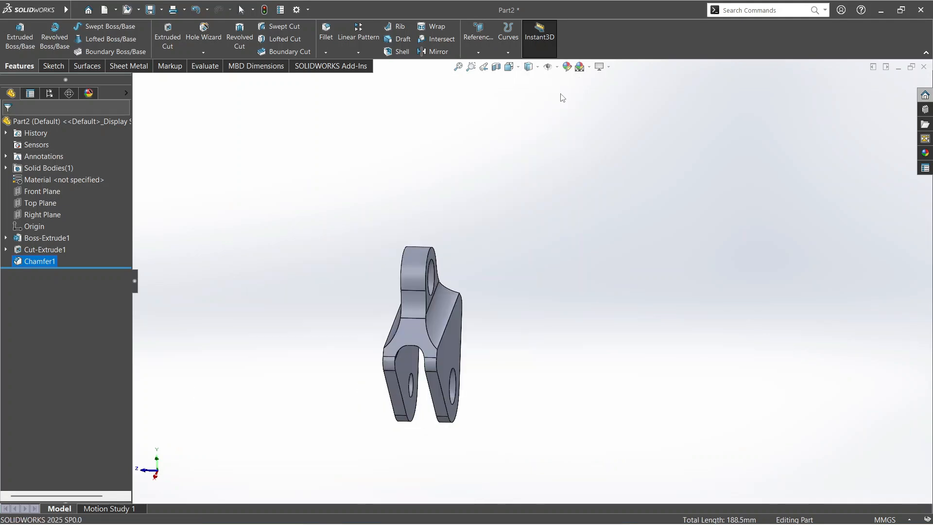
# - Switch to the reference PDF in the browser and read the volume specified for the part
pyautogui.hotkey('alt', 'Tab')
pyautogui.hotkey('alt', 'Tab')
pyautogui.hotkey('alt', 'Tab')
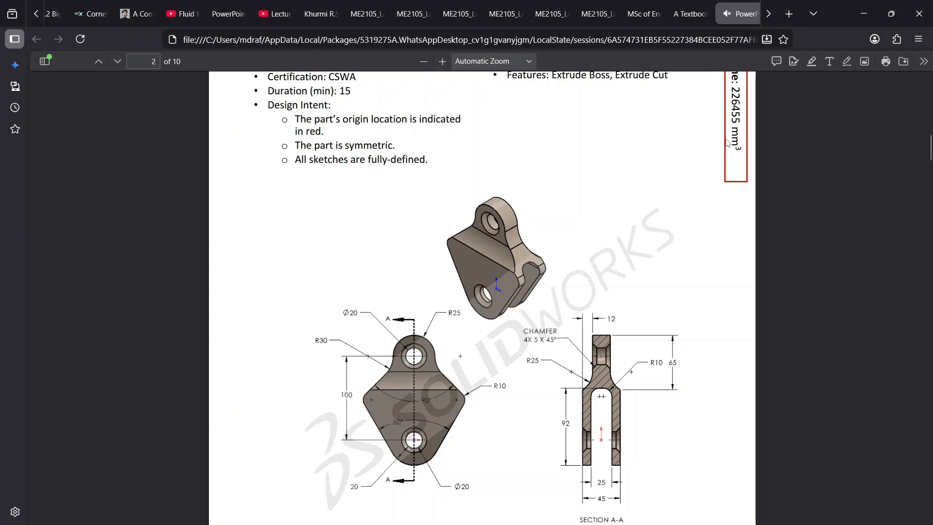
pyautogui.scroll(2, 727, 143)
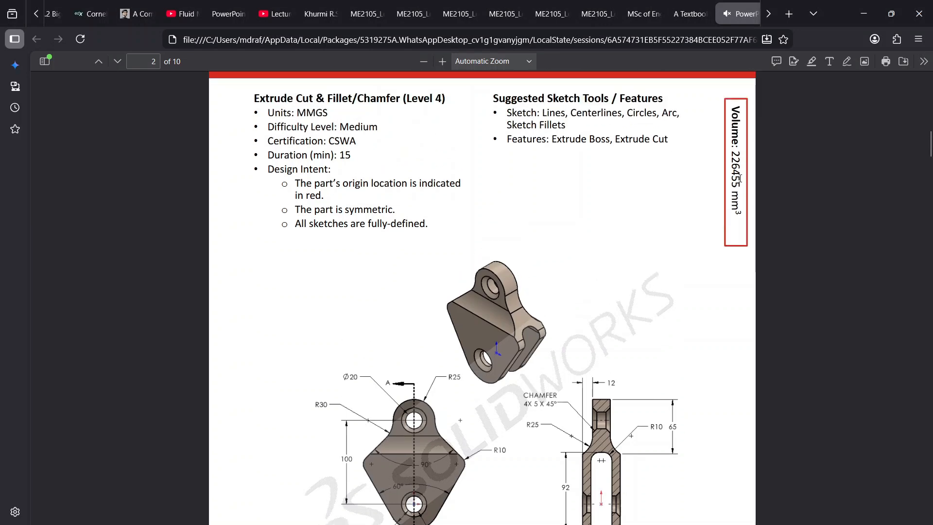
# - Switch to SOLIDWORKS, evaluate the bracket's mass properties and move the report clear of the model
pyautogui.hotkey('alt', 'Tab')
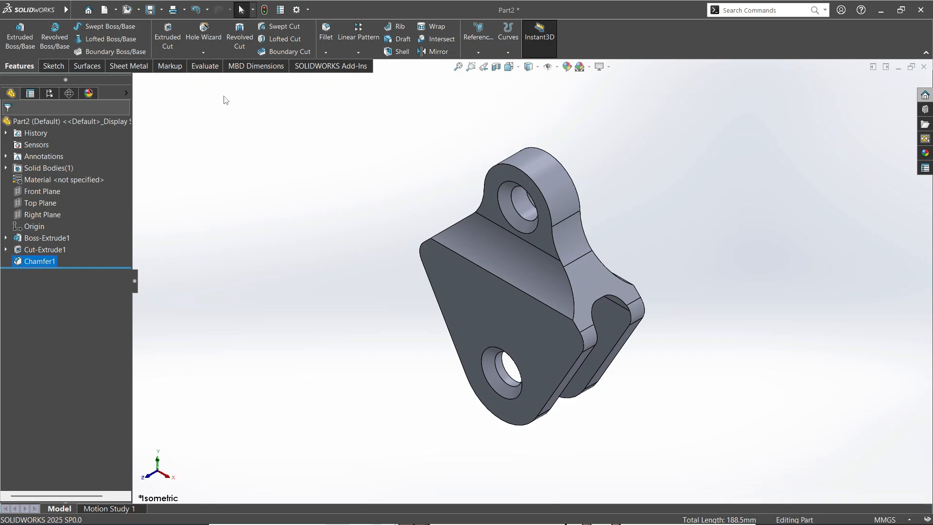
pyautogui.click(205, 66)
pyautogui.click(106, 37)
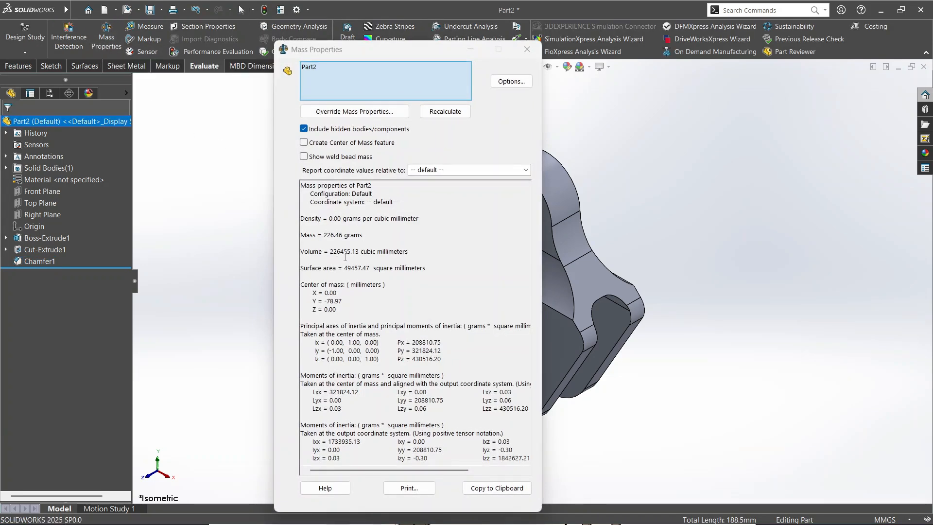
pyautogui.moveTo(434, 48); pyautogui.dragTo(275, 42)
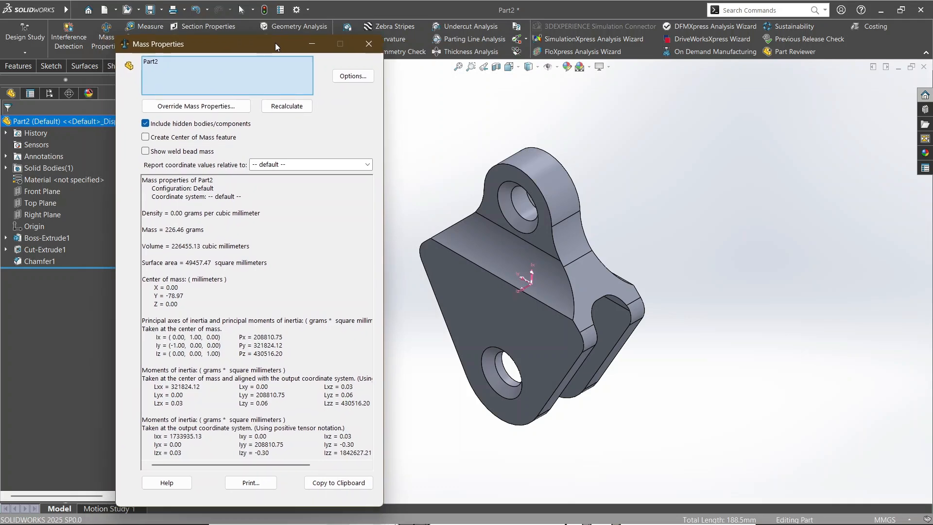
# - Compare the bracket's calculated volume with the one specified in the reference PDF, then return to the SOLIDWORKS mass properties report
pyautogui.hotkey('alt', 'Tab')
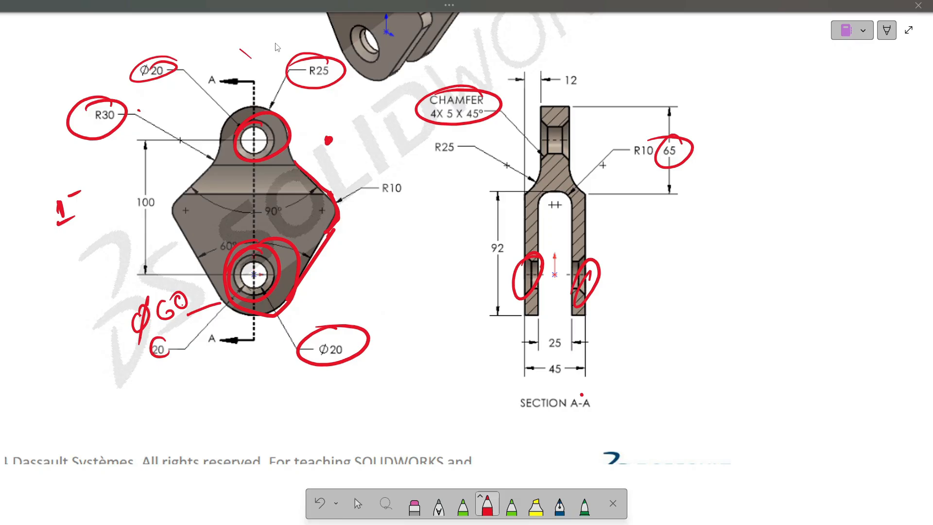
pyautogui.click(358, 503)
pyautogui.scroll(8, 746, 222)
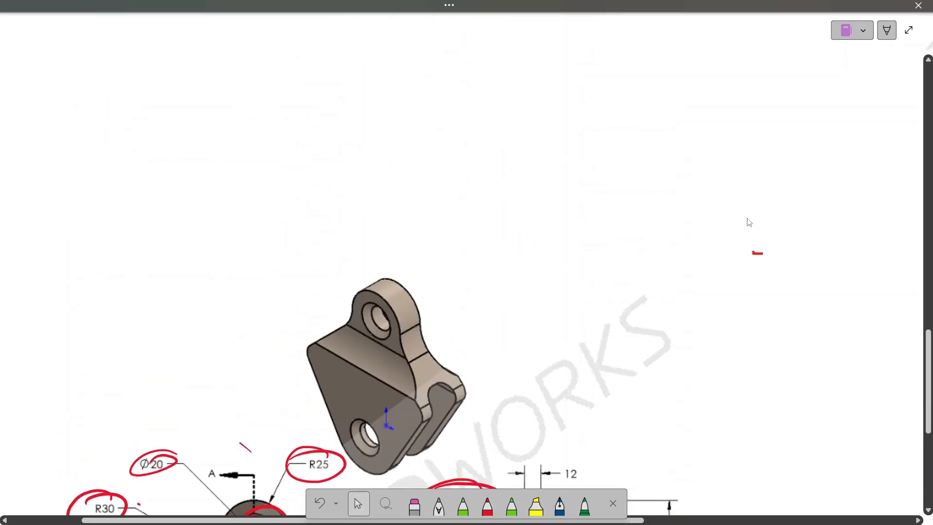
pyautogui.scroll(-6, 748, 222)
pyautogui.hotkey('alt', 'Tab')
pyautogui.hotkey('alt', 'Tab')
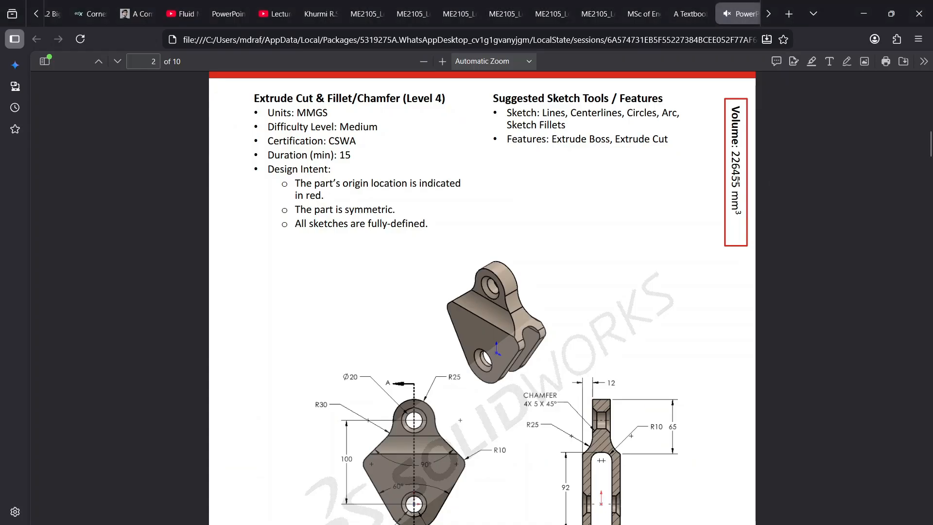
pyautogui.hotkey('alt', 'Tab')
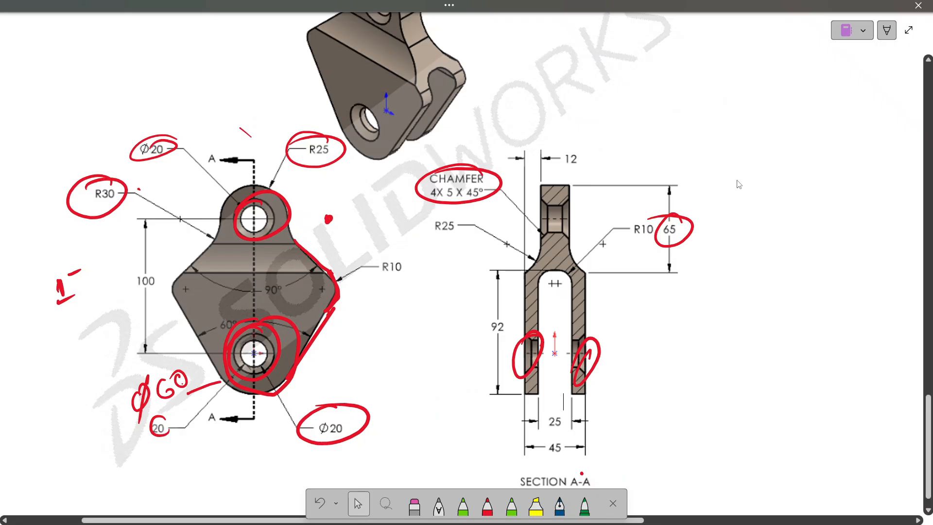
pyautogui.hotkey('alt', 'Tab')
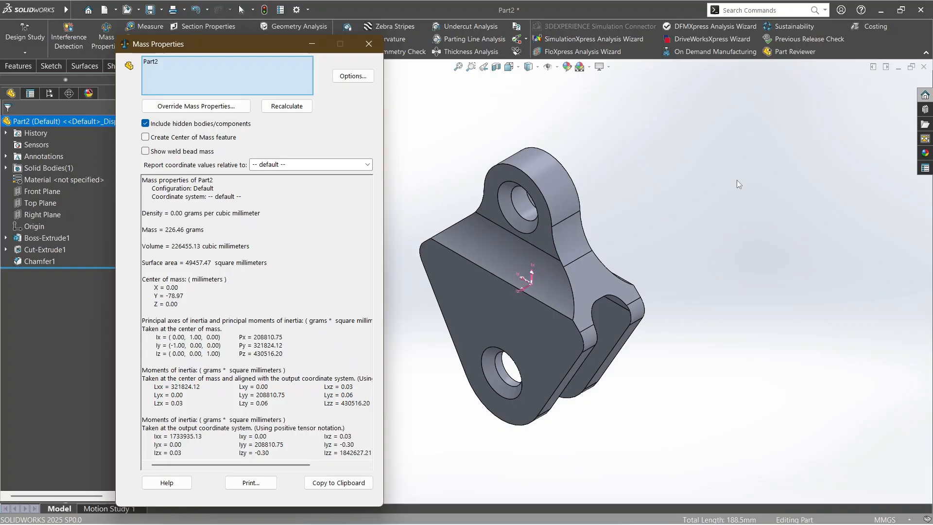
pyautogui.moveTo(238, 48); pyautogui.dragTo(342, 75)
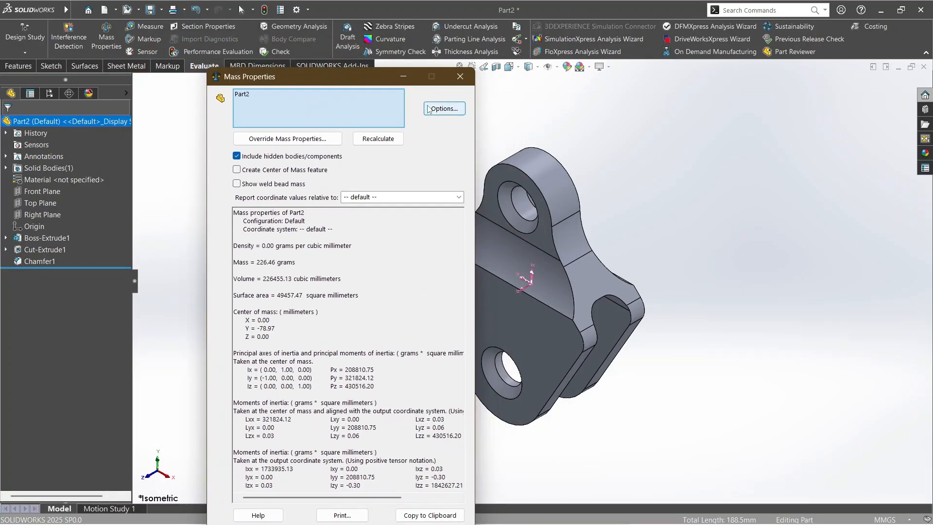